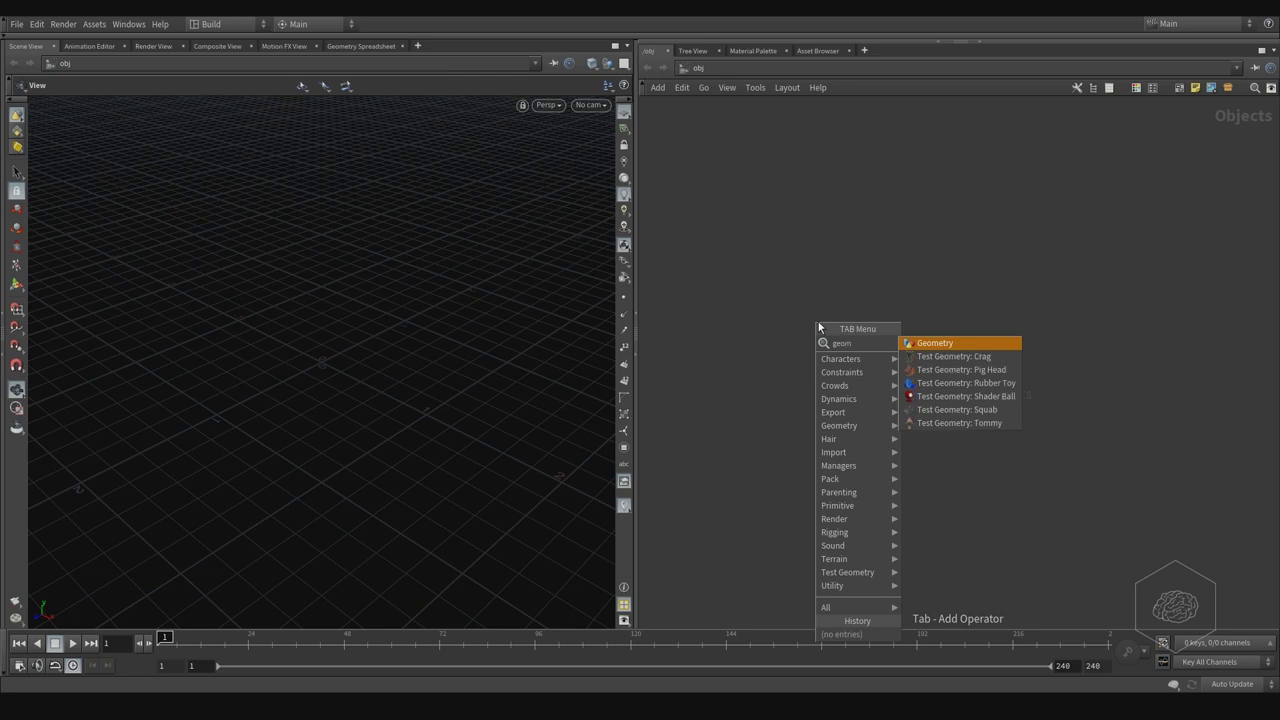
Place a Geometry object in the object network and rename it snowfall.
{"action": "key", "text": "Return"}
{"action": "left_click", "coordinate": [817, 322]}
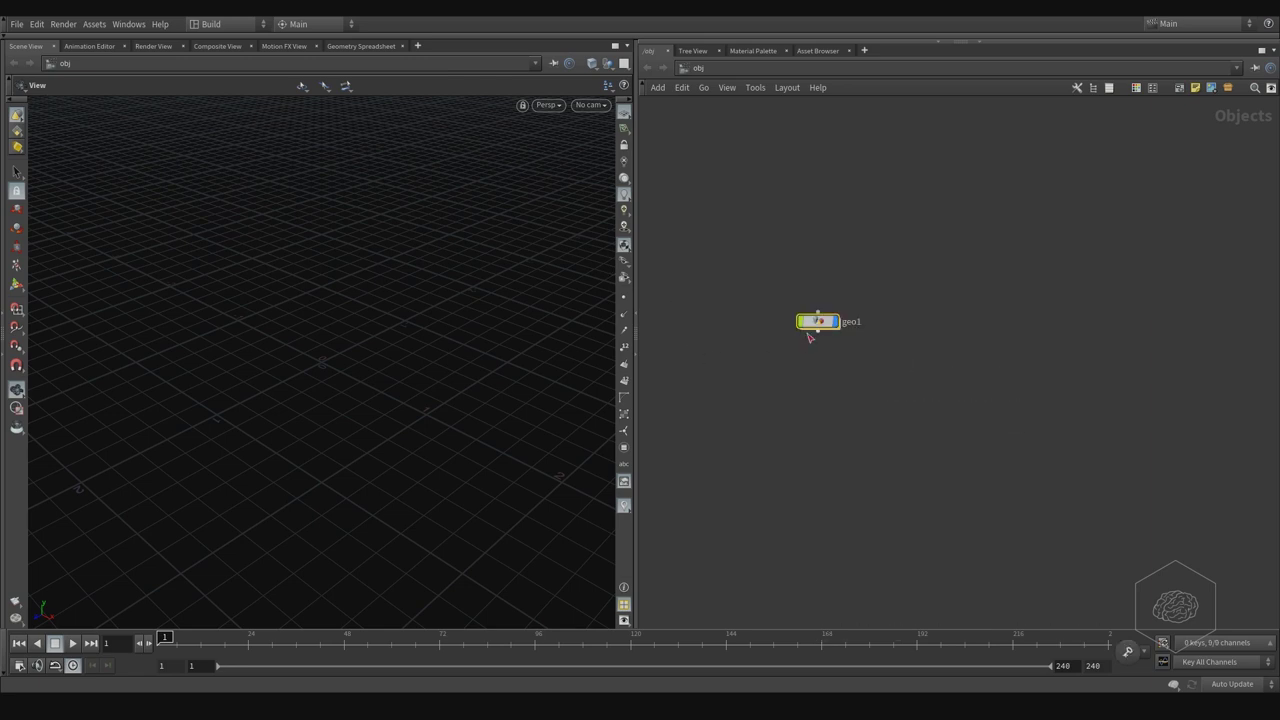
{"action": "double_click", "coordinate": [838, 321]}
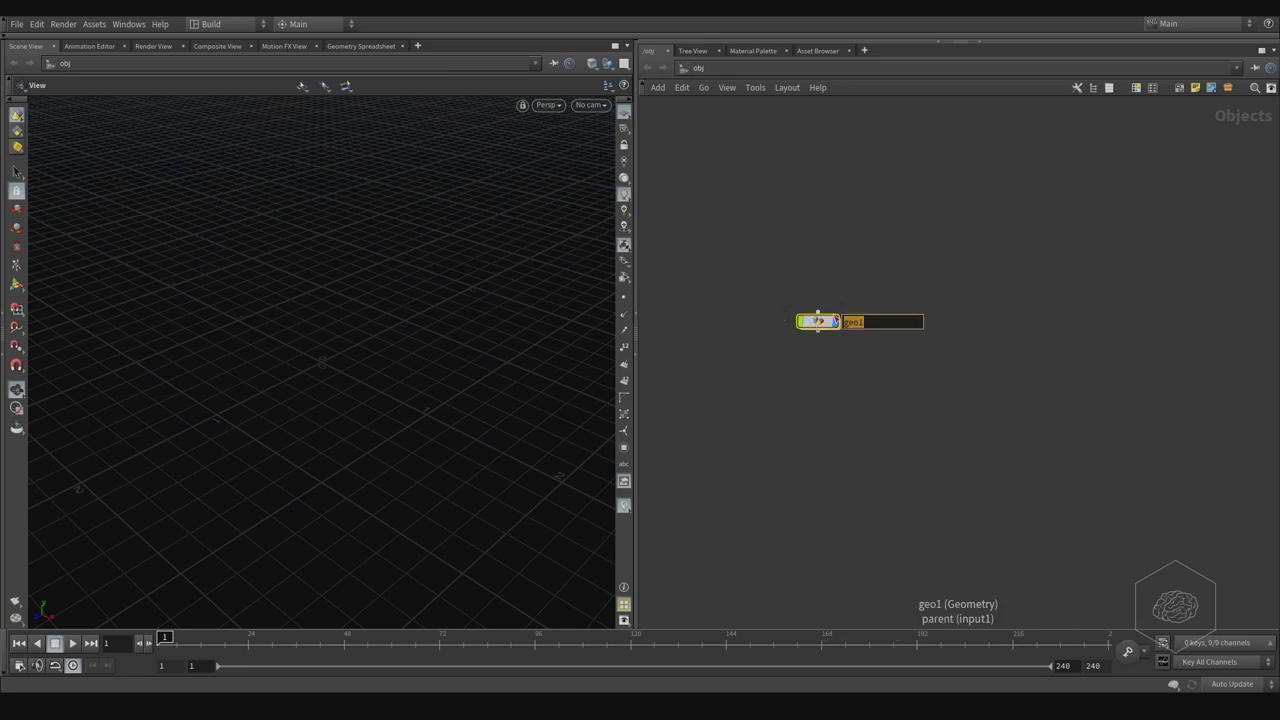
{"action": "key", "text": "Return"}
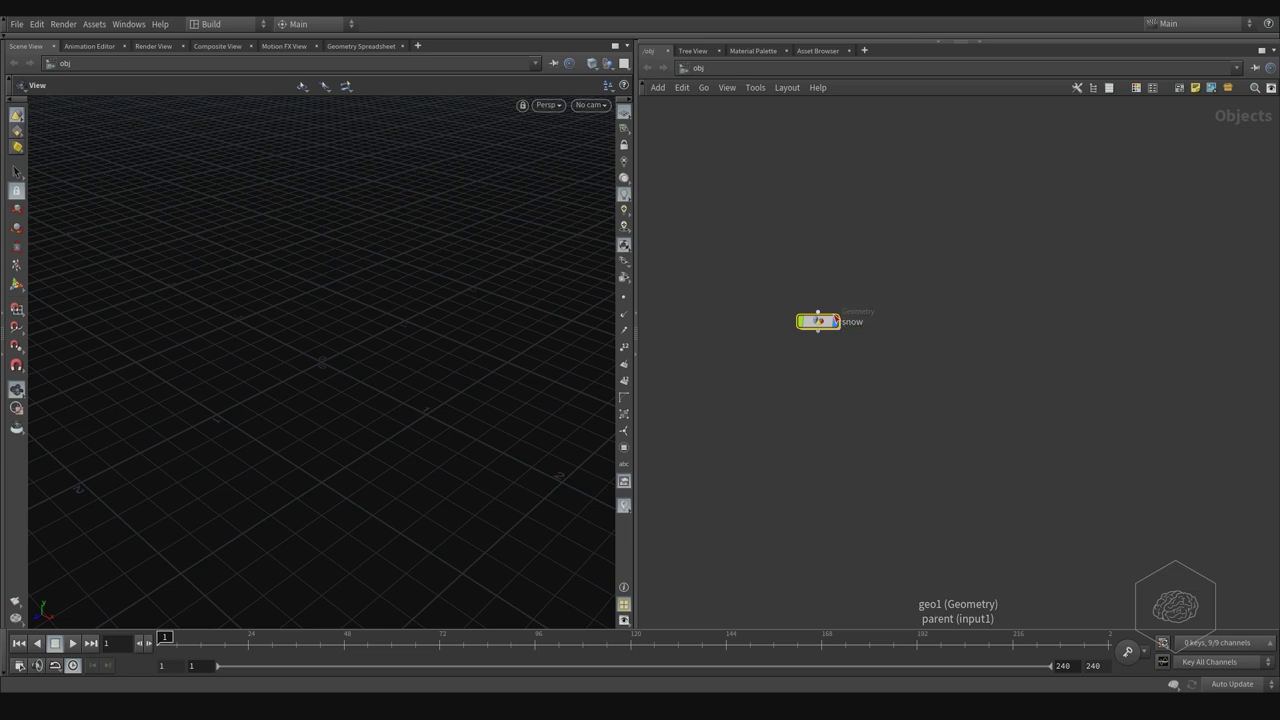
{"action": "double_click", "coordinate": [851, 322]}
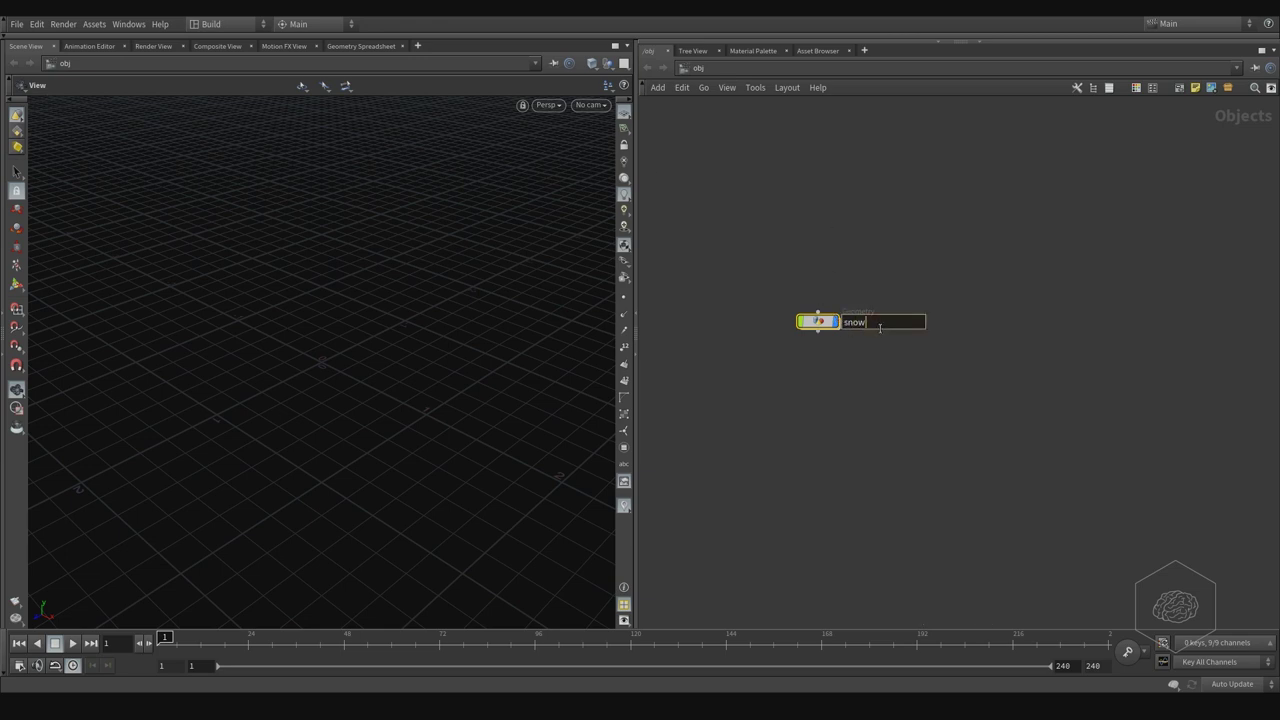
{"action": "key", "text": "Return"}
{"action": "key", "text": "Return"}
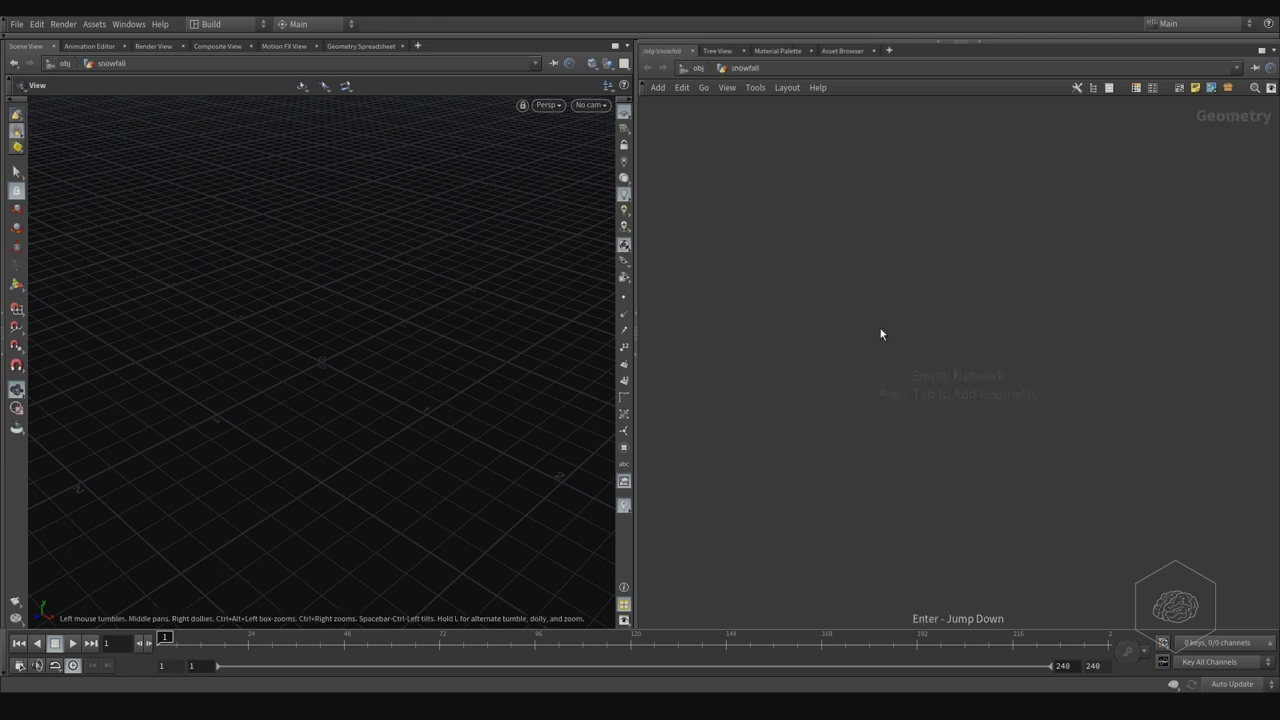
Go inside the snowfall object and add a Grid node.
{"action": "key", "text": "Tab"}
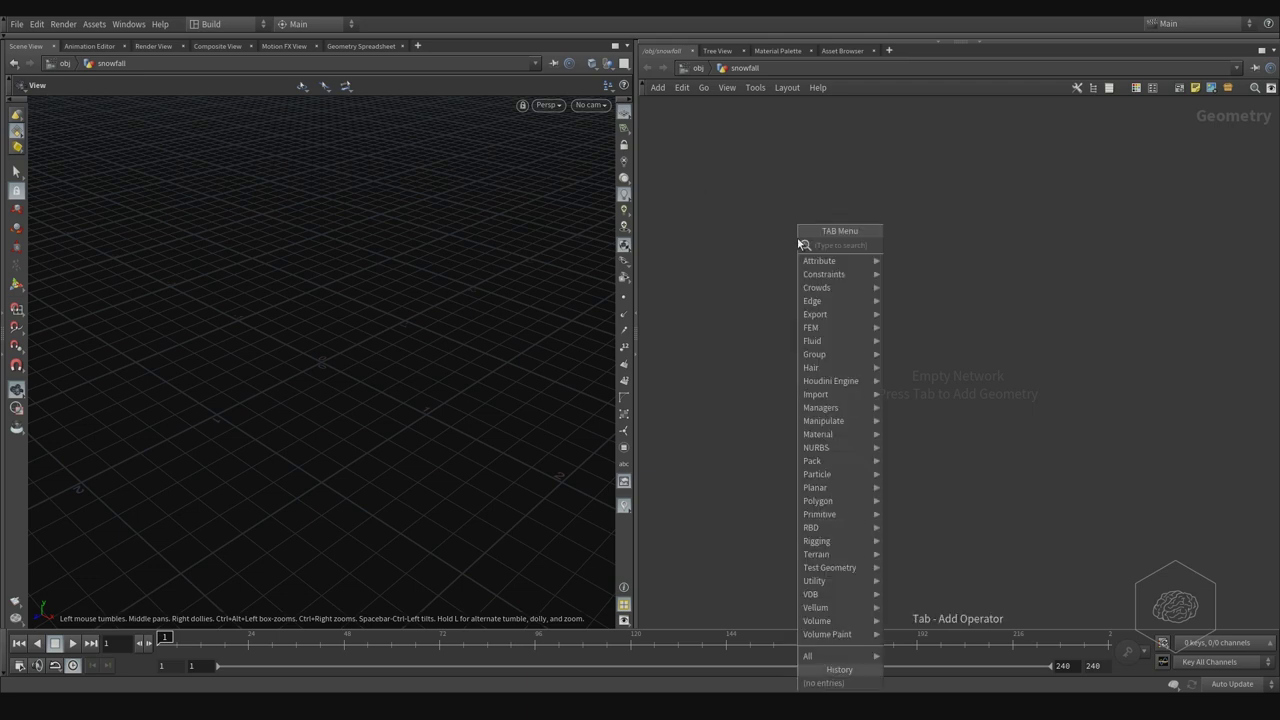
{"action": "type", "text": "gr"}
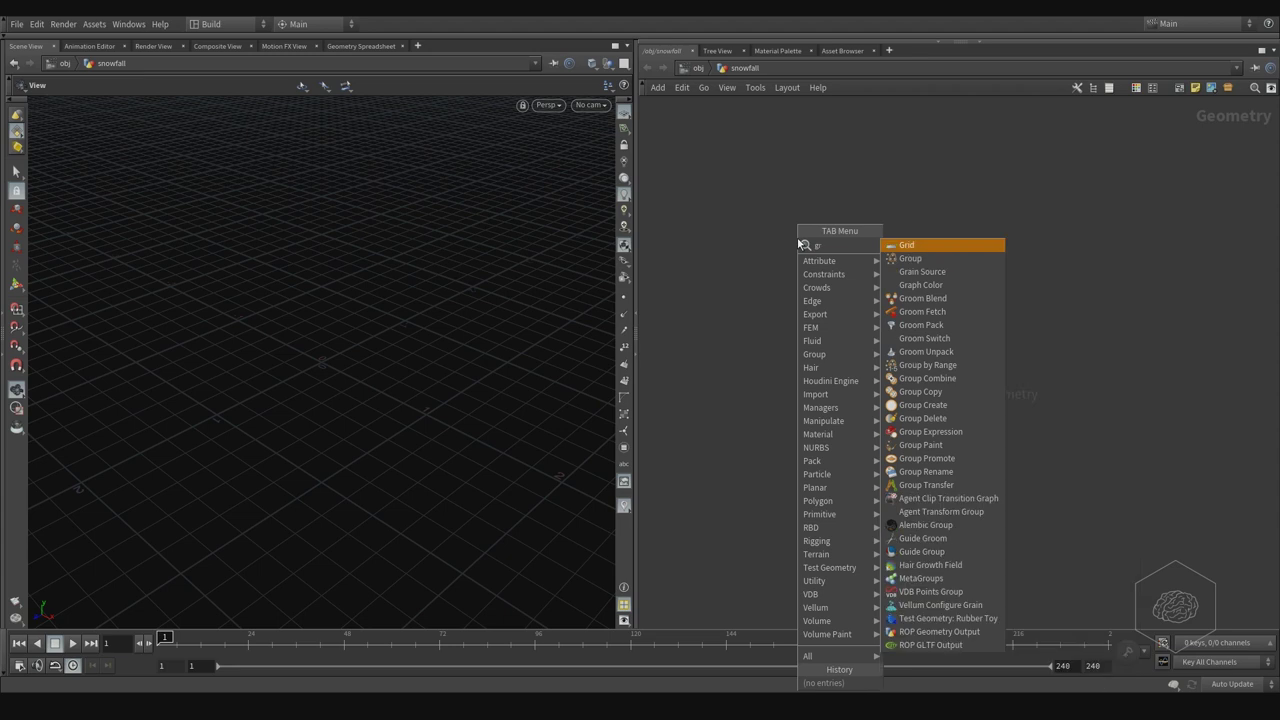
{"action": "key", "text": "Escape"}
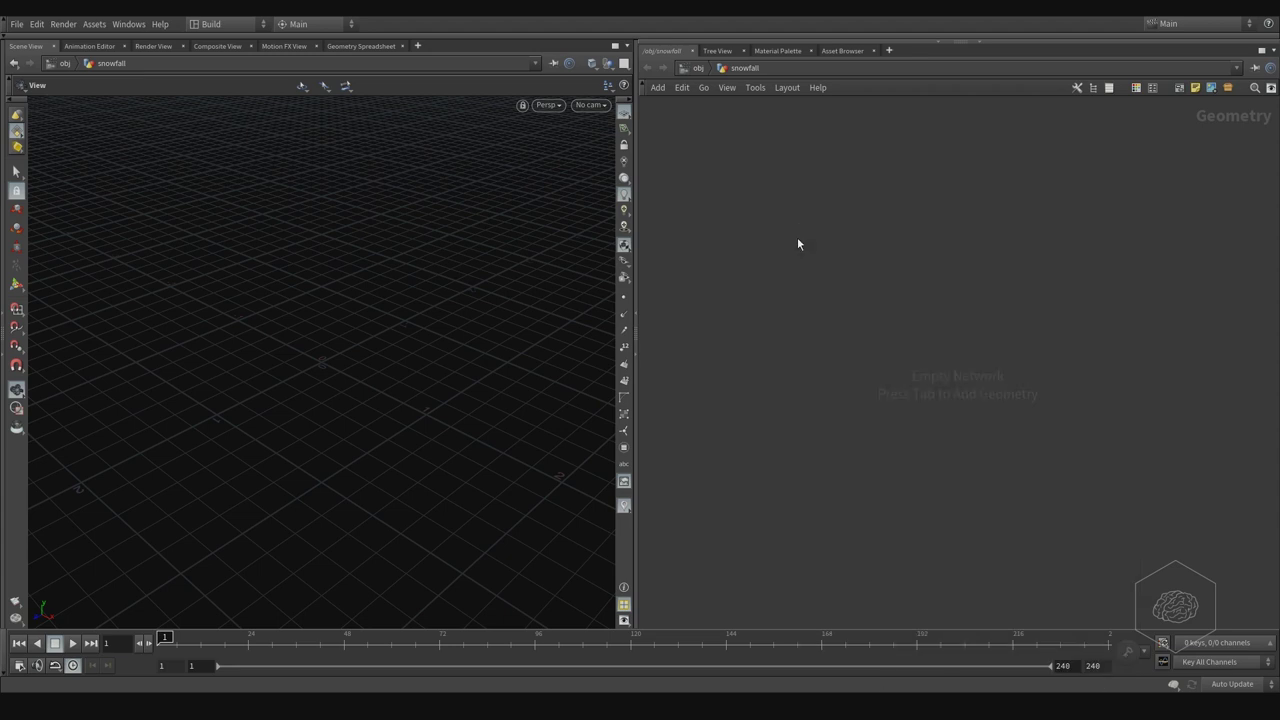
{"action": "left_click", "coordinate": [814, 215]}
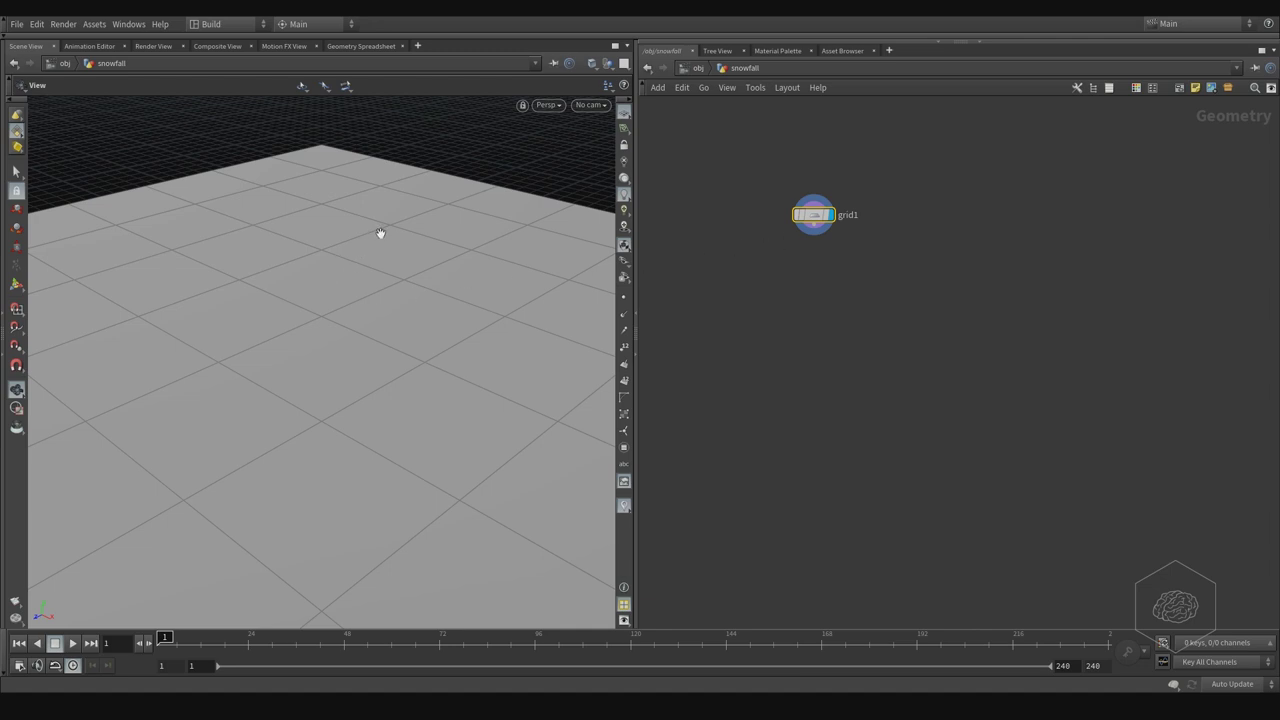
{"action": "left_click_drag", "start_coordinate": [369, 242], "coordinate": [330, 290]}
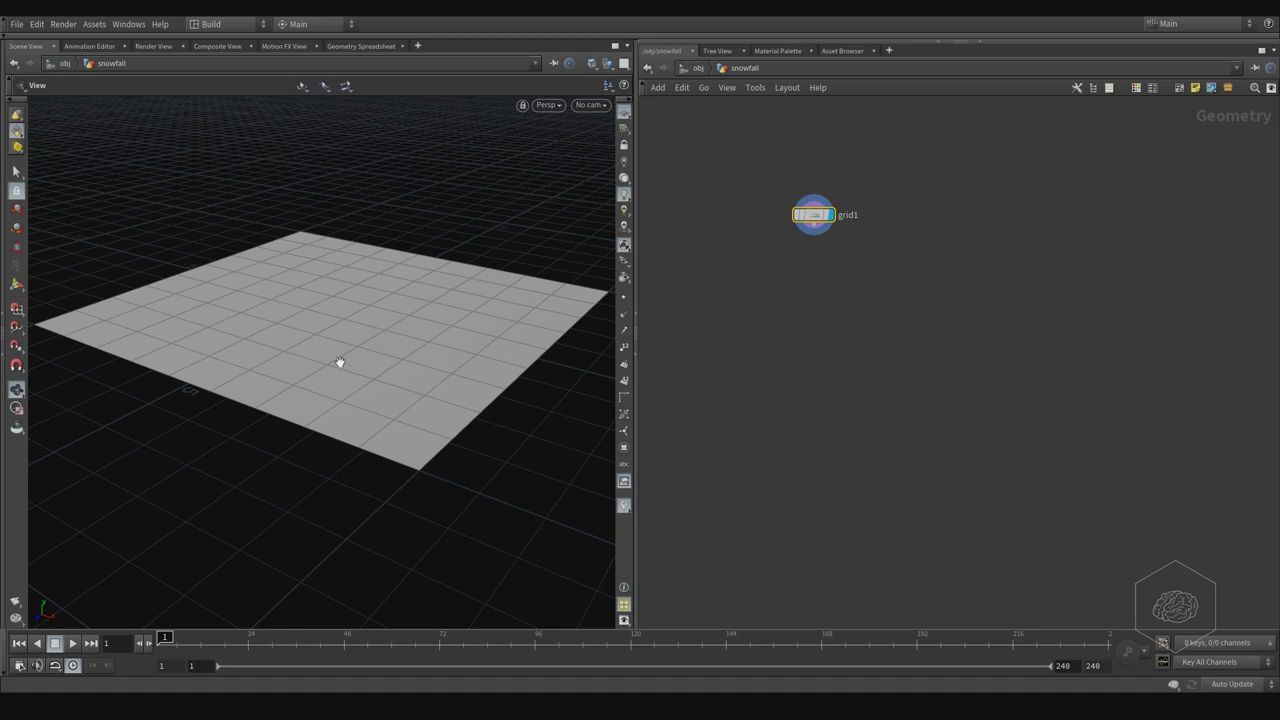
{"action": "left_click_drag", "start_coordinate": [280, 288], "coordinate": [327, 289]}
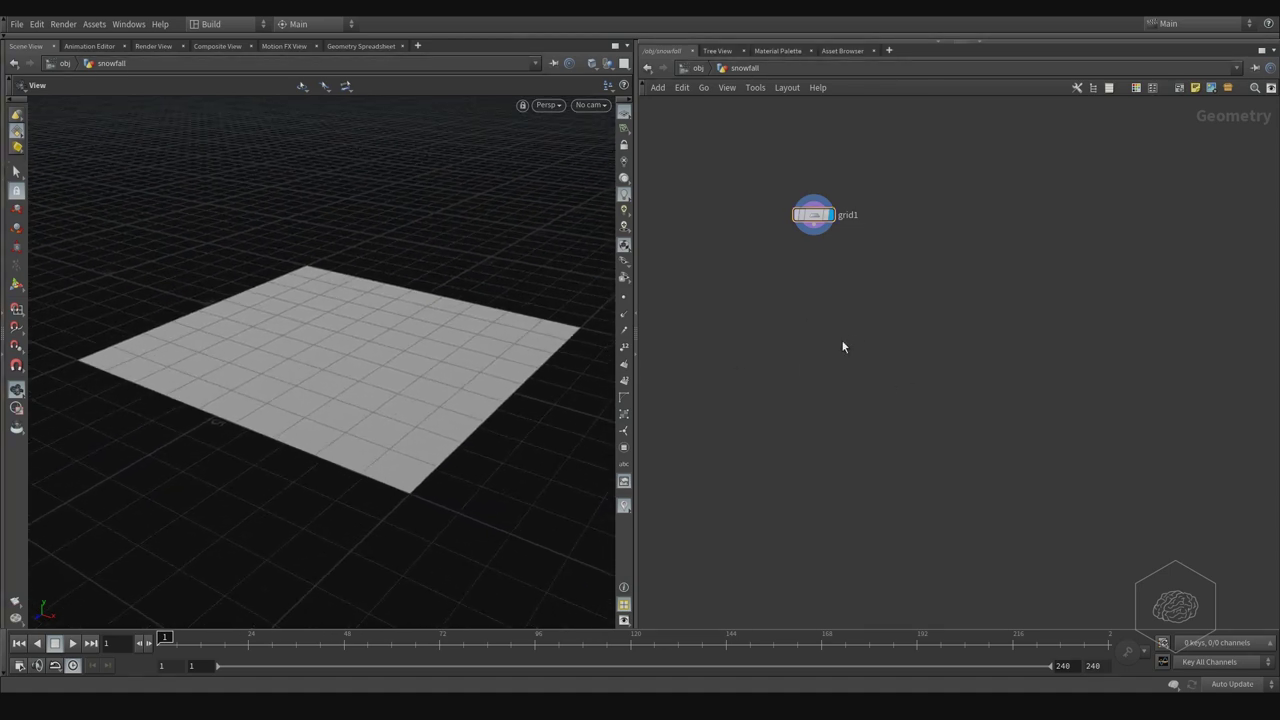
Add a Transform node directly below the Grid node and connect the grid's output to it.
{"action": "key", "text": "Tab"}
{"action": "type", "text": "tran"}
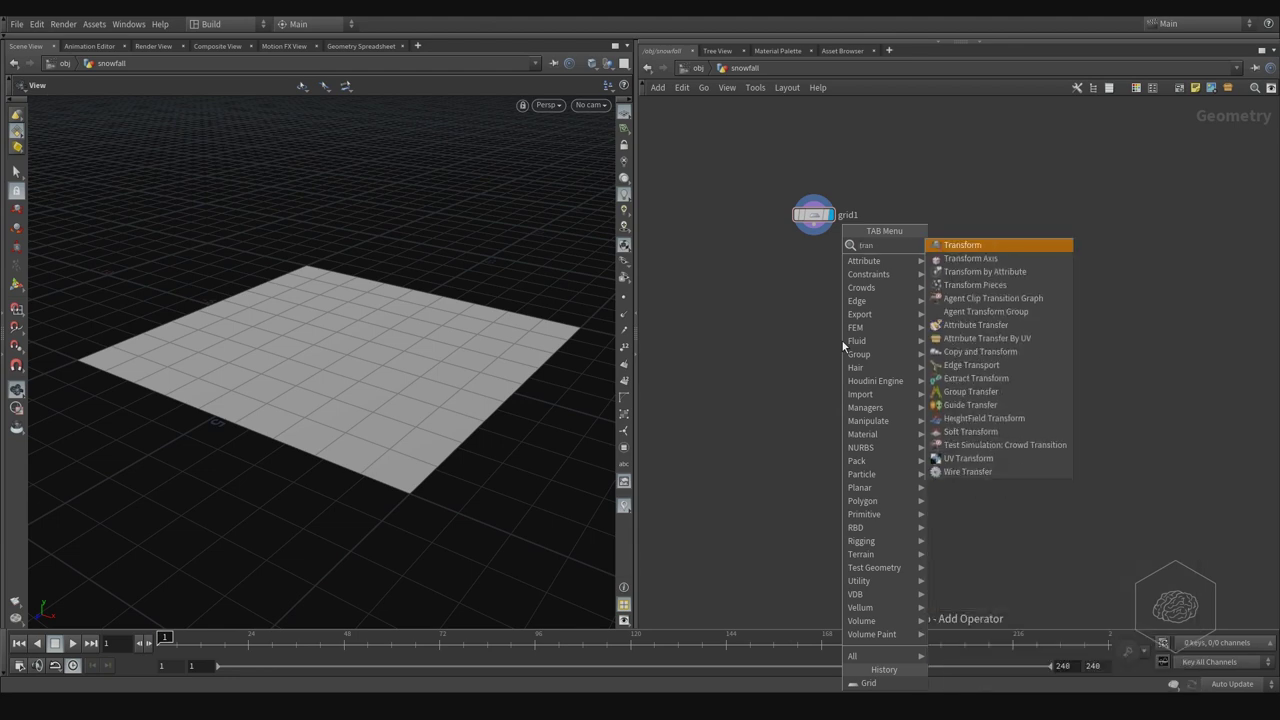
{"action": "key", "text": "Return"}
{"action": "left_click", "coordinate": [842, 341]}
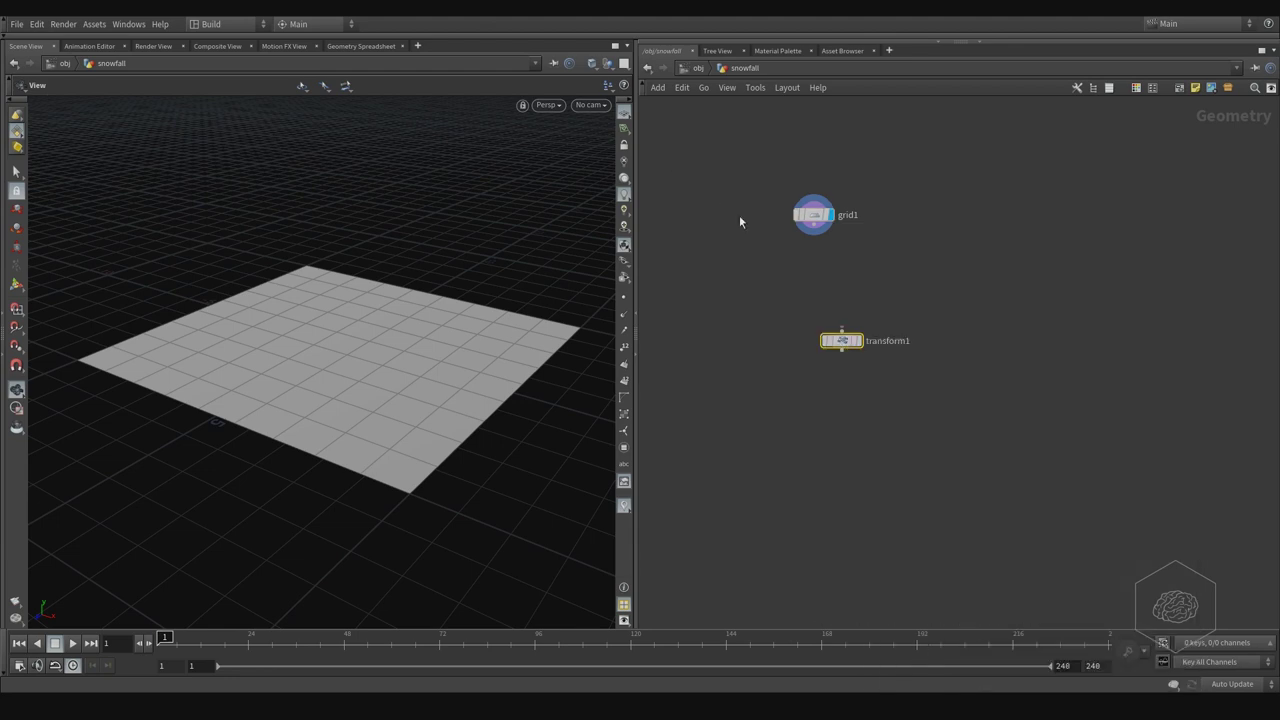
{"action": "left_click", "coordinate": [813, 233]}
{"action": "left_click", "coordinate": [840, 332]}
{"action": "left_click_drag", "start_coordinate": [842, 341], "coordinate": [814, 270]}
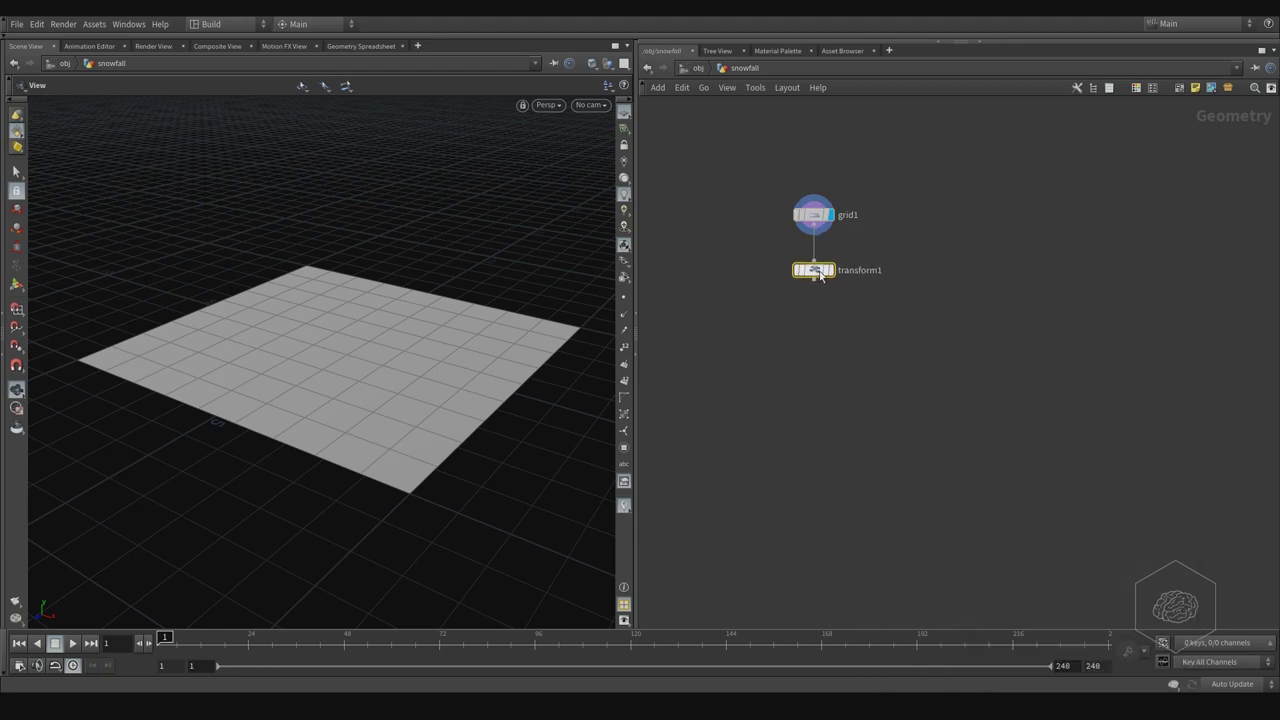
Display the Transform node's result and set its Y translation to 4.
{"action": "key", "text": "p"}
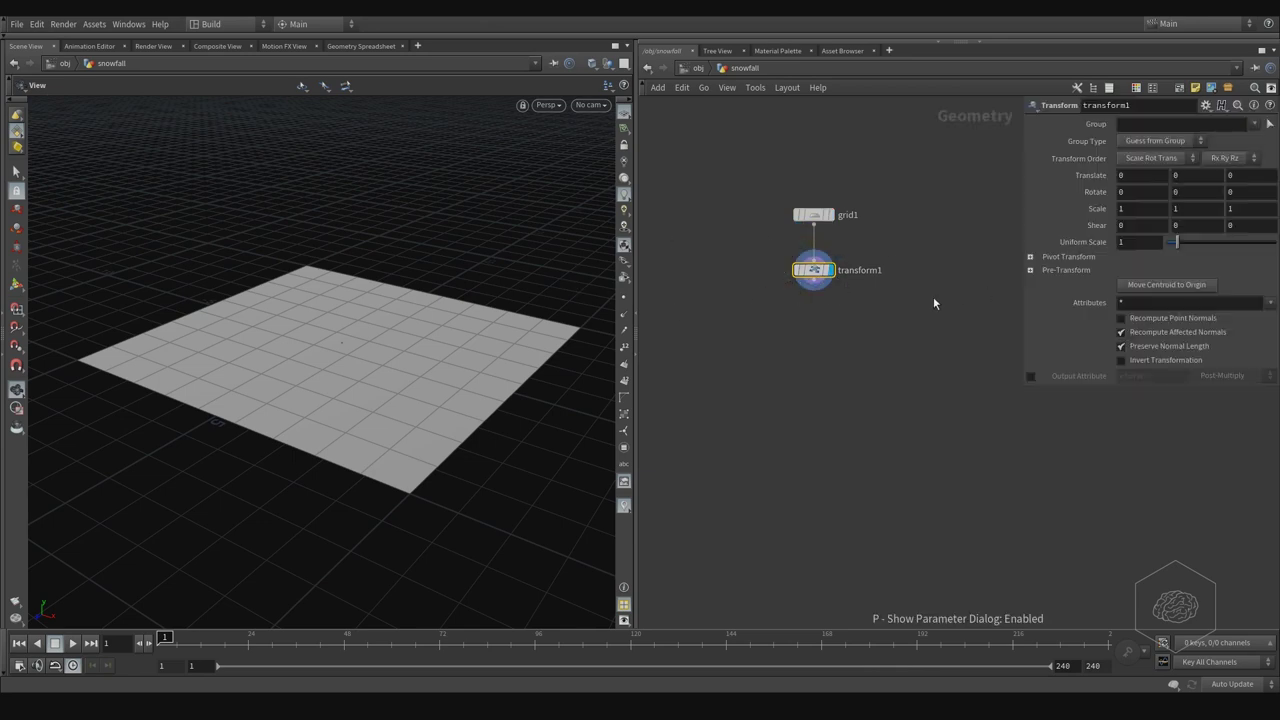
{"action": "left_click", "coordinate": [1198, 176]}
{"action": "type", "text": "3"}
{"action": "key", "text": "Return"}
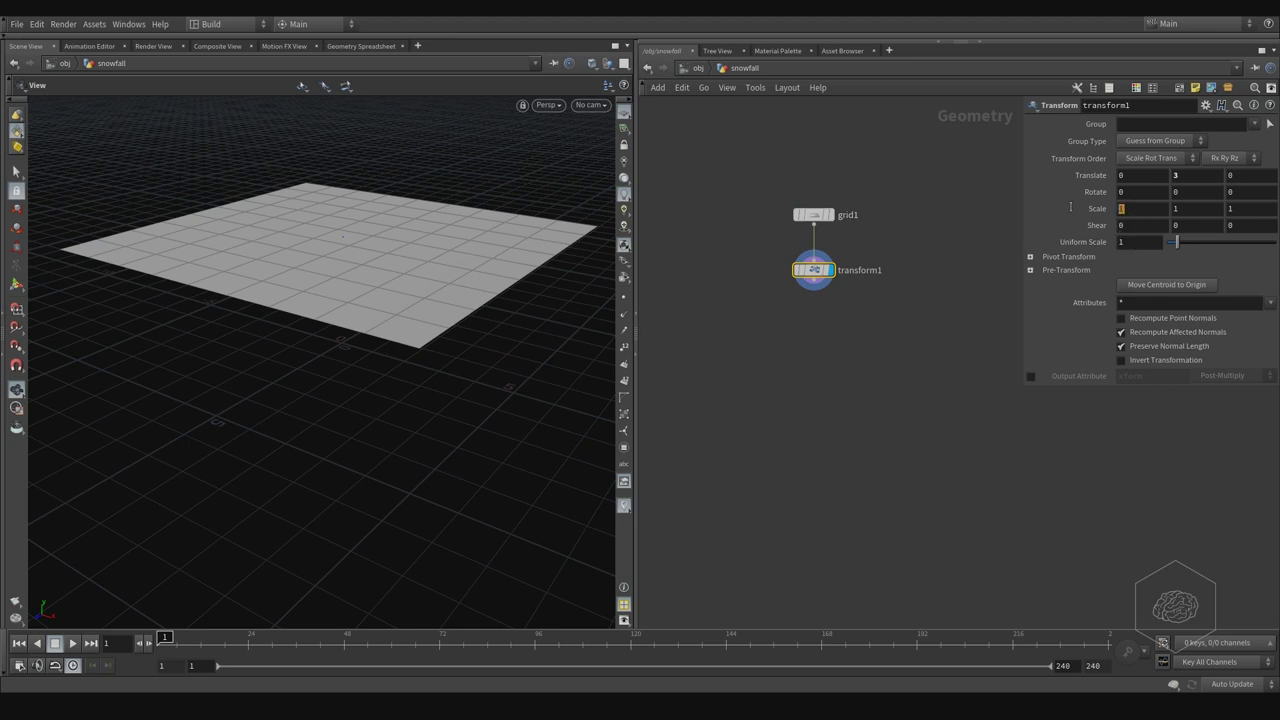
{"action": "left_click", "coordinate": [1197, 178]}
{"action": "type", "text": "4"}
{"action": "key", "text": "Return"}
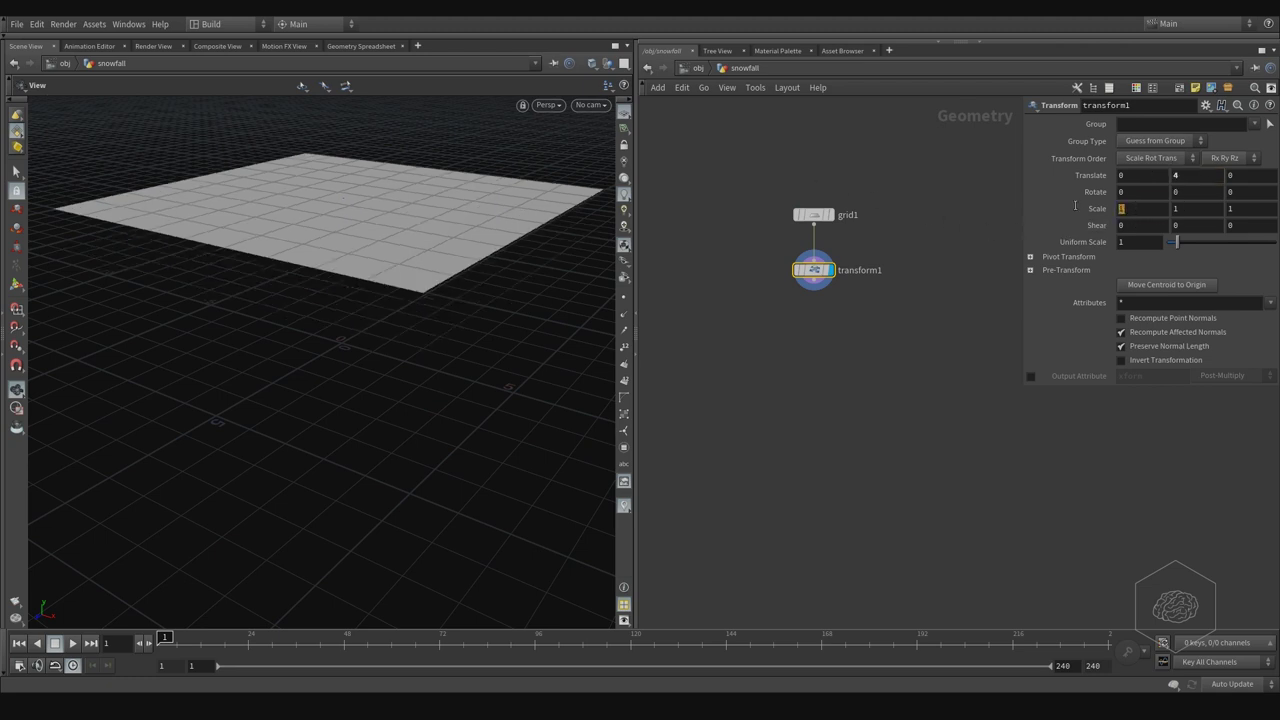
Set the Transform node's X scale to 0.5.
{"action": "type", "text": "0.5"}
{"action": "key", "text": "Return"}
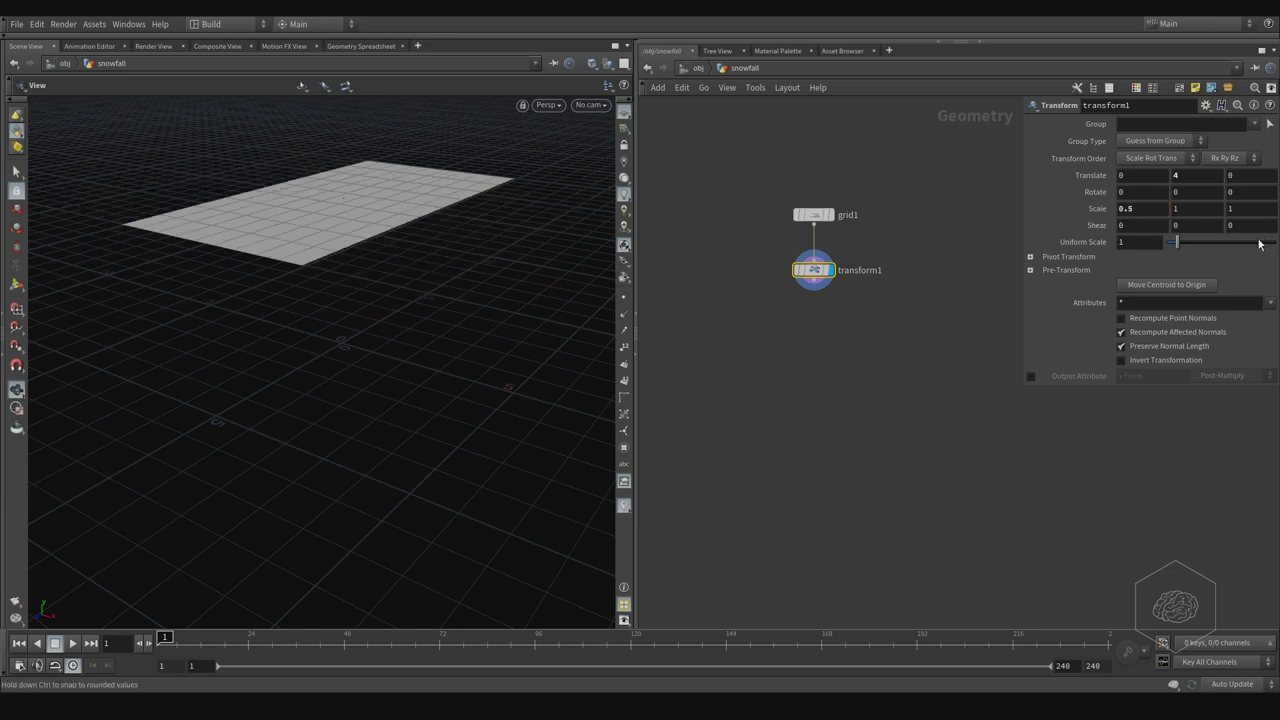
{"action": "left_click", "coordinate": [1197, 208]}
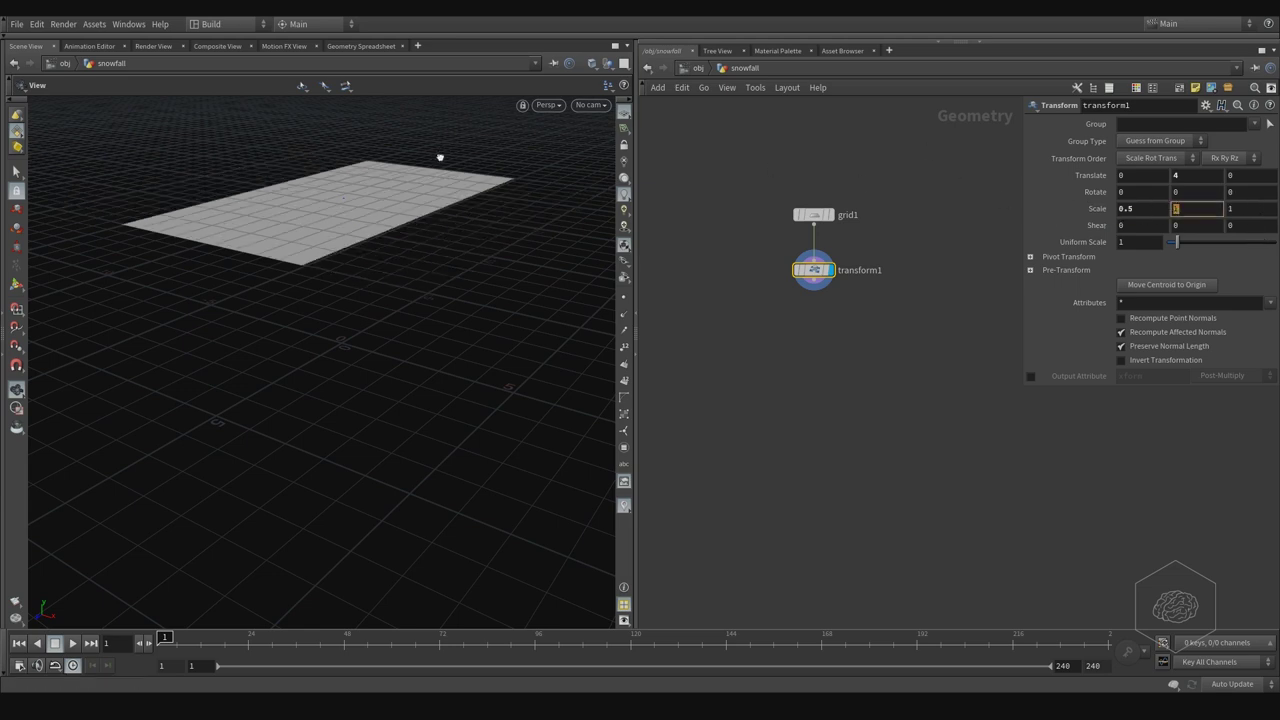
Show the grid's surface normals, examine their direction from several angles, and hide them.
{"action": "left_click_drag", "start_coordinate": [440, 158], "coordinate": [301, 264]}
{"action": "left_click", "coordinate": [625, 365]}
{"action": "right_click_drag", "start_coordinate": [301, 264], "coordinate": [473, 255]}
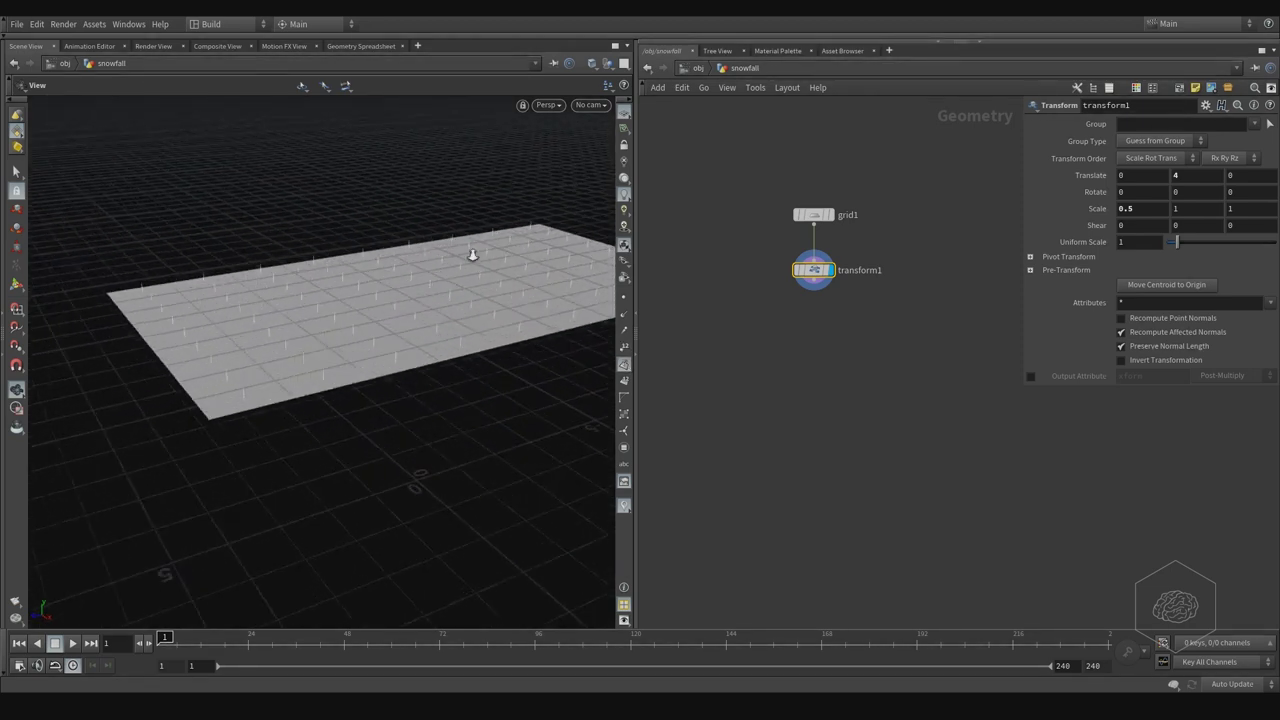
{"action": "left_click_drag", "start_coordinate": [473, 255], "coordinate": [368, 240]}
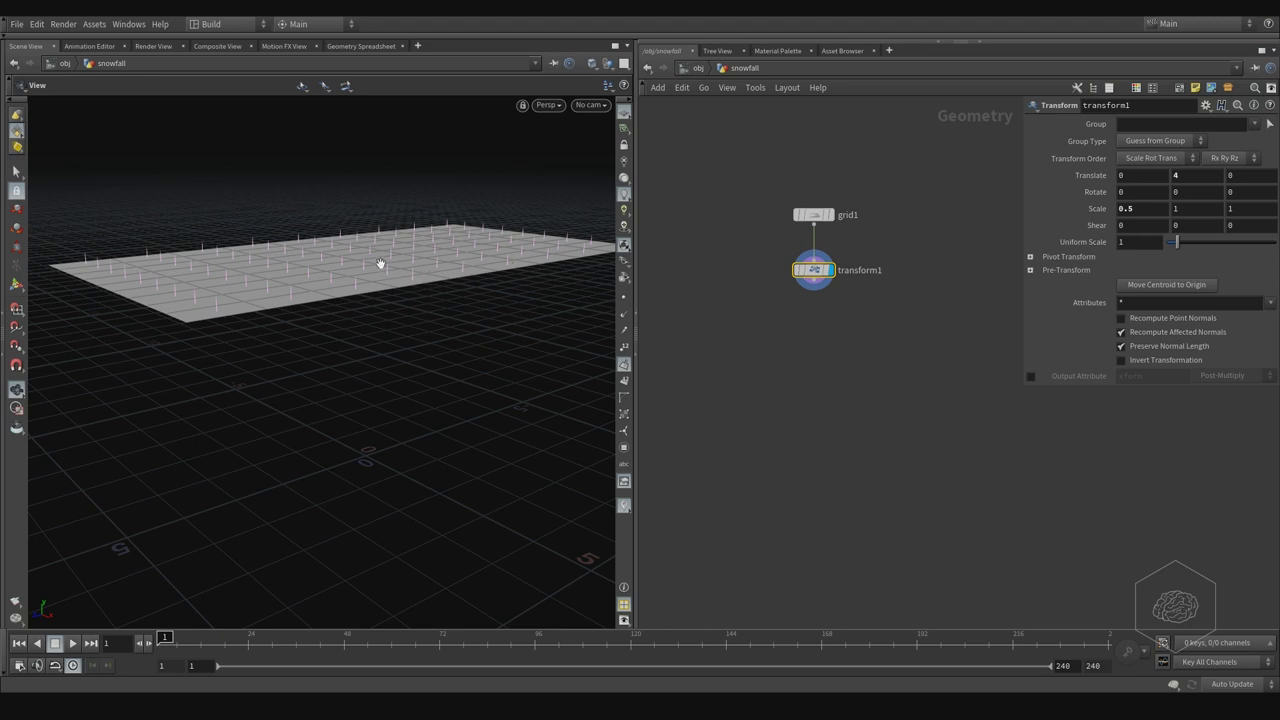
{"action": "mouse_move", "coordinate": [380, 263]}
{"action": "left_mouse_down"}
{"action": "mouse_move", "coordinate": [383, 297]}
{"action": "mouse_move", "coordinate": [344, 288]}
{"action": "mouse_move", "coordinate": [367, 274]}
{"action": "left_mouse_up"}
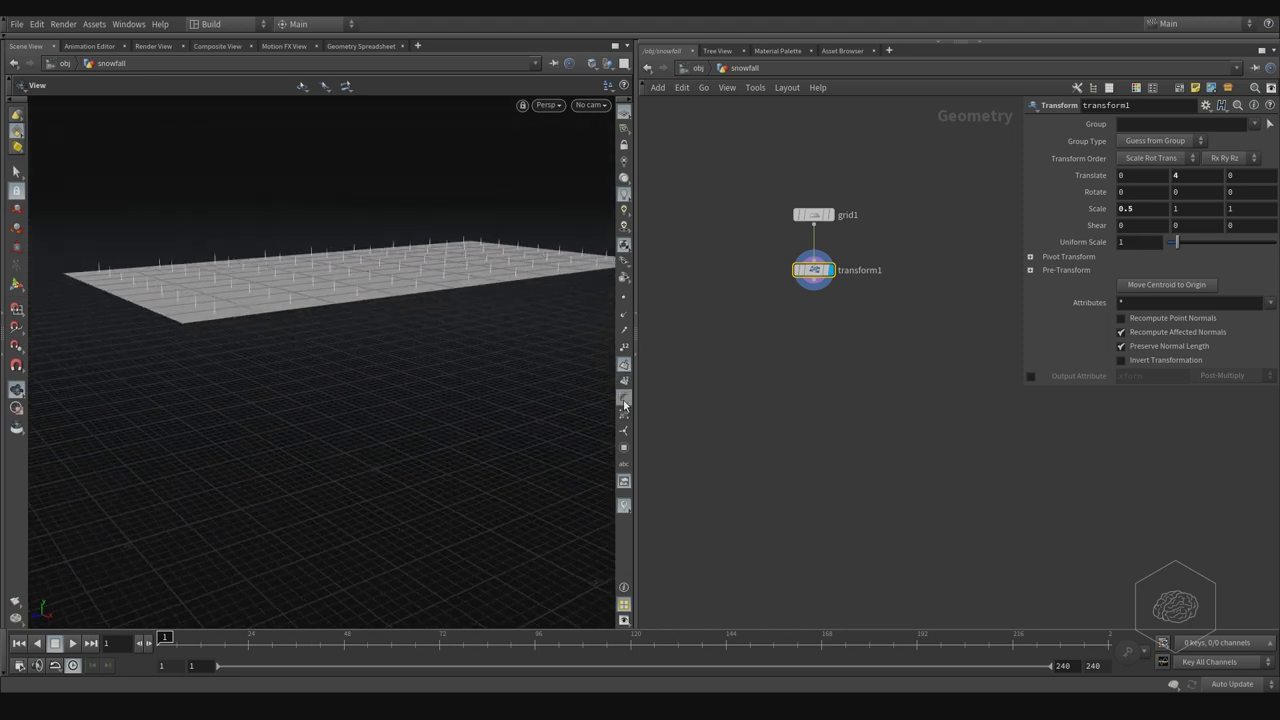
{"action": "left_click_drag", "start_coordinate": [320, 243], "coordinate": [339, 266]}
Add a Mountain node directly below the Transform node and connect the transform's output to it.
{"action": "left_click", "coordinate": [843, 394]}
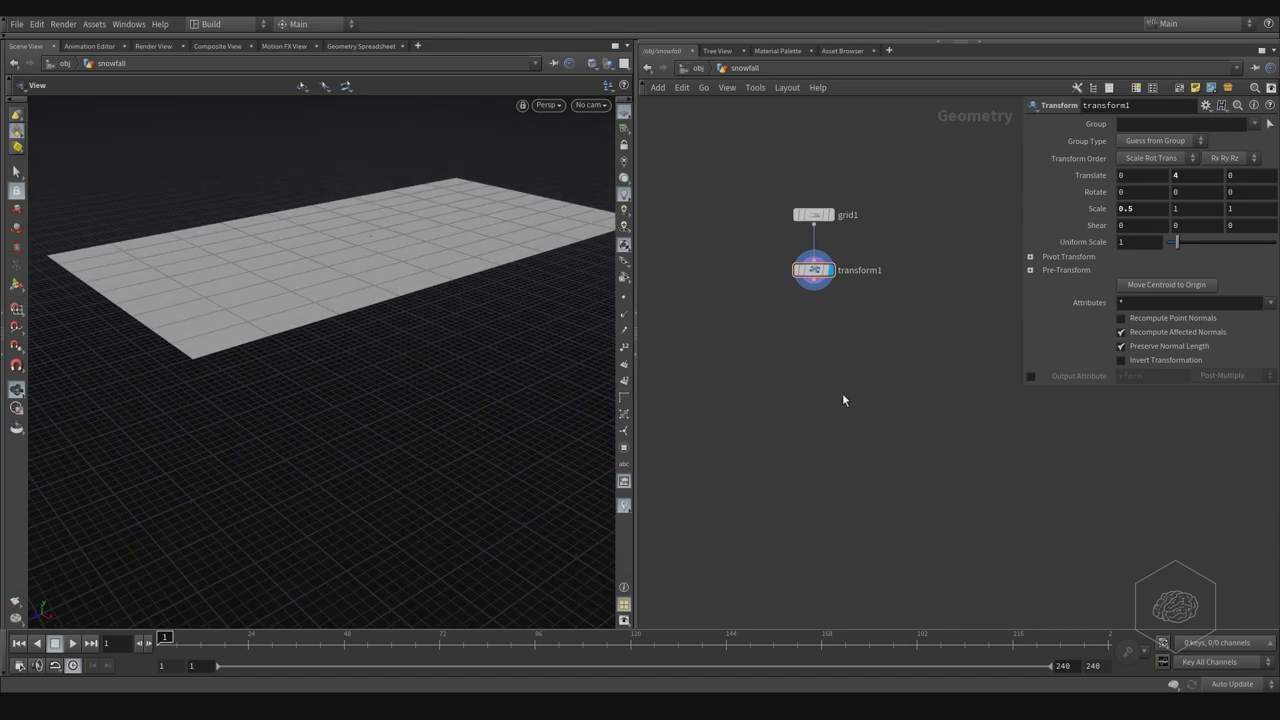
{"action": "key", "text": "Tab"}
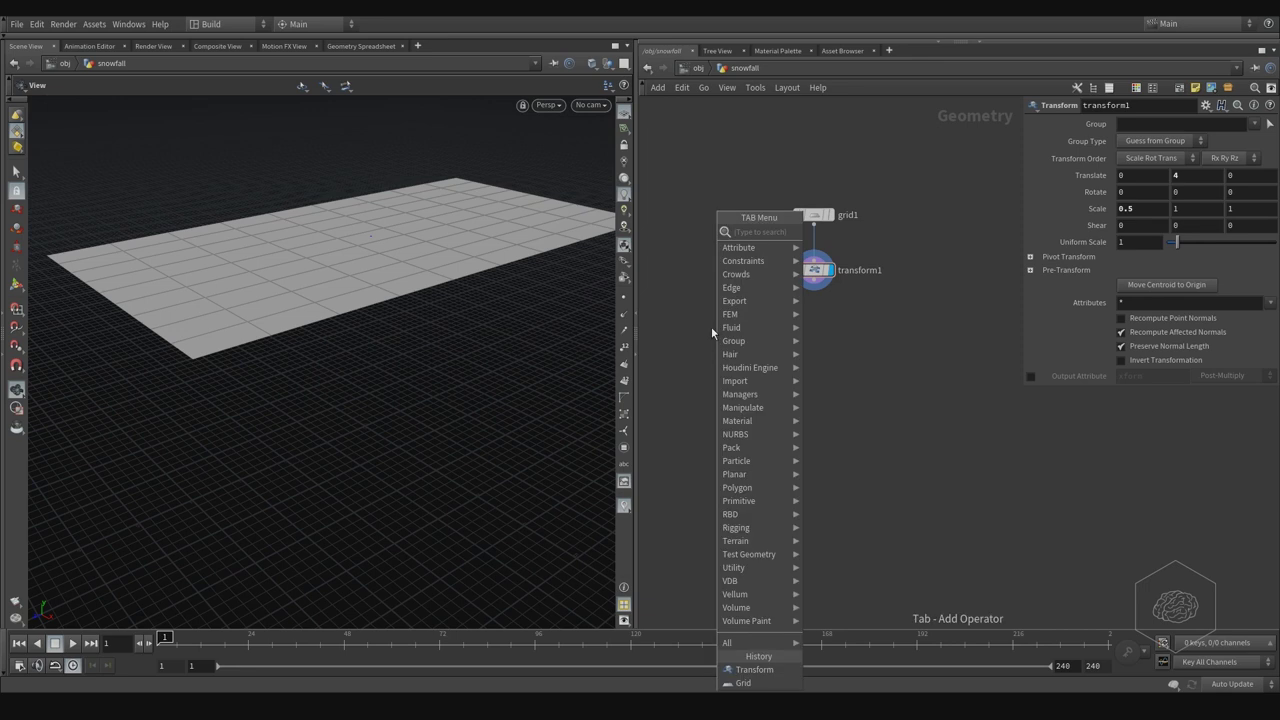
{"action": "type", "text": "mount"}
{"action": "key", "text": "Return"}
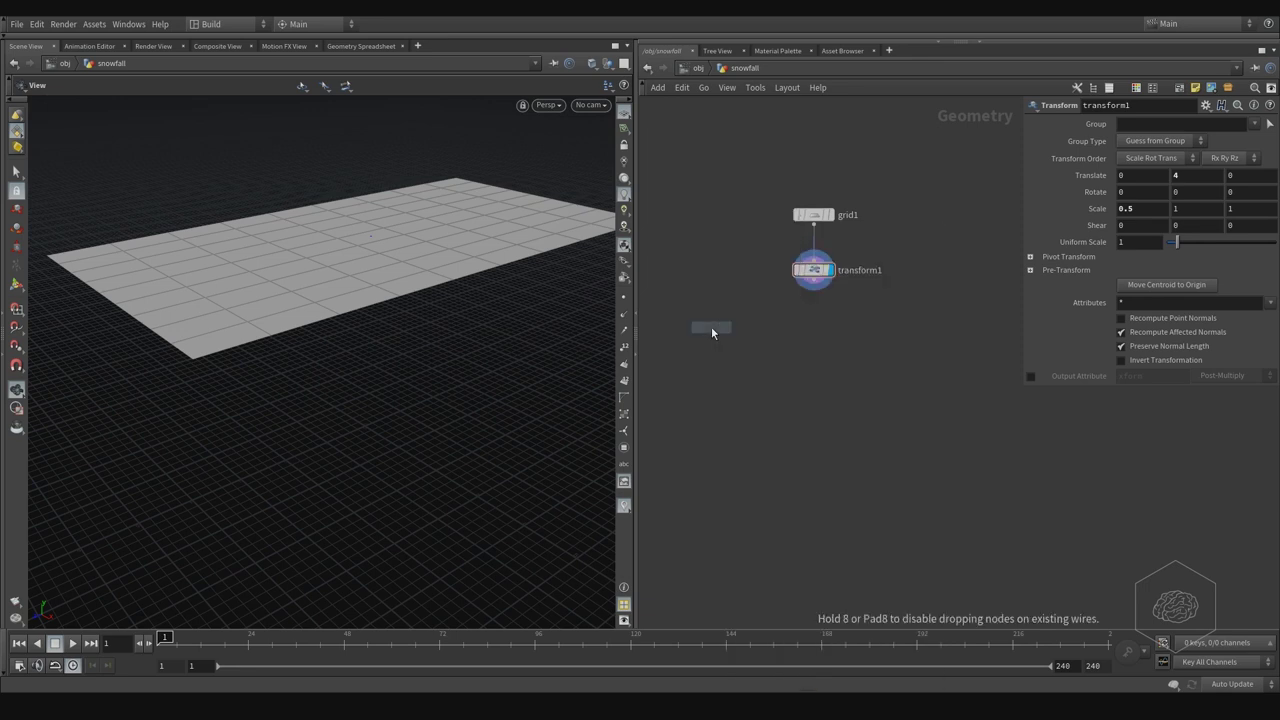
{"action": "left_click", "coordinate": [807, 359]}
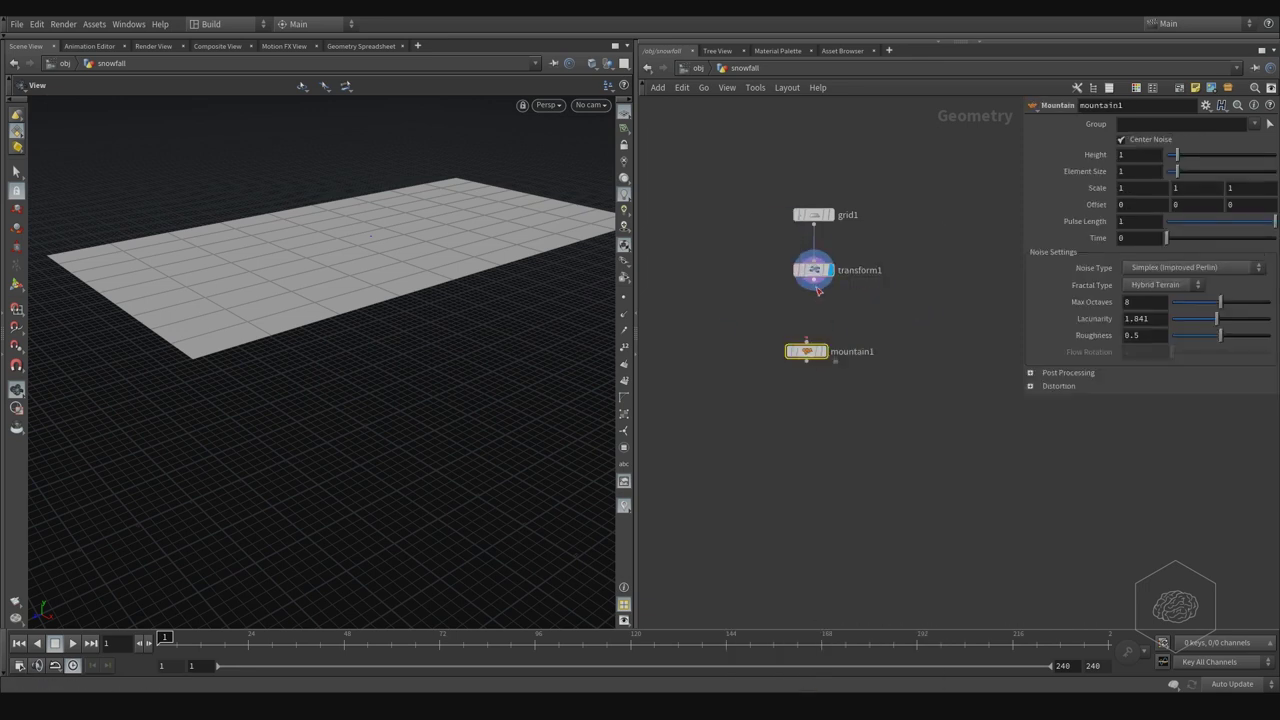
{"action": "left_click", "coordinate": [813, 284]}
{"action": "left_click", "coordinate": [807, 344]}
{"action": "left_click_drag", "start_coordinate": [806, 352], "coordinate": [814, 327]}
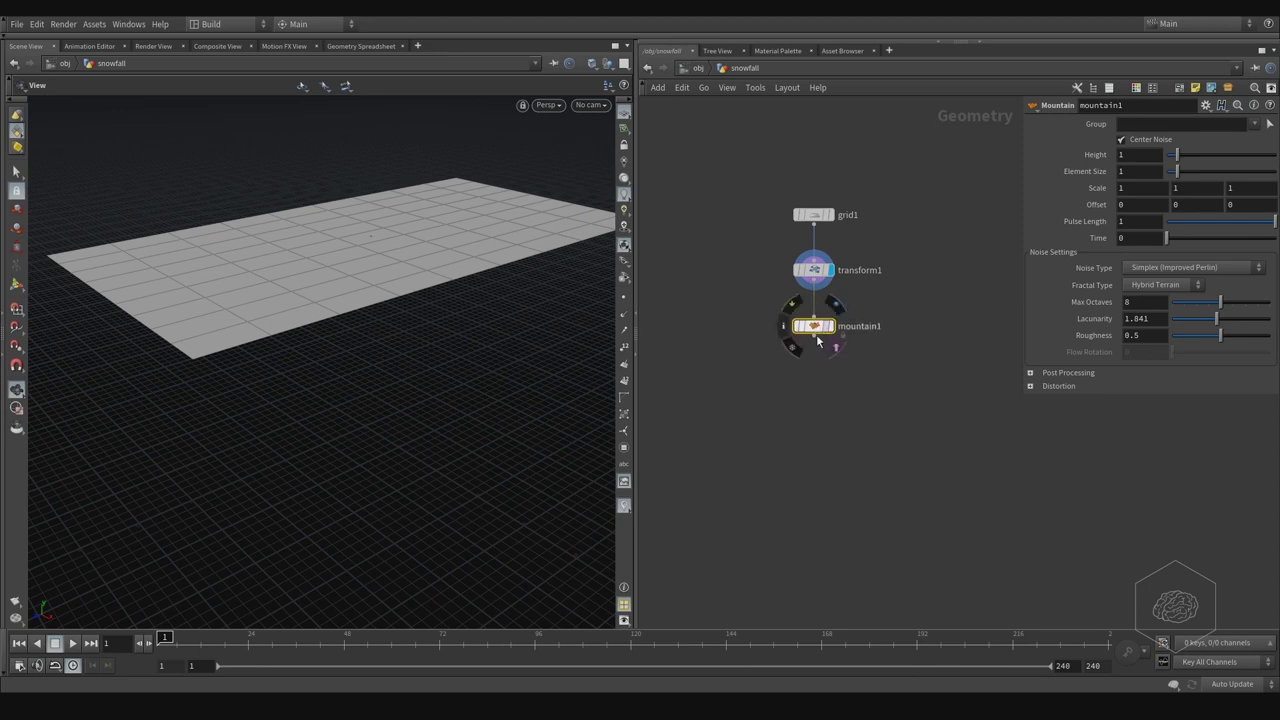
Display the Mountain node's result and set its Height to about 1.14 and Element Size to about 1.64.
{"action": "left_click", "coordinate": [829, 326]}
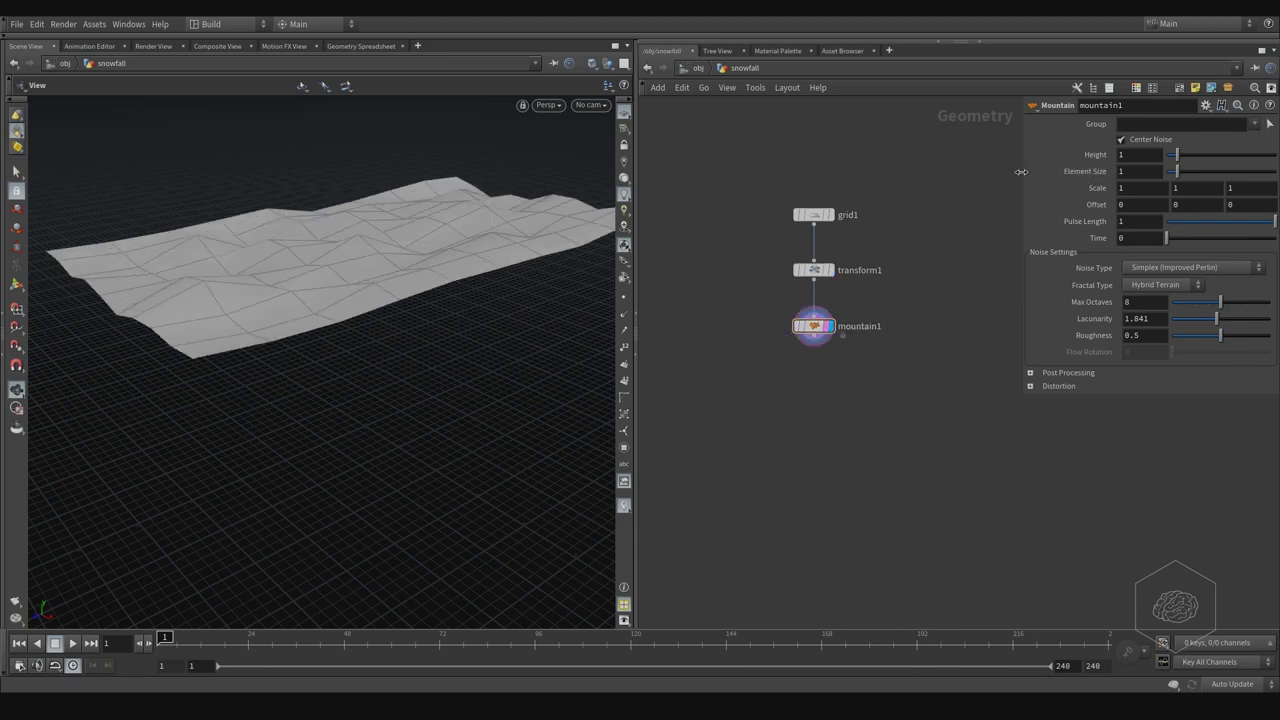
{"action": "left_click_drag", "start_coordinate": [1024, 170], "coordinate": [977, 171]}
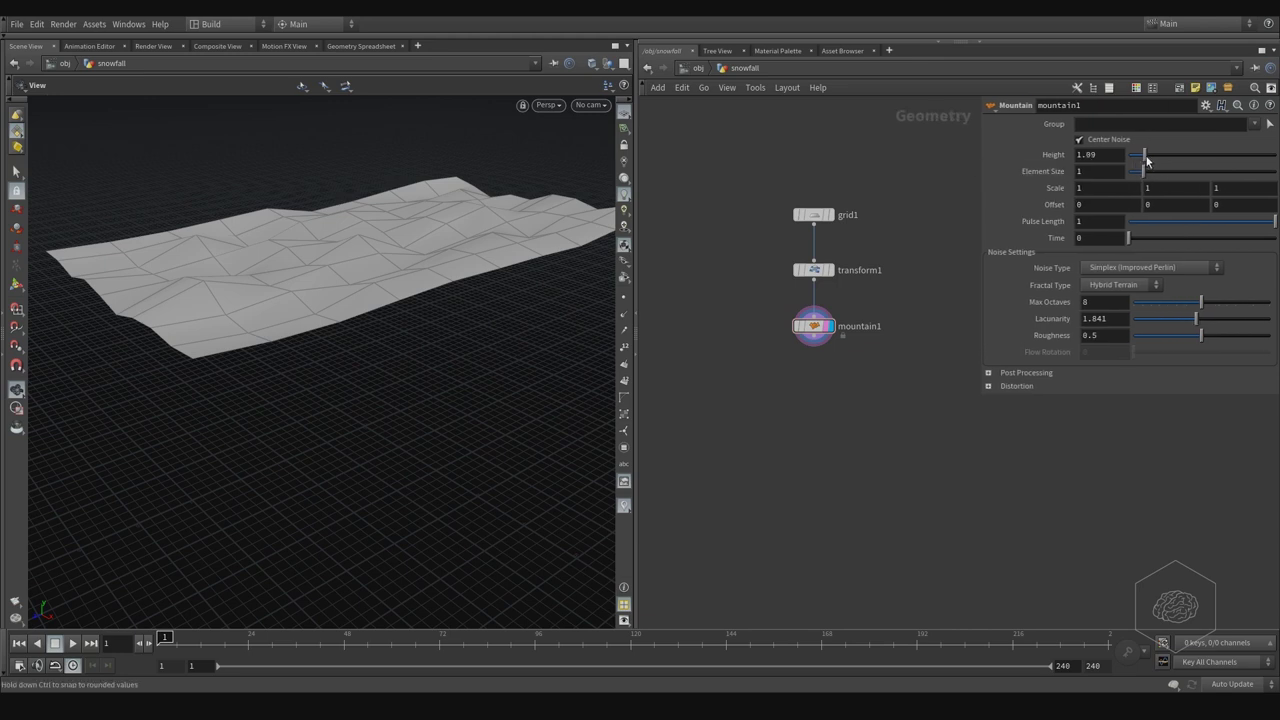
{"action": "left_click_drag", "start_coordinate": [1147, 159], "coordinate": [1152, 176]}
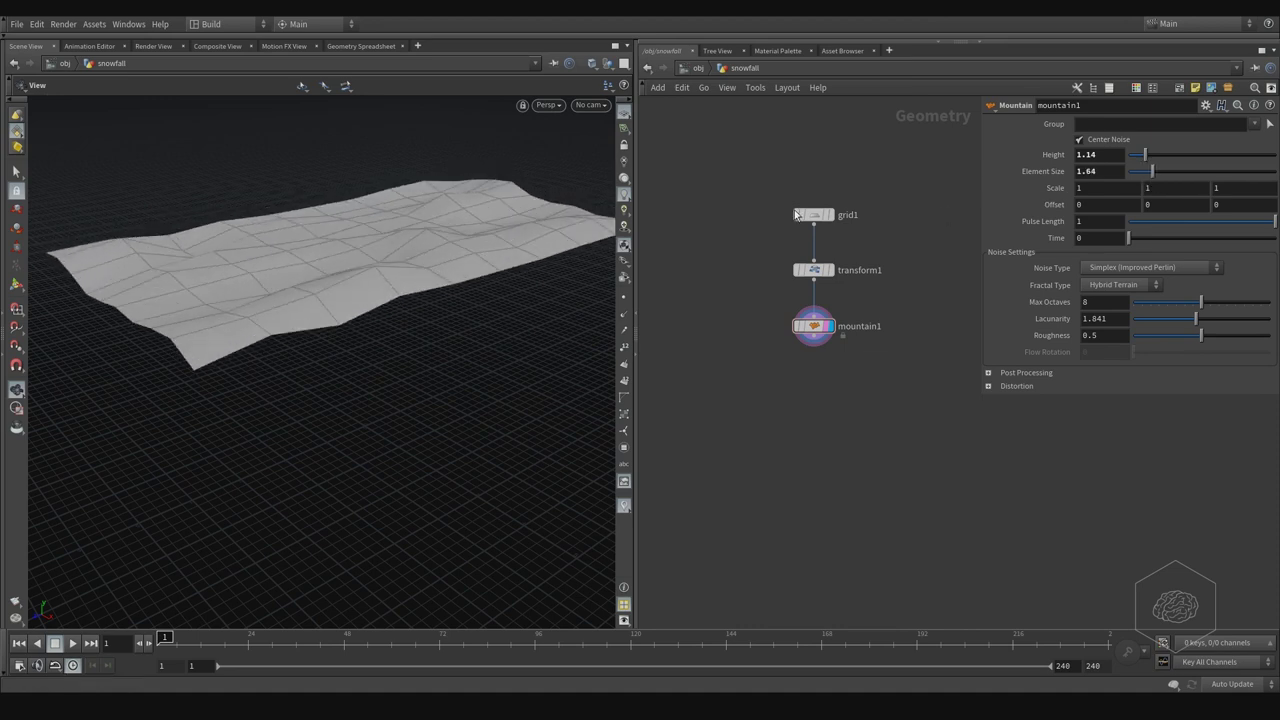
Set the Grid node's Rows and Columns to 25 each.
{"action": "left_click", "coordinate": [805, 214]}
{"action": "left_click", "coordinate": [1113, 225]}
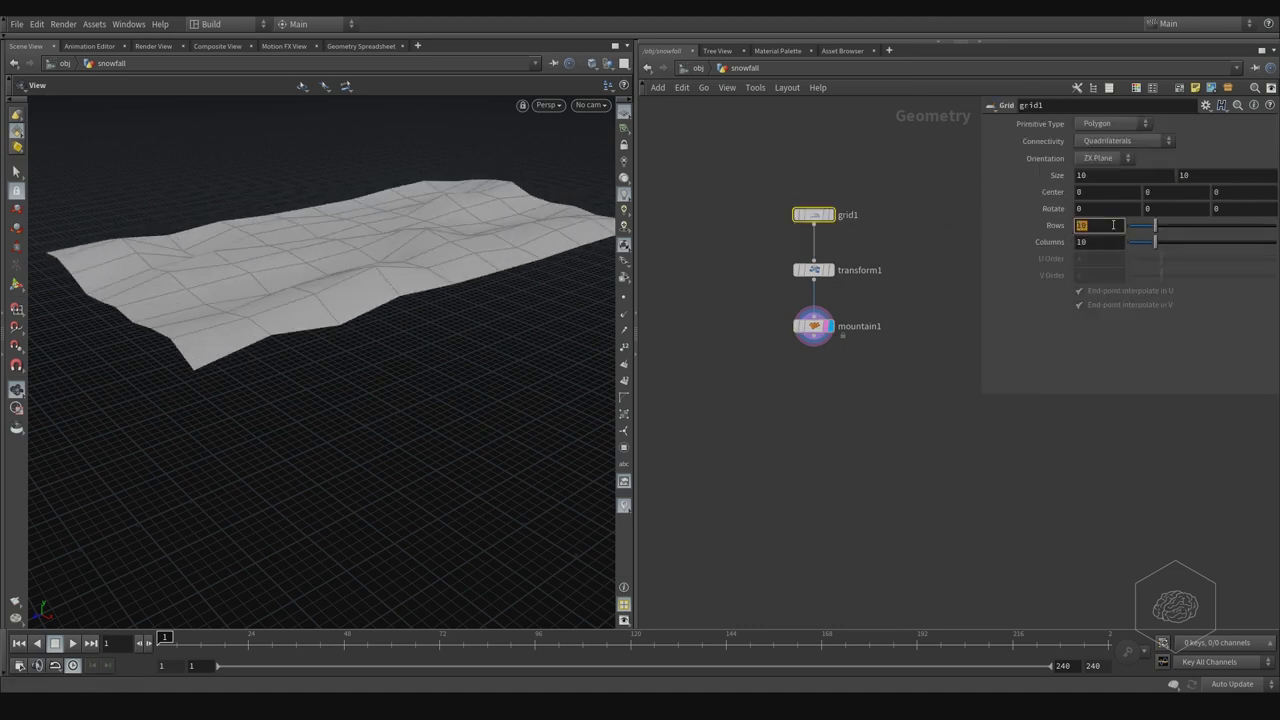
{"action": "type", "text": "25"}
{"action": "key", "text": "Tab"}
{"action": "type", "text": "25"}
{"action": "key", "text": "Return"}
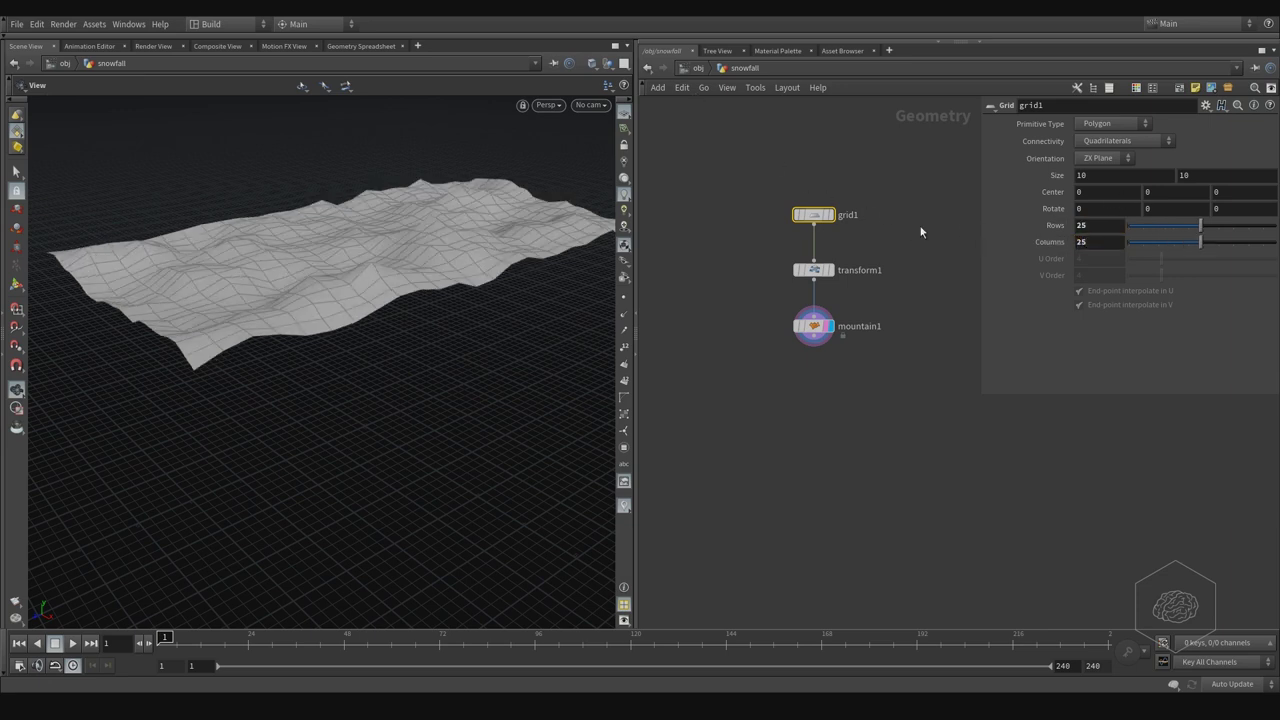
Try shifting the Mountain node's noise Offset to -0.7 on all three axes, and undo the change.
{"action": "left_click", "coordinate": [825, 326]}
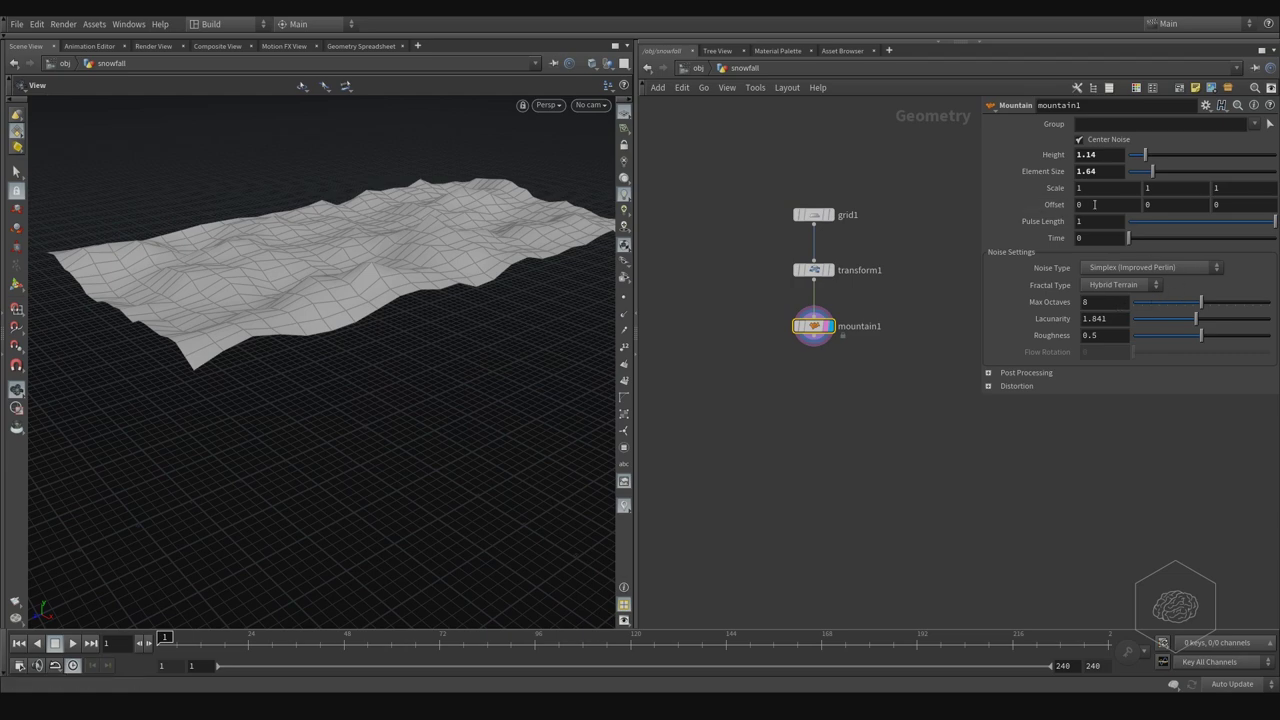
{"action": "middle_click_drag", "start_coordinate": [1040, 203], "coordinate": [1051, 205]}
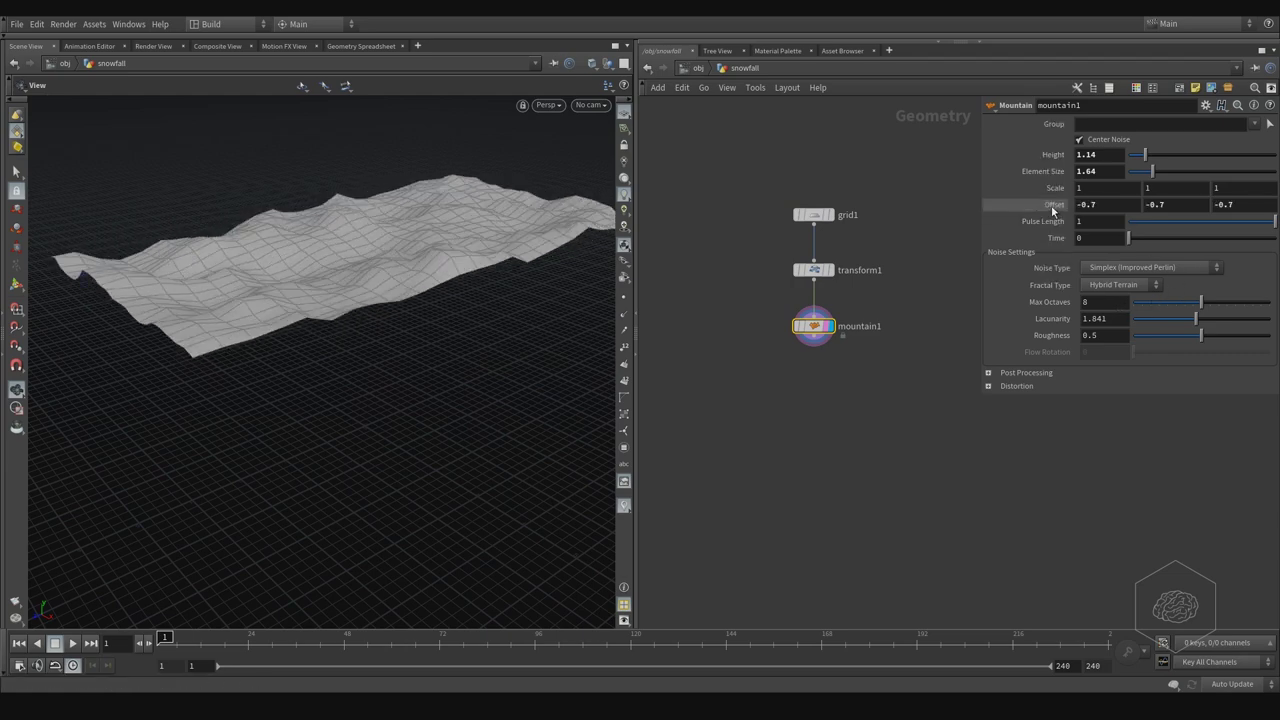
{"action": "key", "text": "ctrl+z"}
Animate the Mountain noise along X by entering the expression $T for its X Offset.
{"action": "left_click", "coordinate": [1121, 207]}
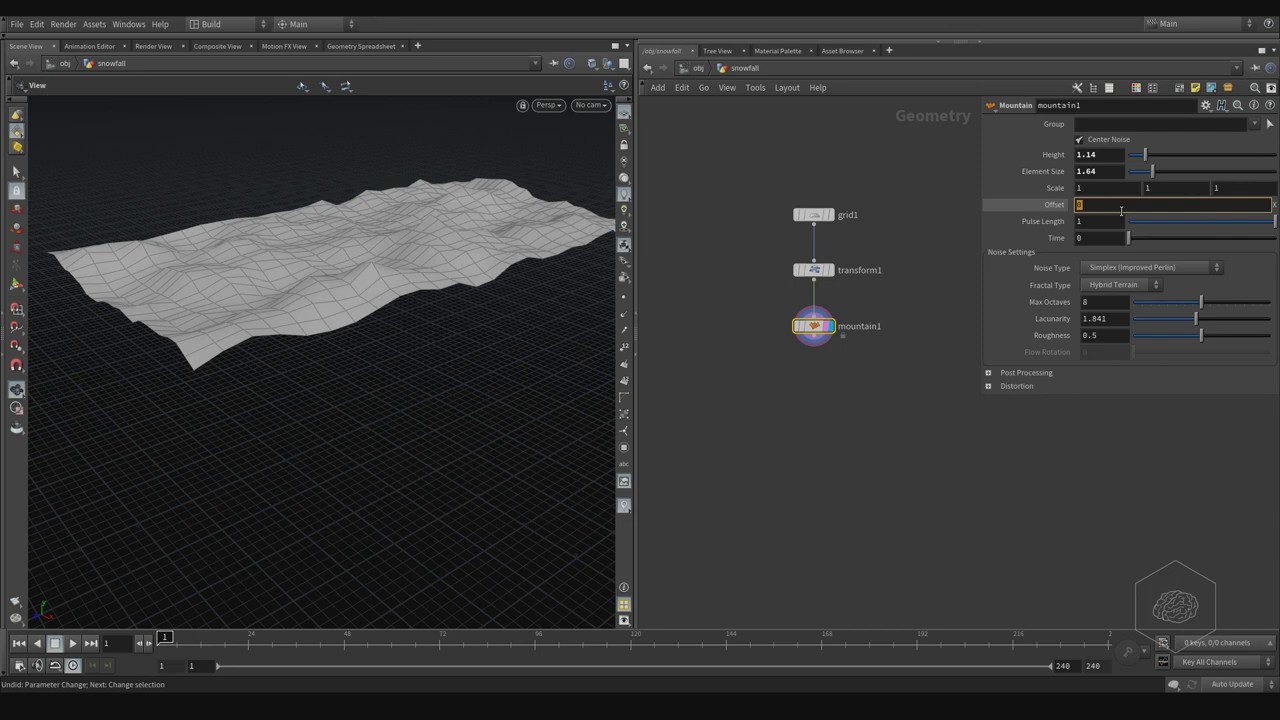
{"action": "type", "text": "$t"}
{"action": "key", "text": "Return"}
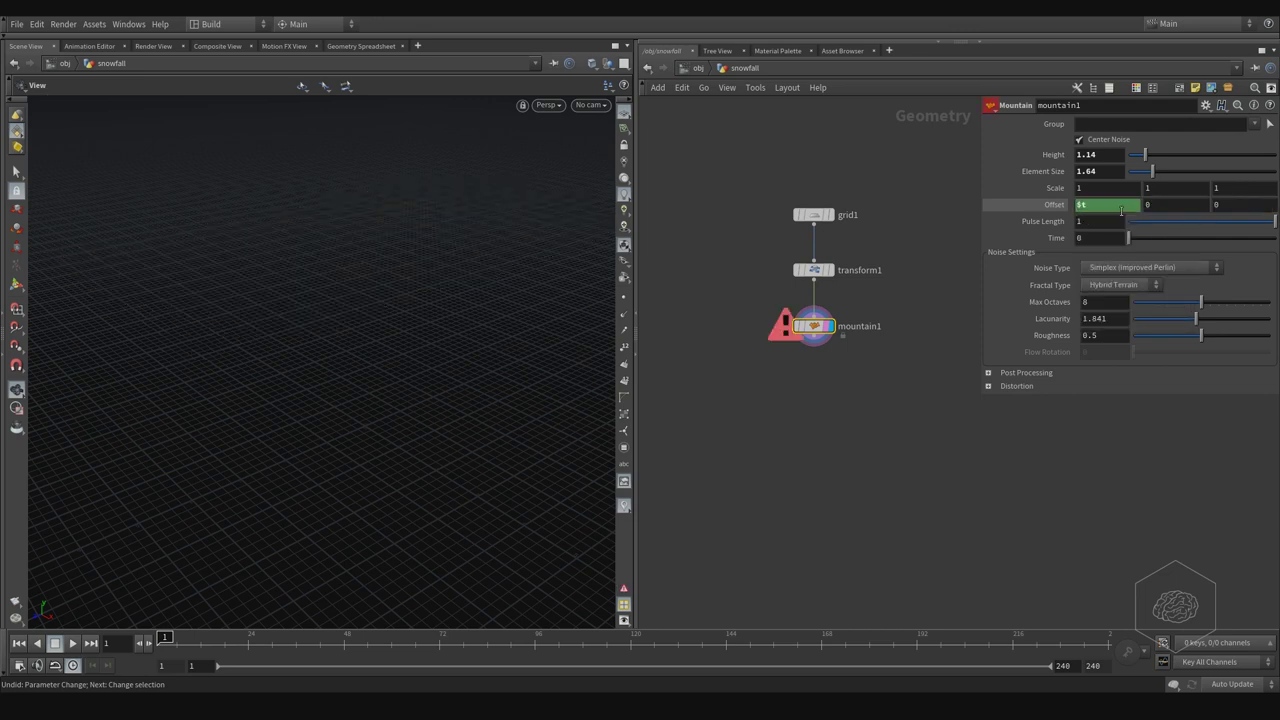
{"action": "left_click", "coordinate": [1113, 205]}
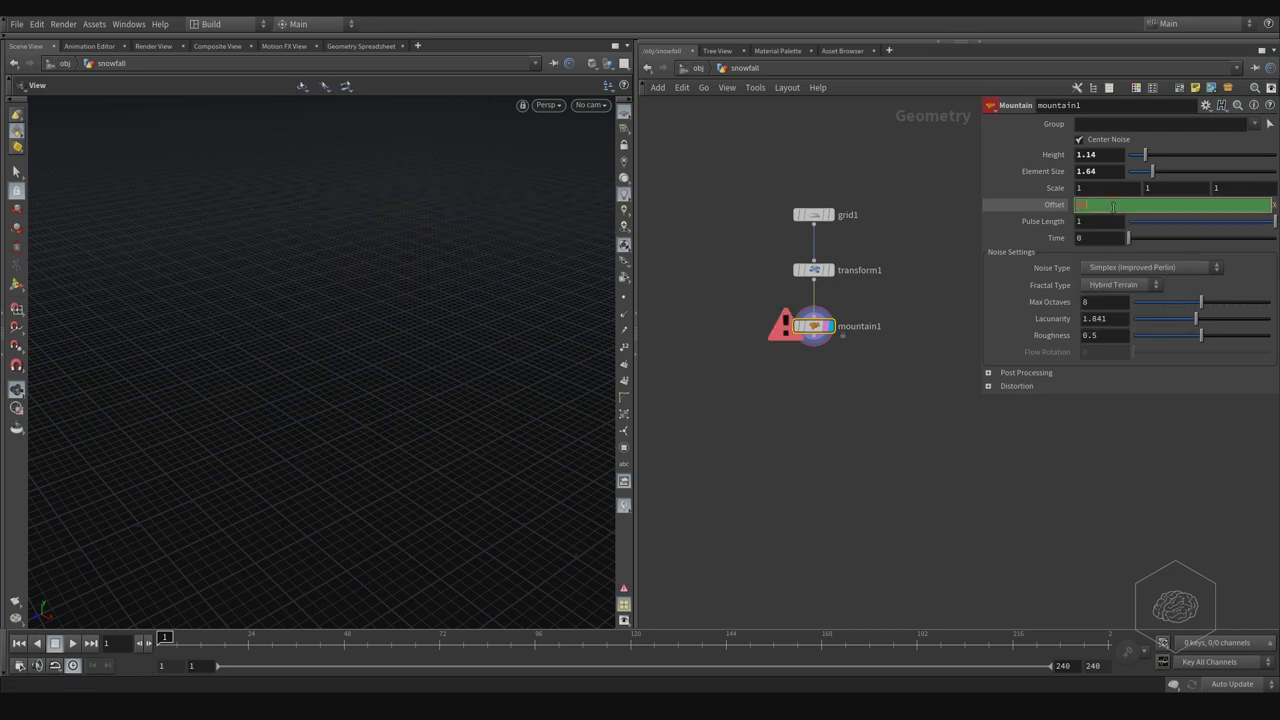
{"action": "type", "text": "$T"}
{"action": "key", "text": "Return"}
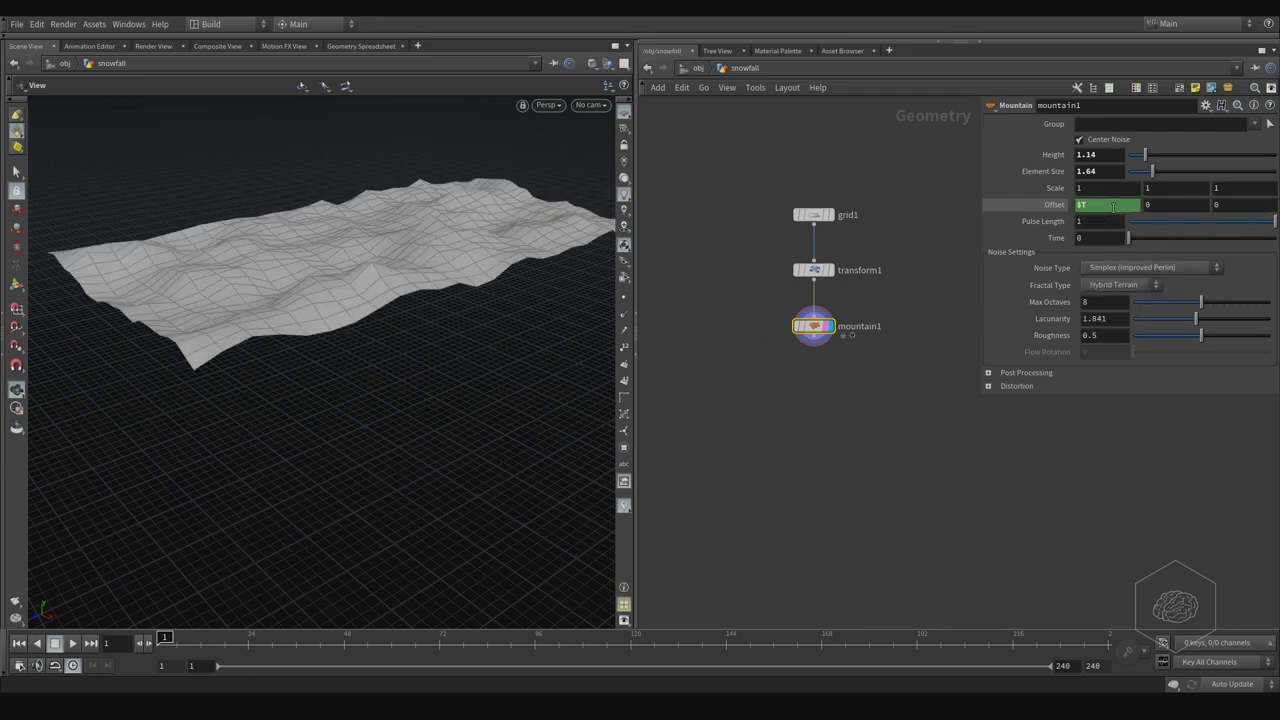
Play the animation and examine the moving surface from low and high angles.
{"action": "left_click", "coordinate": [73, 643]}
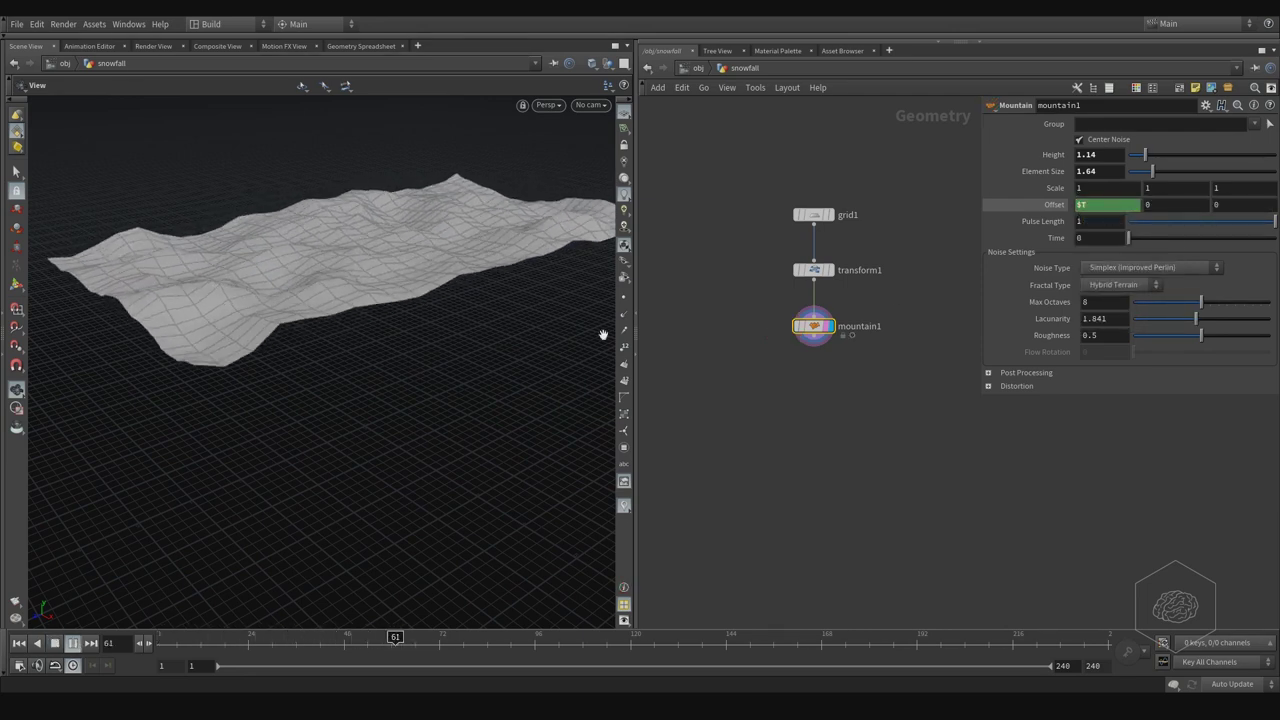
{"action": "left_click_drag", "start_coordinate": [326, 295], "coordinate": [477, 306]}
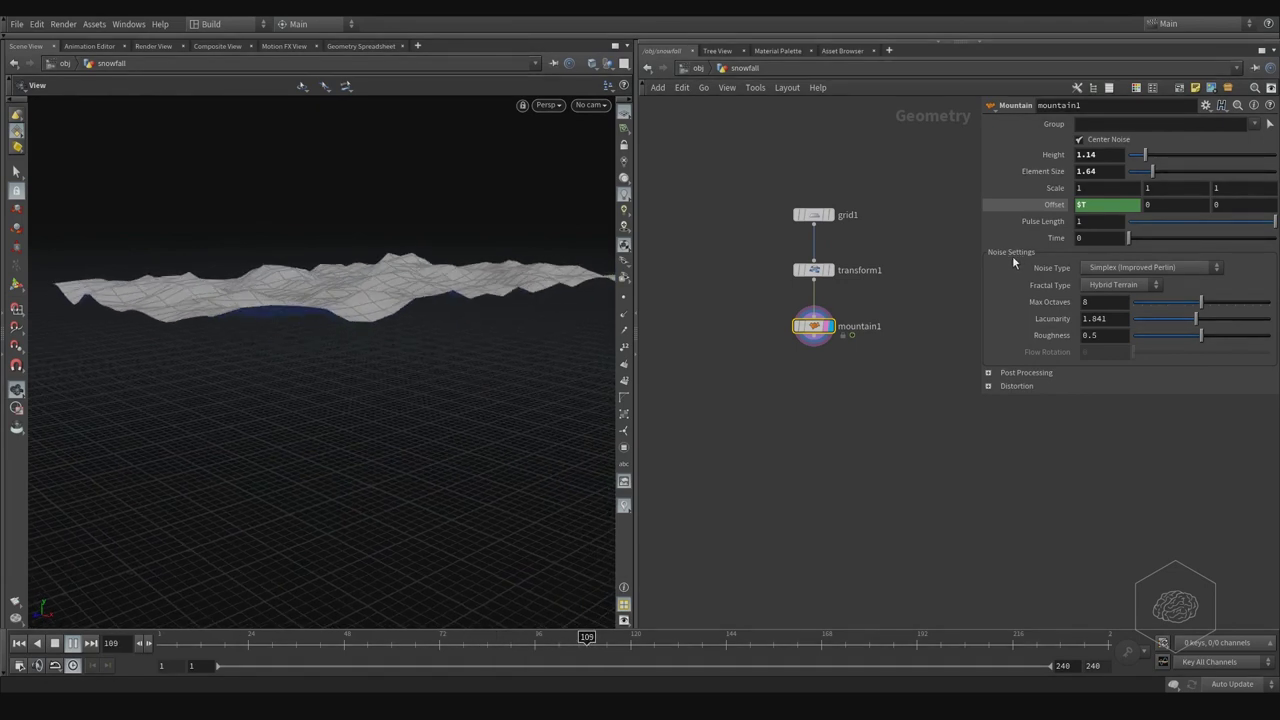
{"action": "left_click_drag", "start_coordinate": [389, 206], "coordinate": [414, 234]}
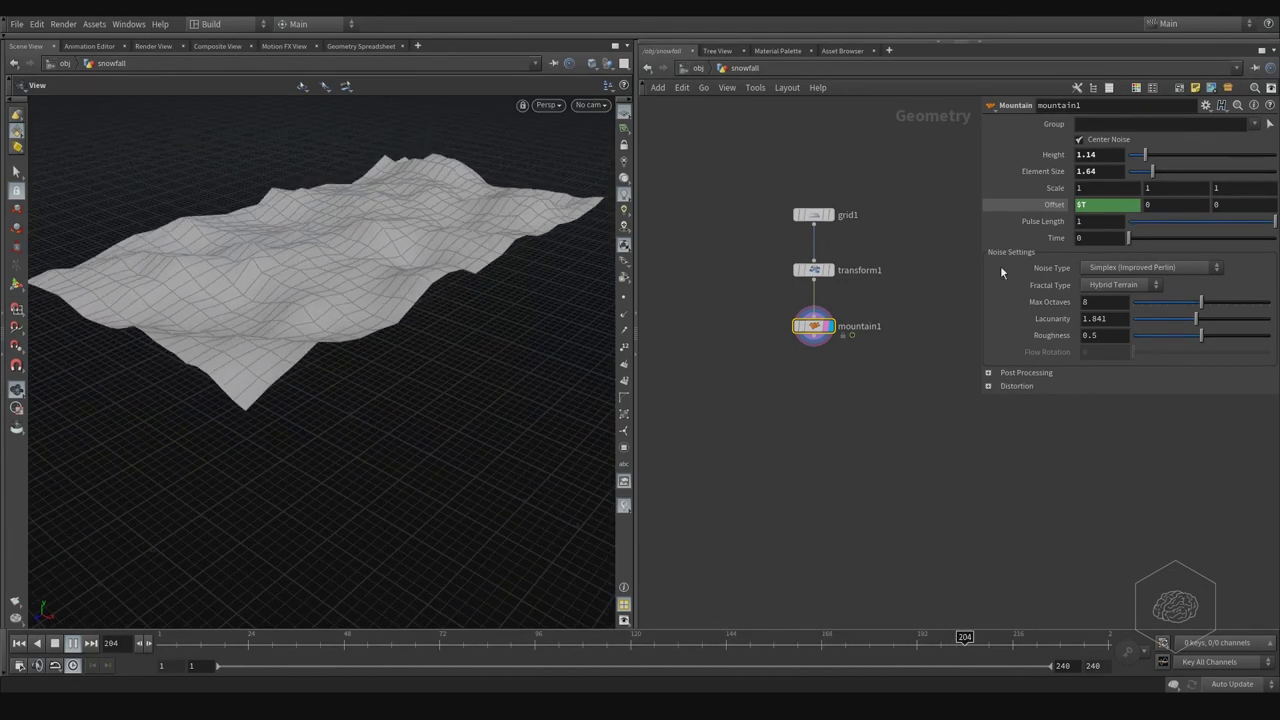
Delete the expression on the Mountain node's X Offset, return to frame 1, and set that offset to 0.
{"action": "left_click", "coordinate": [1096, 206]}
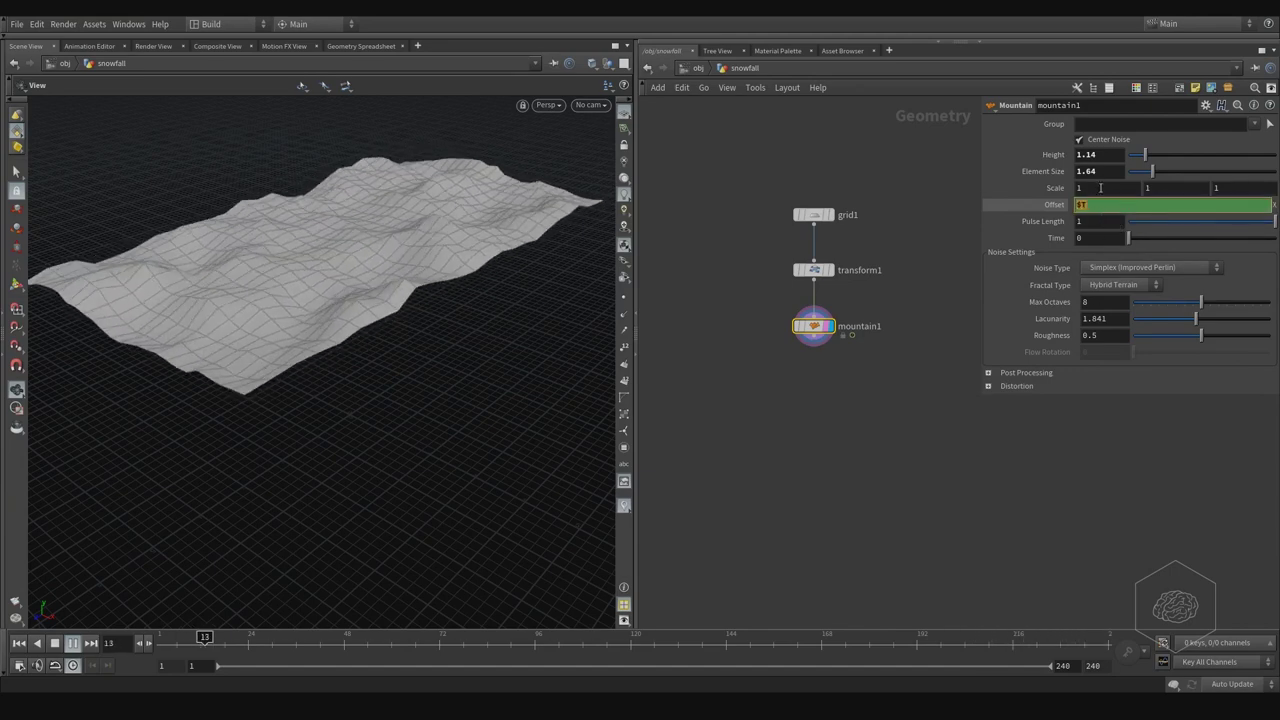
{"action": "right_click", "coordinate": [1094, 207]}
{"action": "left_click", "coordinate": [1116, 360]}
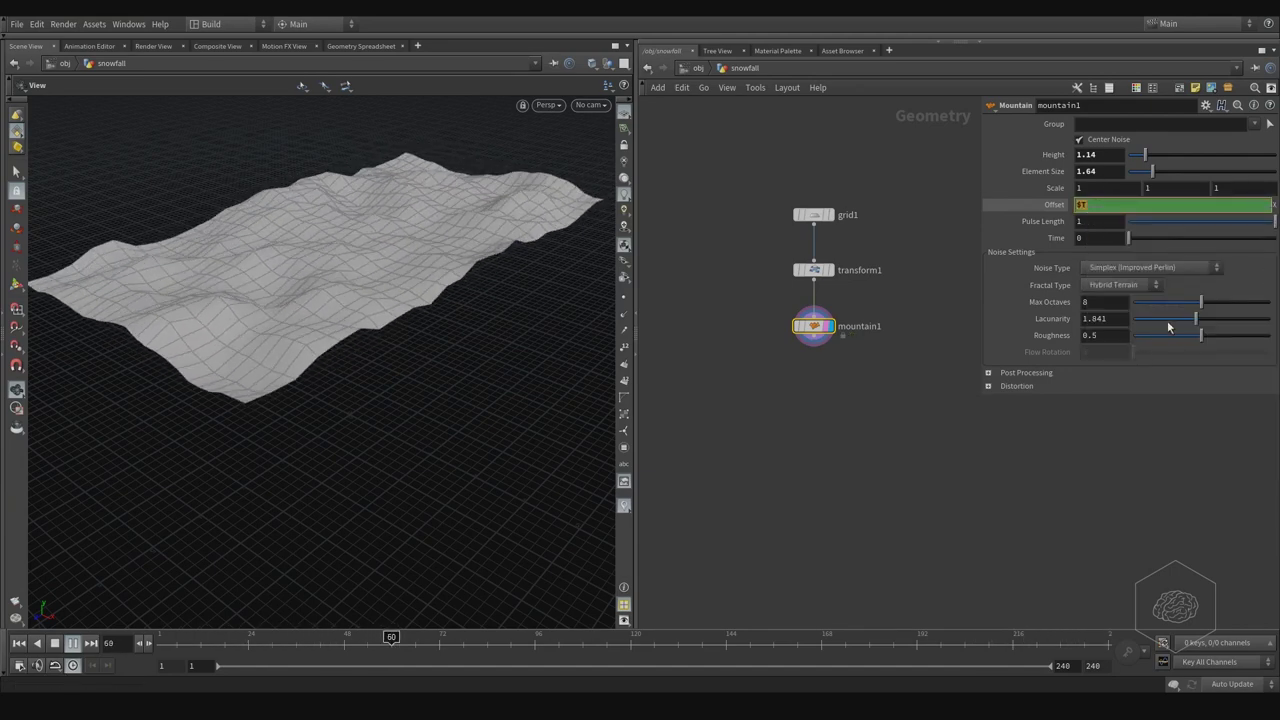
{"action": "key", "text": "Return"}
{"action": "right_click", "coordinate": [1090, 206]}
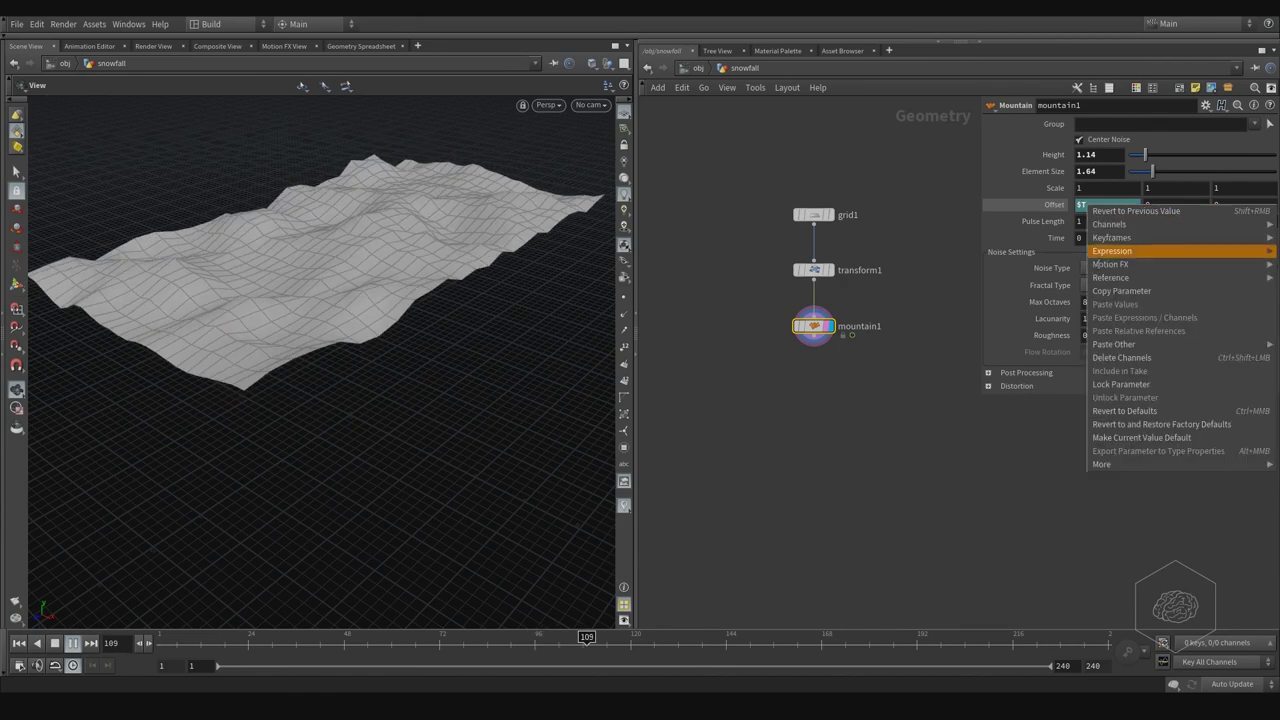
{"action": "key", "text": "Escape"}
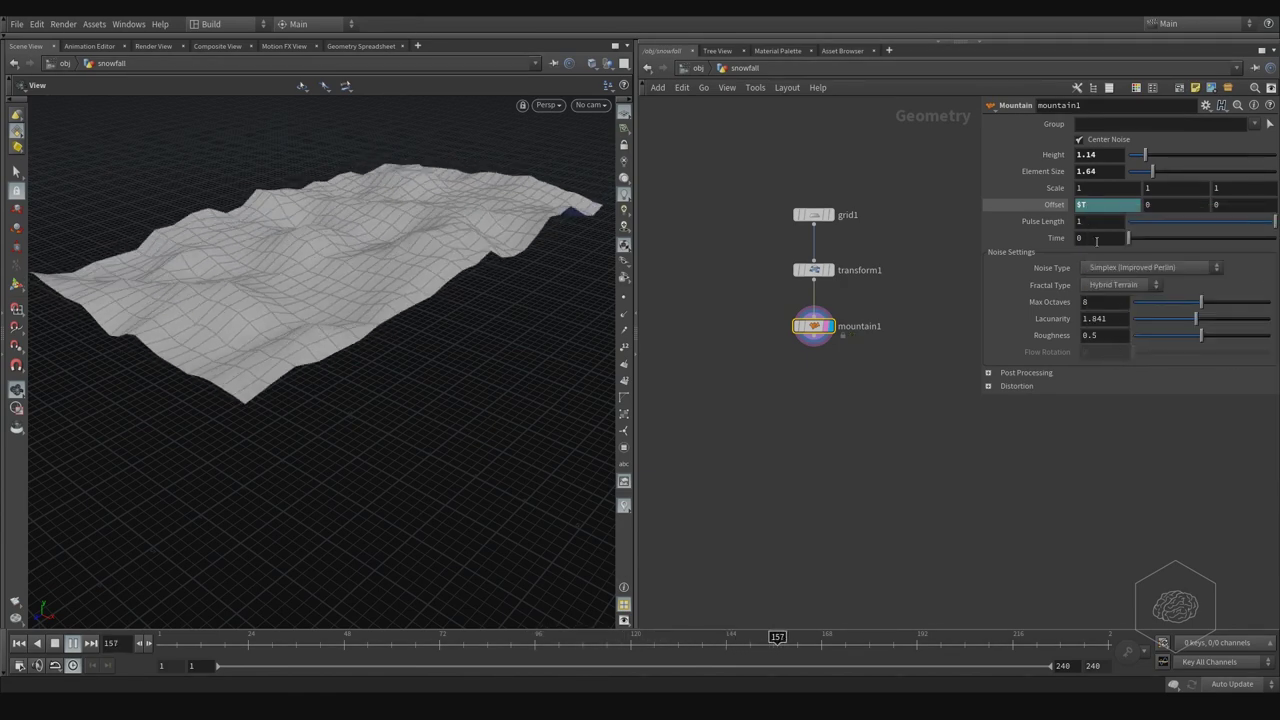
{"action": "left_click_drag", "start_coordinate": [804, 640], "coordinate": [158, 628]}
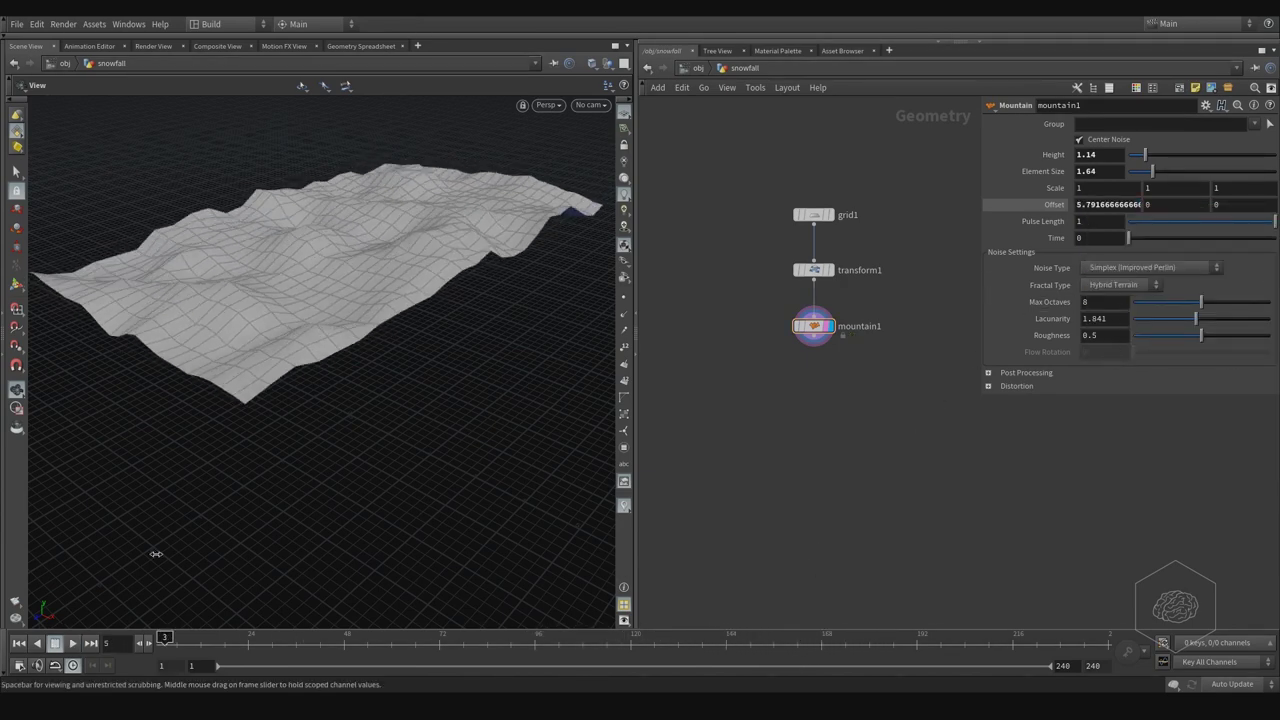
{"action": "left_click_drag", "start_coordinate": [1111, 207], "coordinate": [1074, 206]}
{"action": "left_click", "coordinate": [1119, 208]}
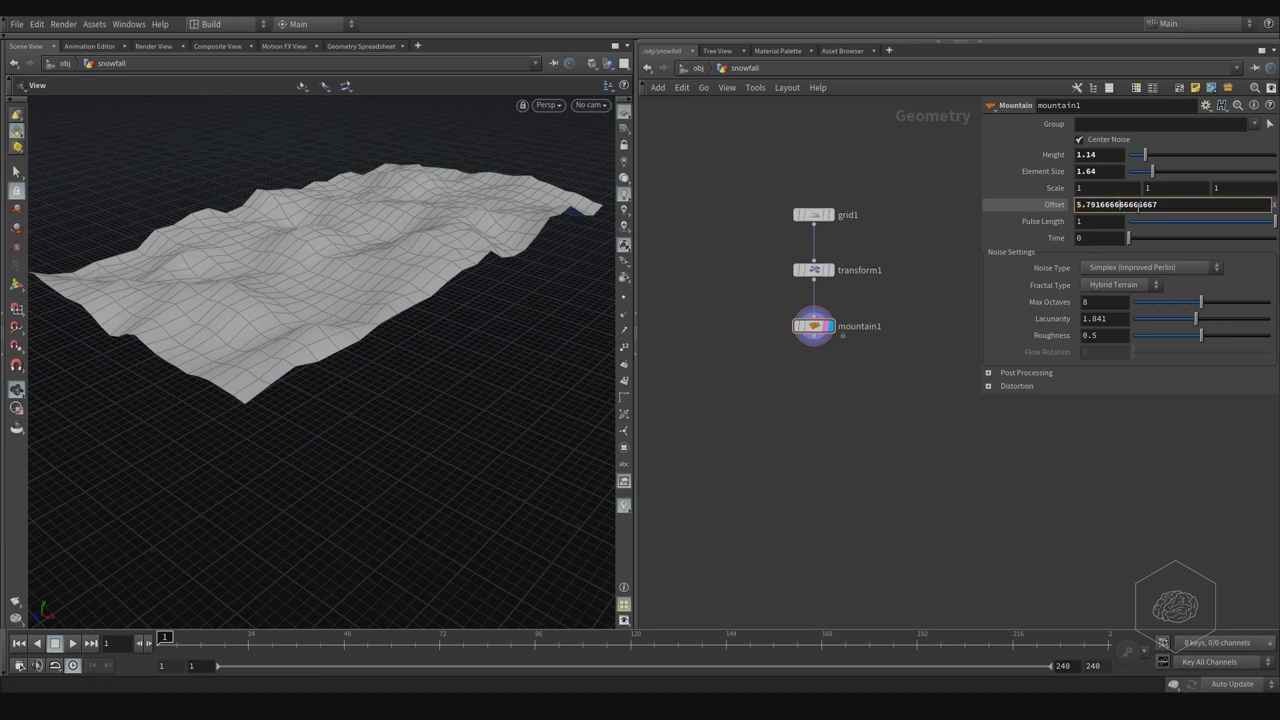
{"action": "left_click_drag", "start_coordinate": [1162, 207], "coordinate": [1036, 197]}
{"action": "type", "text": "0"}
{"action": "key", "text": "Return"}
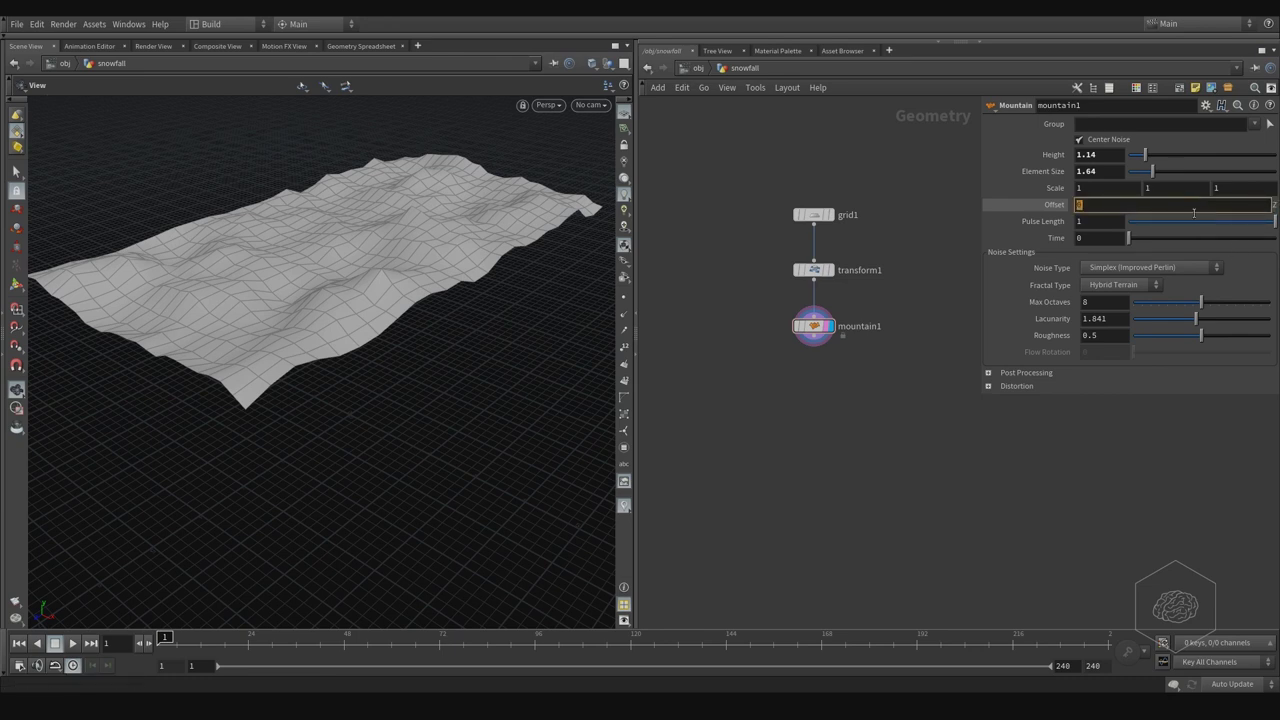
Drive the Mountain node's Z Offset with the expression $T*0.5 and play the animation.
{"action": "type", "text": "$T"}
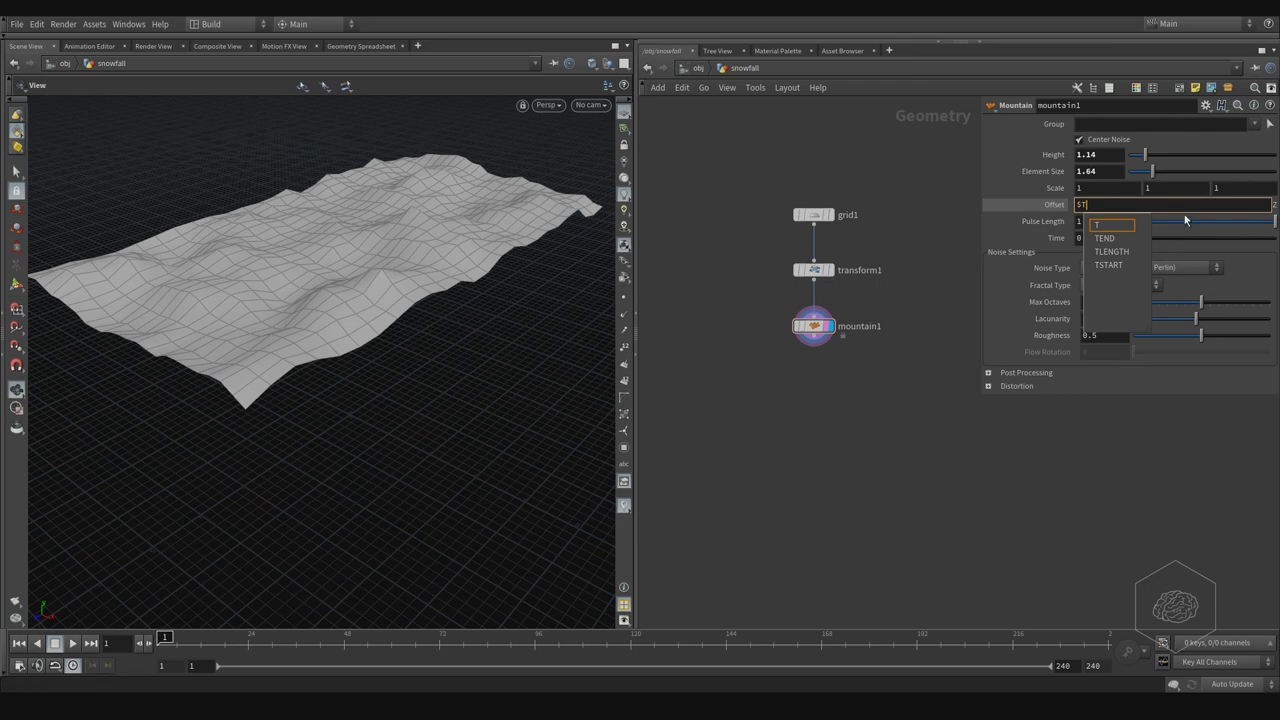
{"action": "type", "text": "*"}
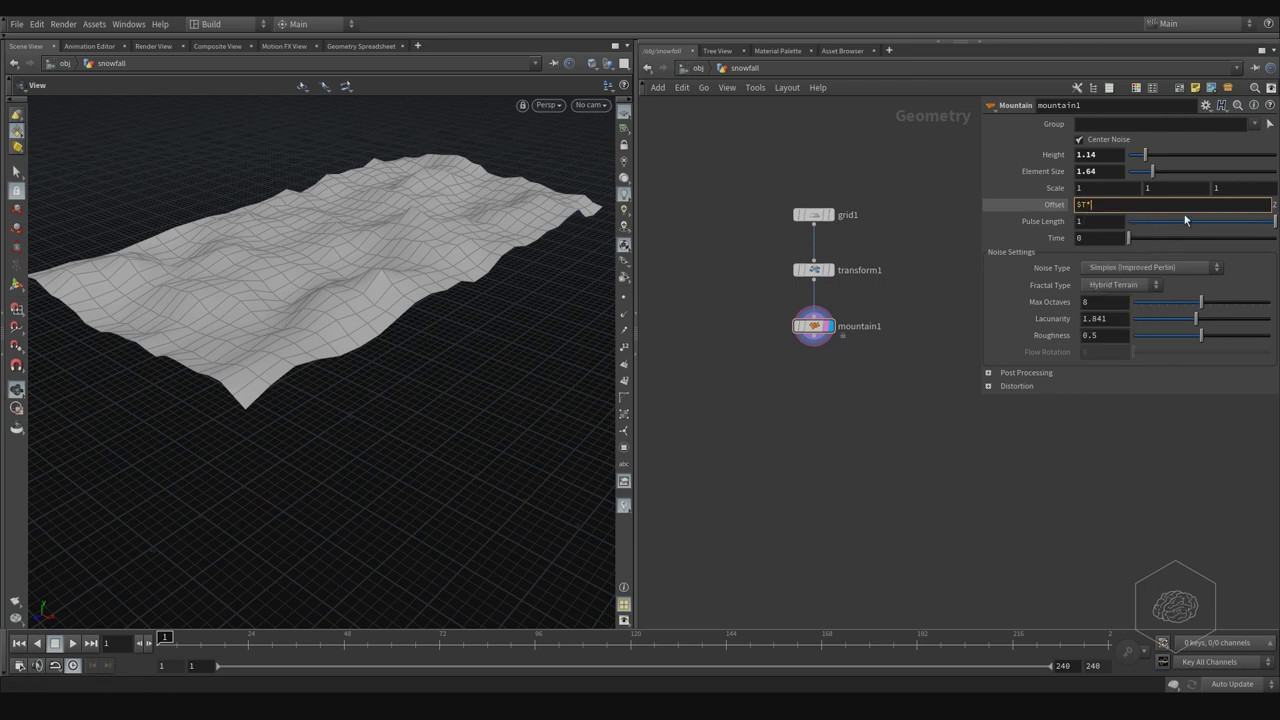
{"action": "type", "text": "0.5"}
{"action": "key", "text": "Return"}
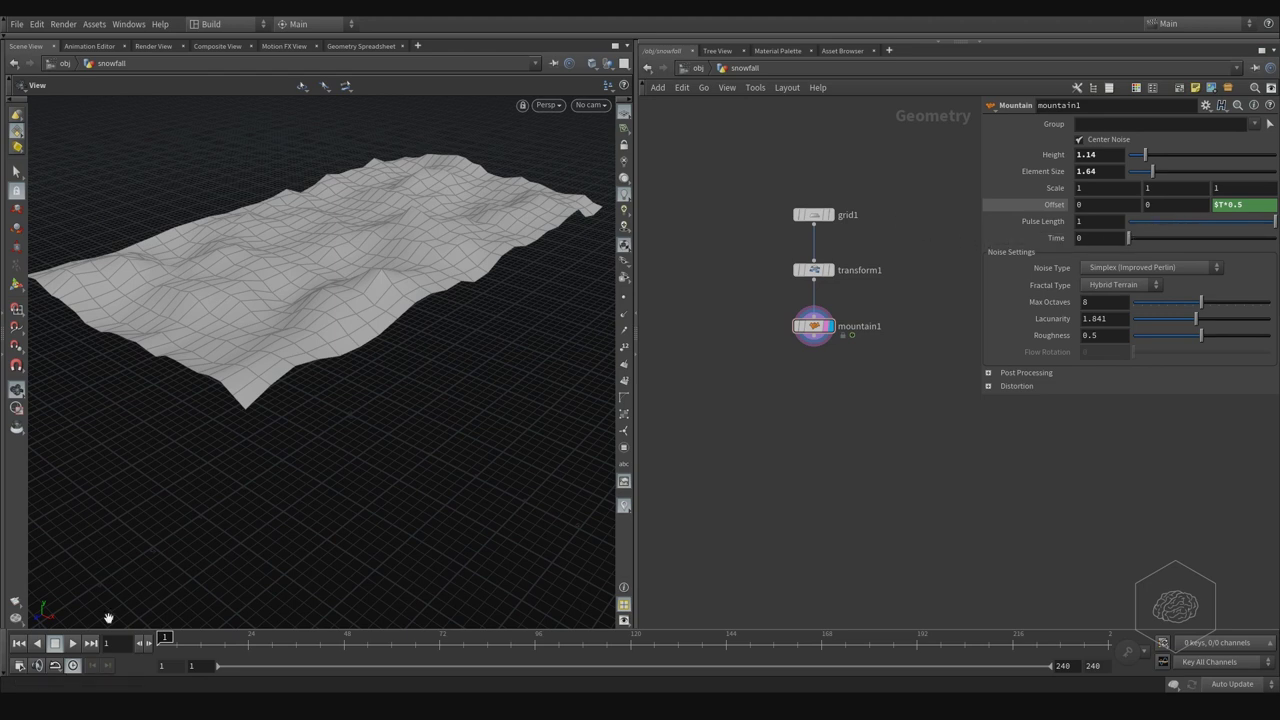
{"action": "left_click", "coordinate": [73, 644]}
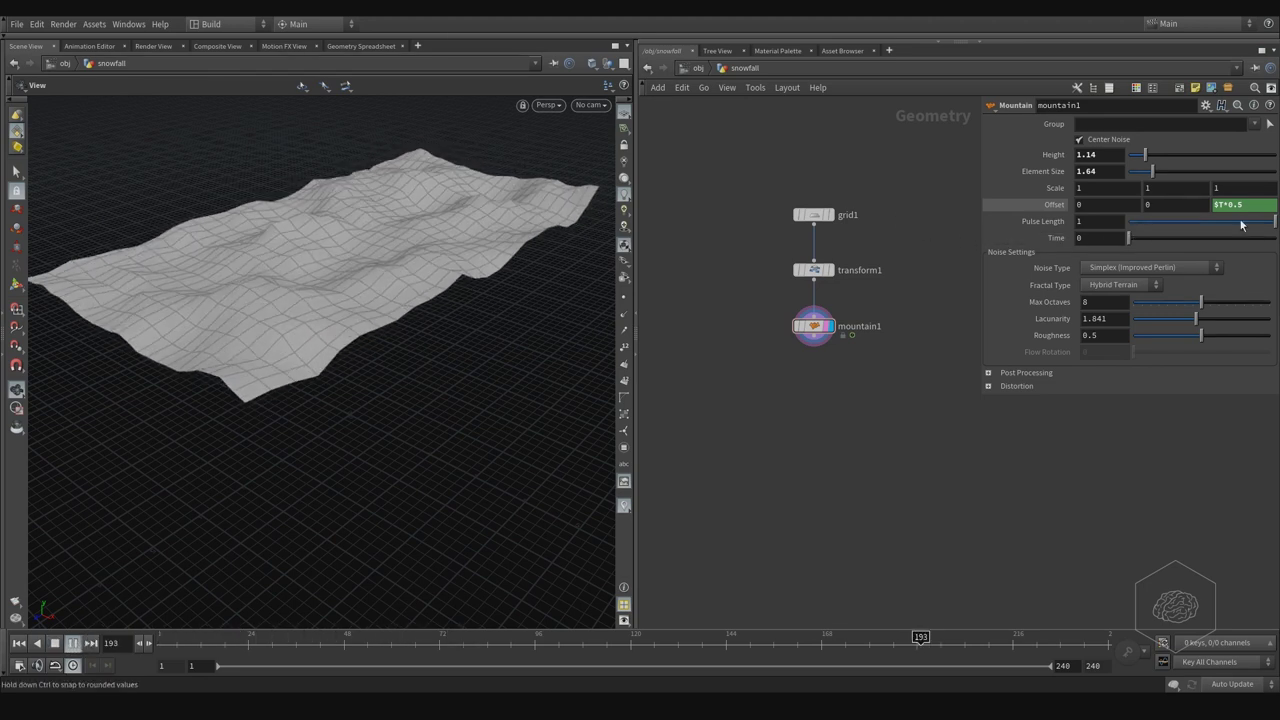
Change the Mountain node's Z Offset expression to $T*2 for faster noise movement.
{"action": "left_click", "coordinate": [1241, 206]}
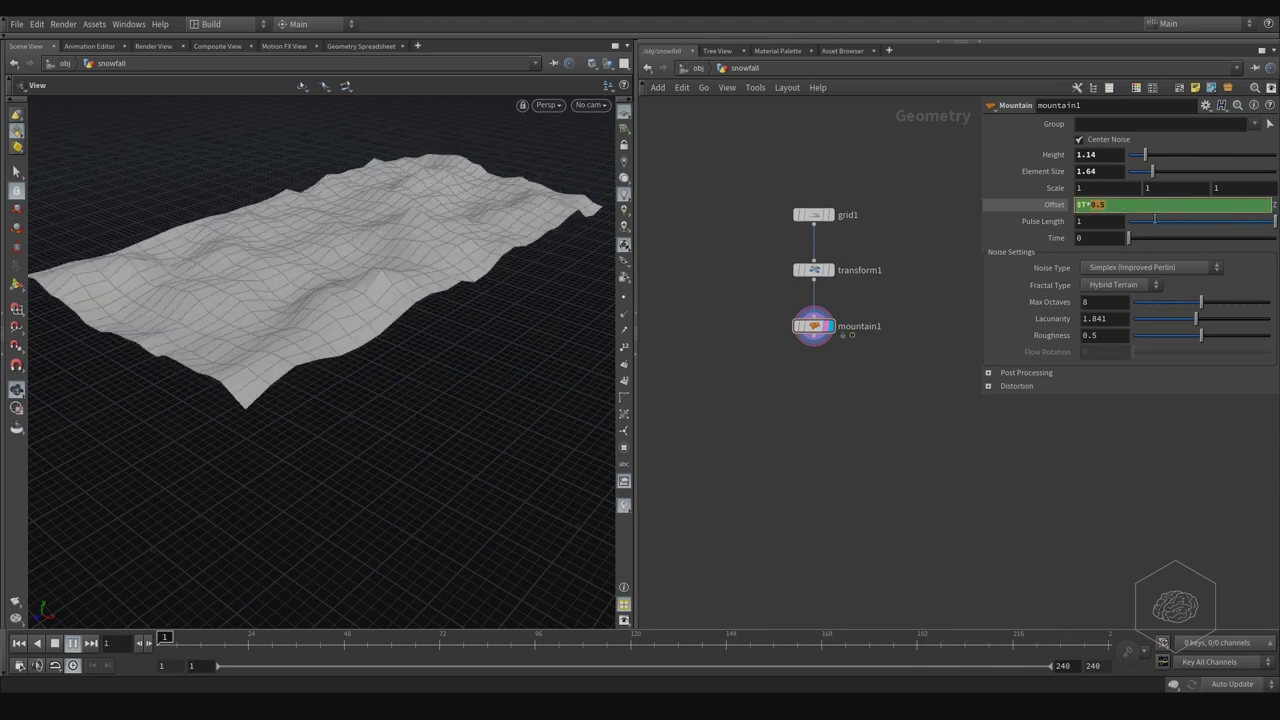
{"action": "type", "text": "2"}
{"action": "key", "text": "Return"}
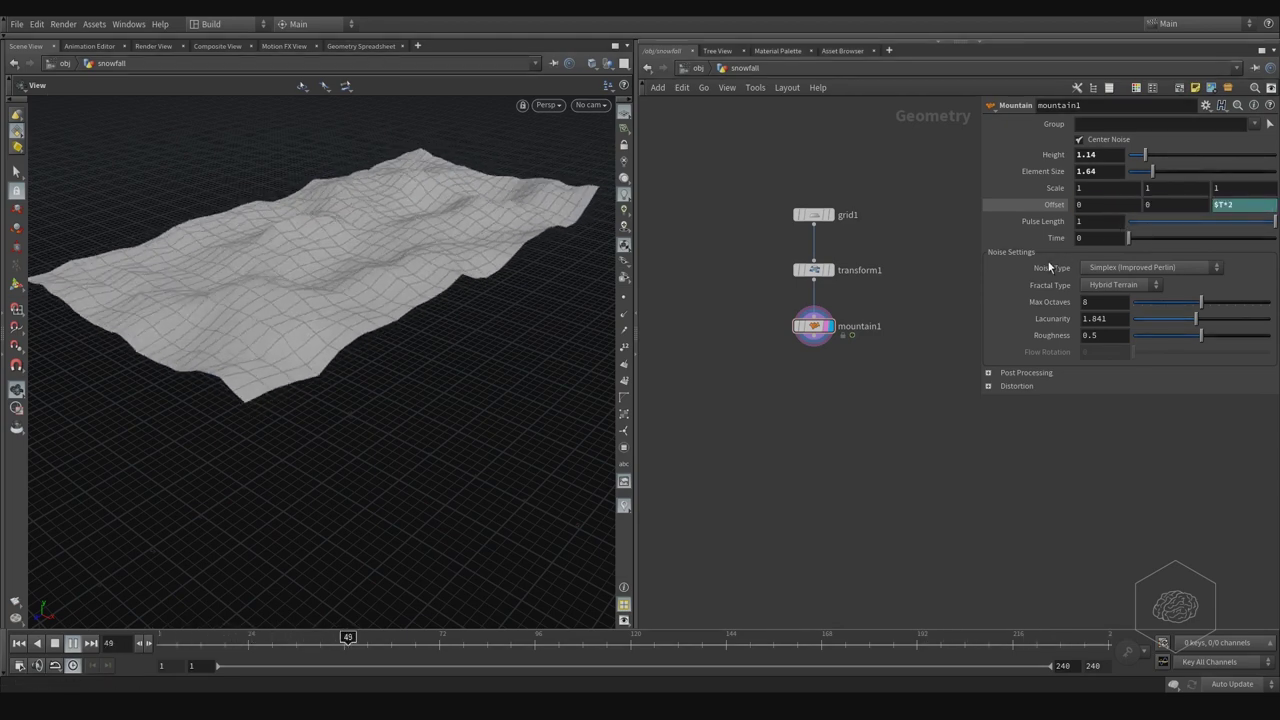
Set the Mountain node's Z Offset expression to $T*1.5 and replay the animation from frame 1.
{"action": "left_click", "coordinate": [1236, 206]}
{"action": "key", "text": "BackSpace"}
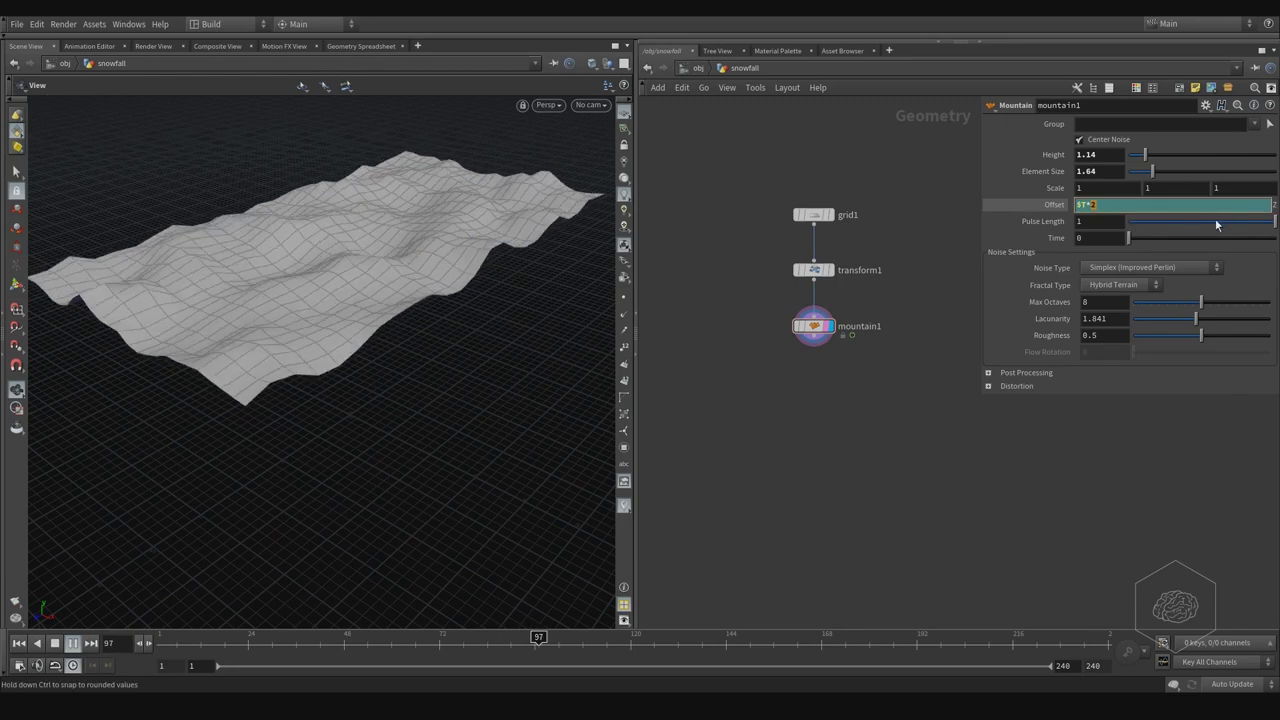
{"action": "type", "text": "1.5"}
{"action": "key", "text": "Return"}
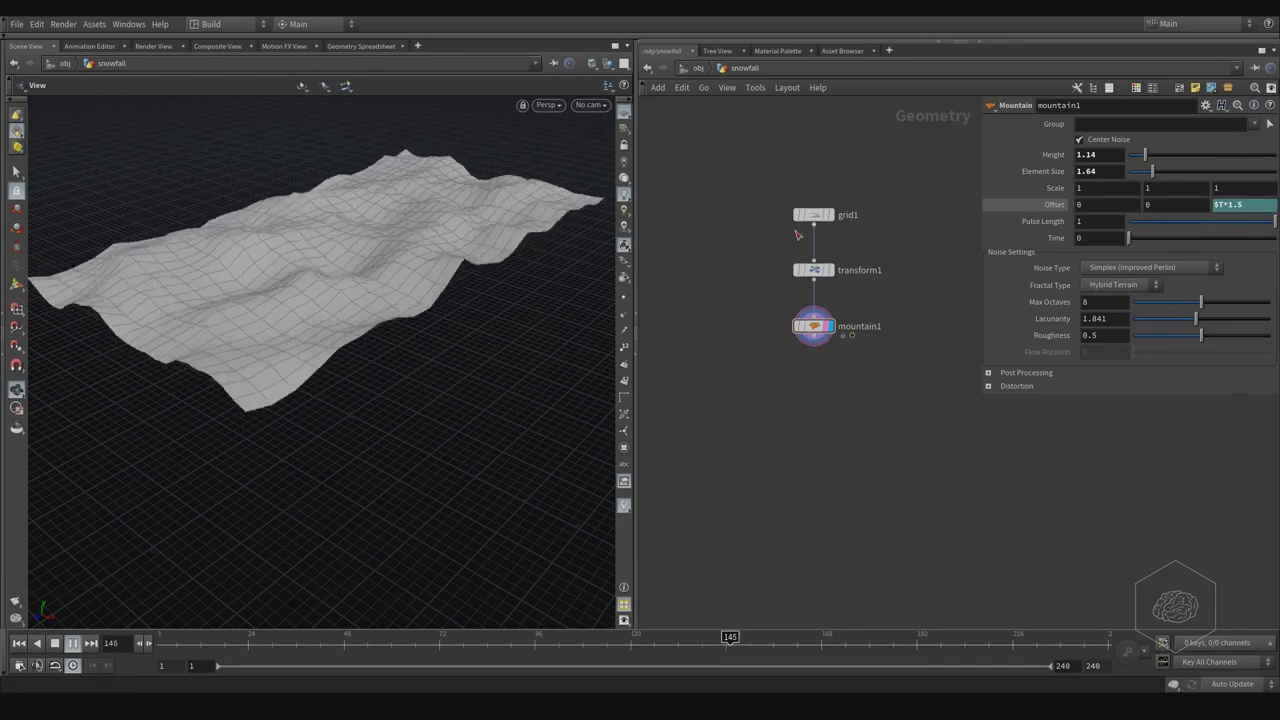
{"action": "left_click_drag", "start_coordinate": [204, 641], "coordinate": [154, 637]}
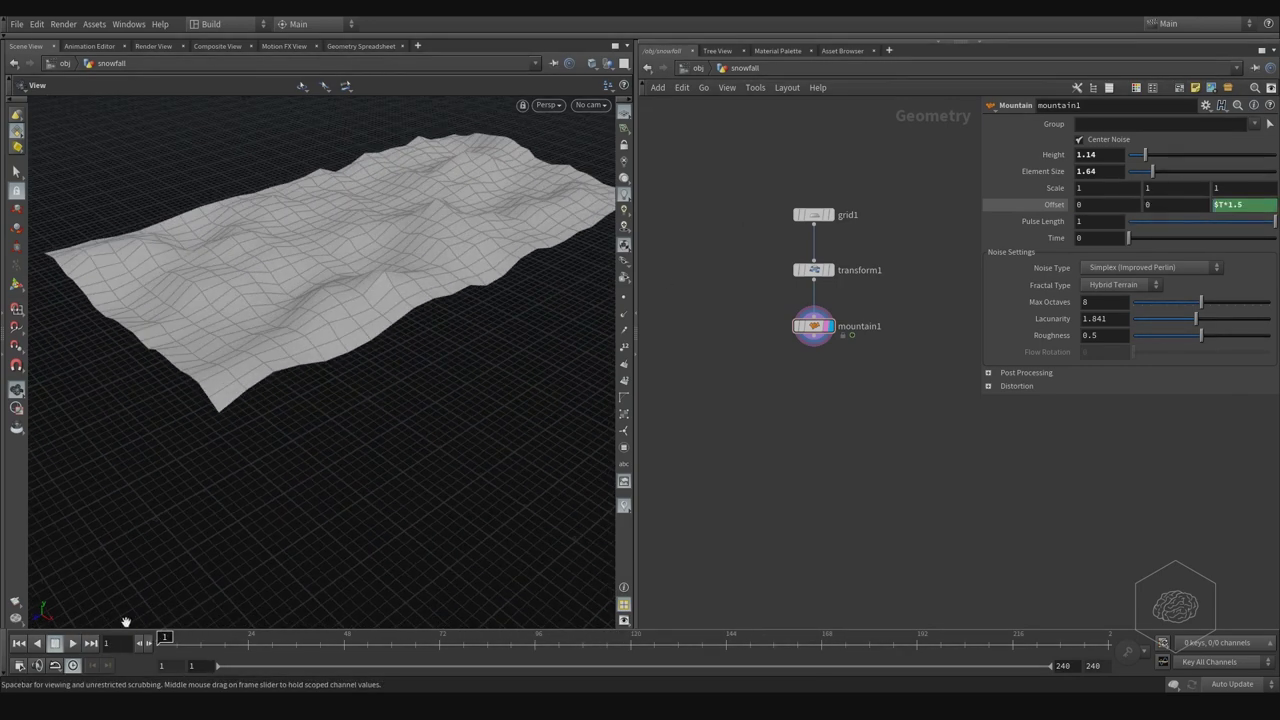
{"action": "left_click", "coordinate": [73, 648]}
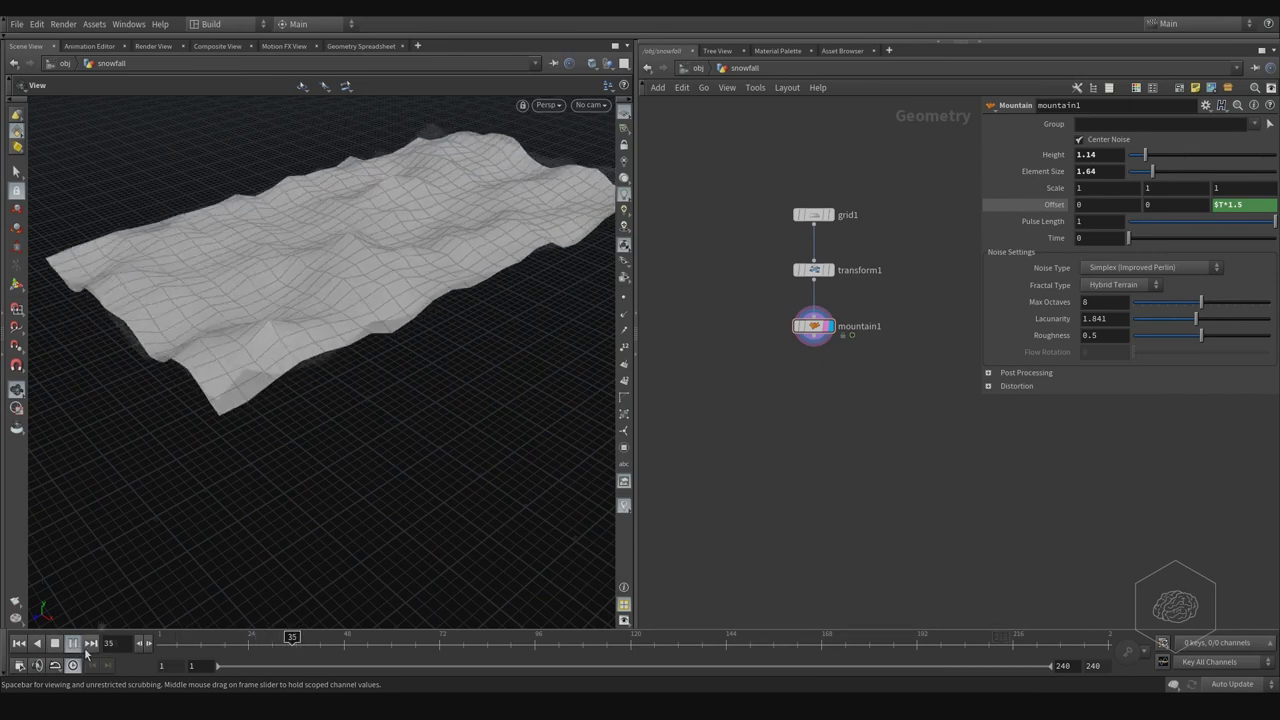
Set the Mountain node's Time to 0.75, and replace its animated Z Offset with a static value of 0.
{"action": "left_click", "coordinate": [1237, 241]}
{"action": "left_click", "coordinate": [1226, 211]}
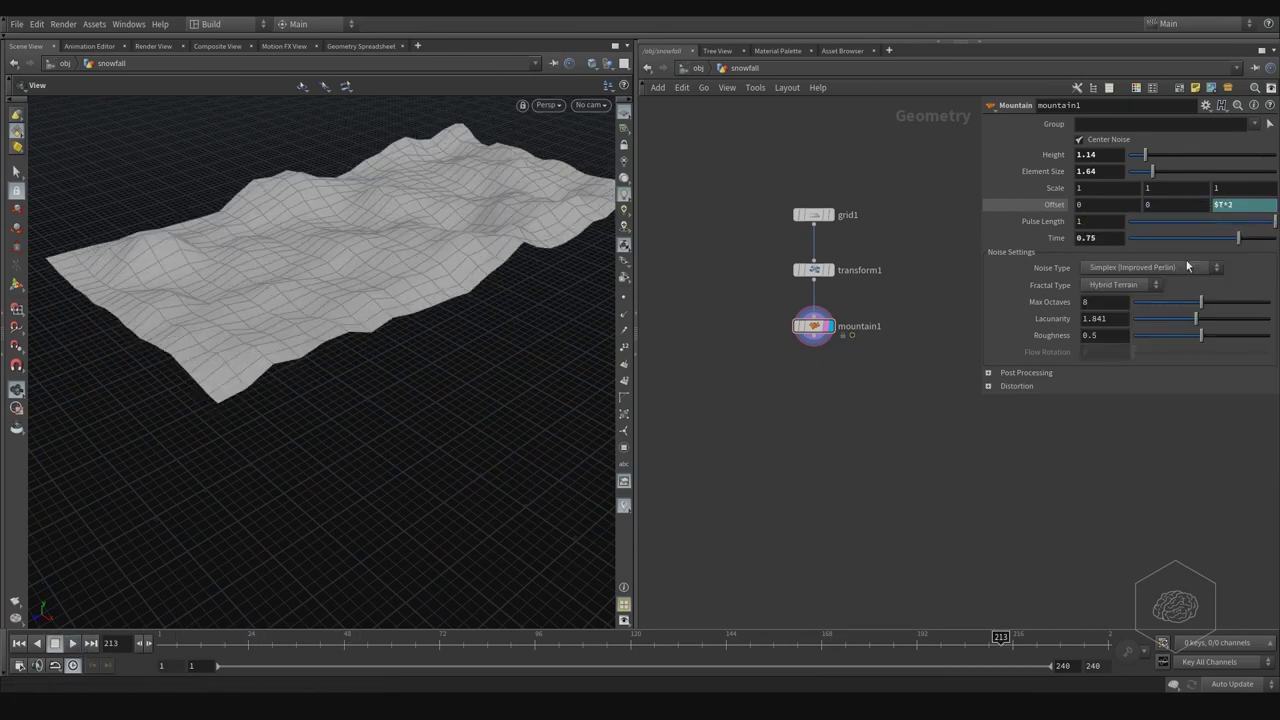
{"action": "right_click", "coordinate": [1238, 206]}
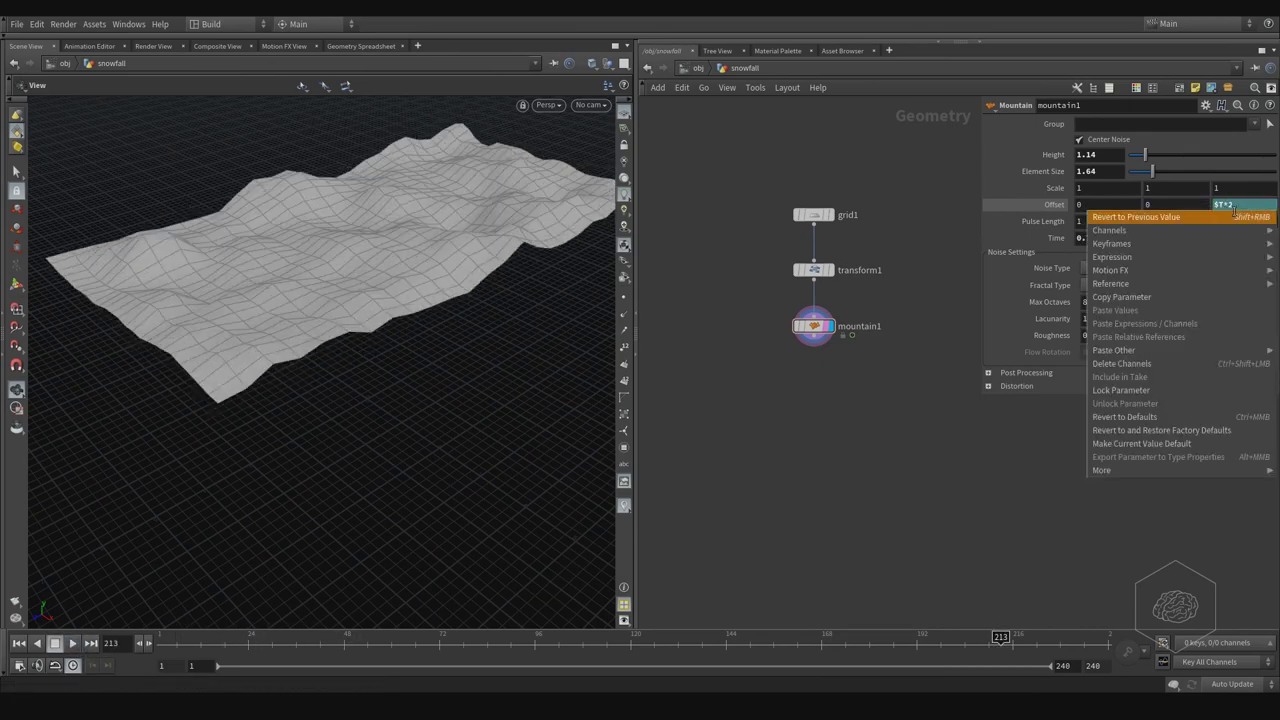
{"action": "left_click", "coordinate": [1150, 364]}
{"action": "left_click", "coordinate": [1220, 208]}
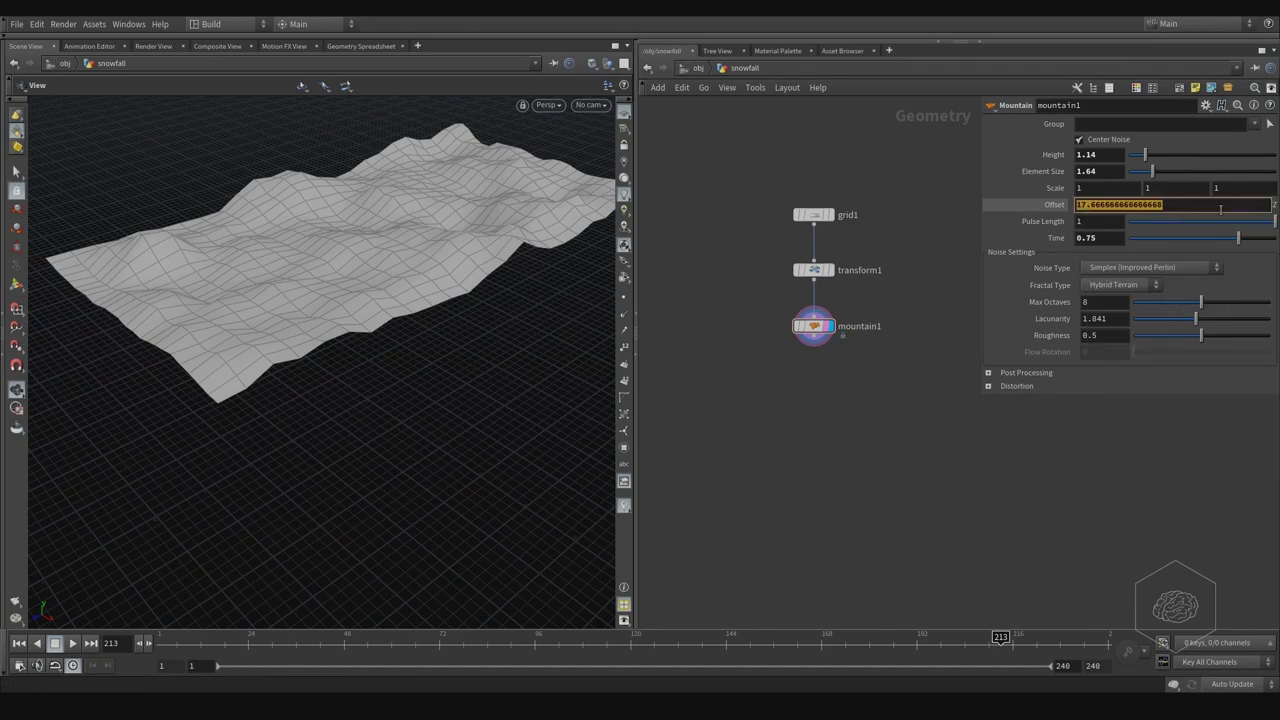
{"action": "type", "text": "0"}
{"action": "key", "text": "Return"}
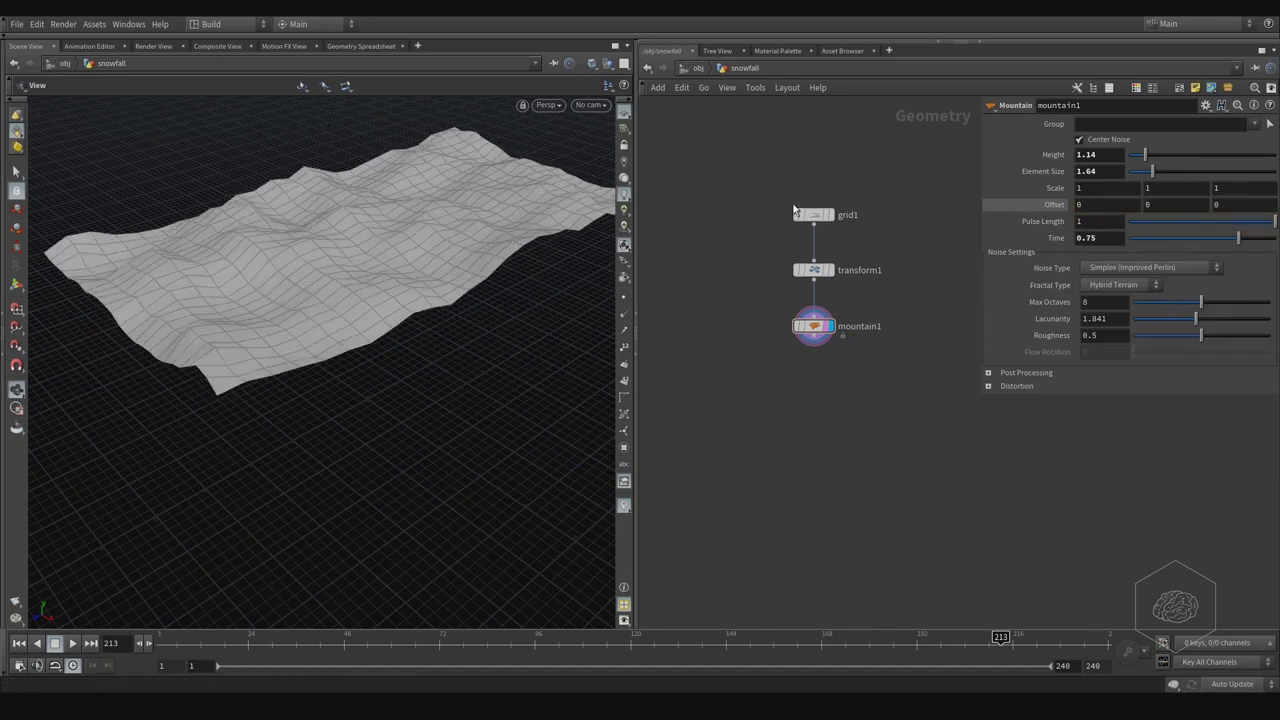
Examine the deformed grid from low, underside and high viewing angles.
{"action": "left_click_drag", "start_coordinate": [307, 299], "coordinate": [397, 304]}
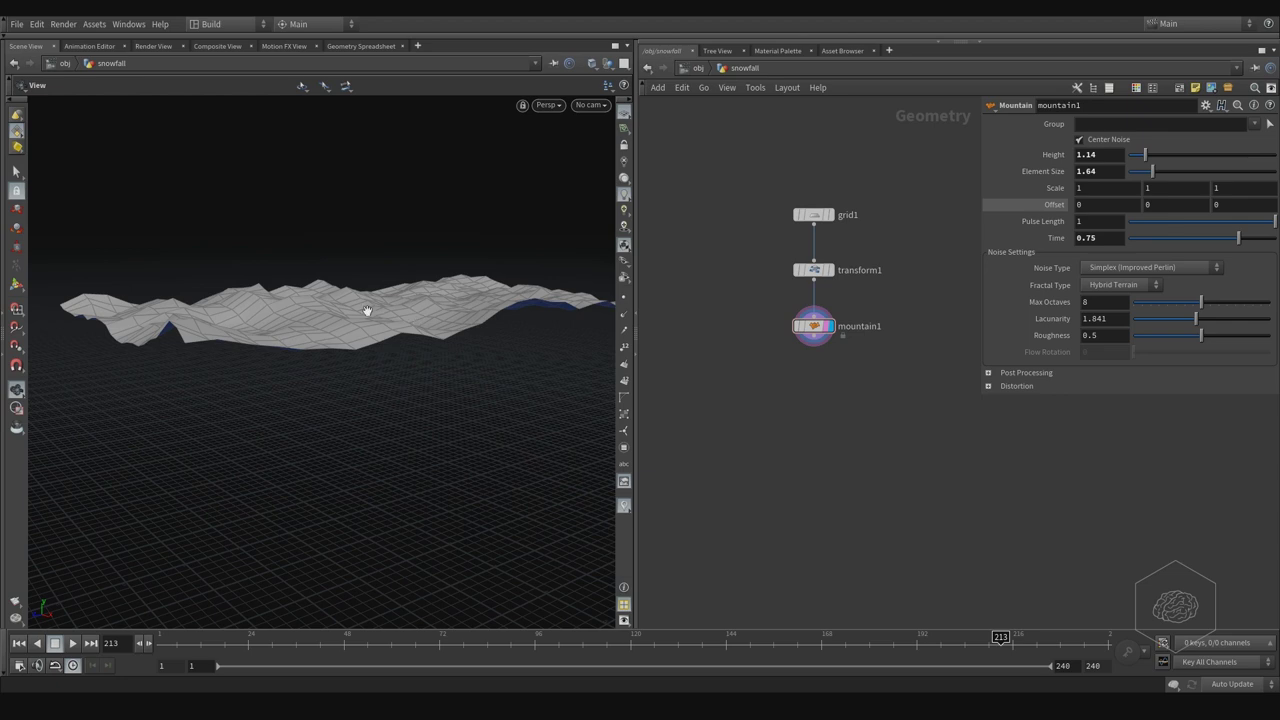
{"action": "mouse_move", "coordinate": [437, 318]}
{"action": "left_mouse_down"}
{"action": "mouse_move", "coordinate": [436, 330]}
{"action": "mouse_move", "coordinate": [451, 323]}
{"action": "left_mouse_up"}
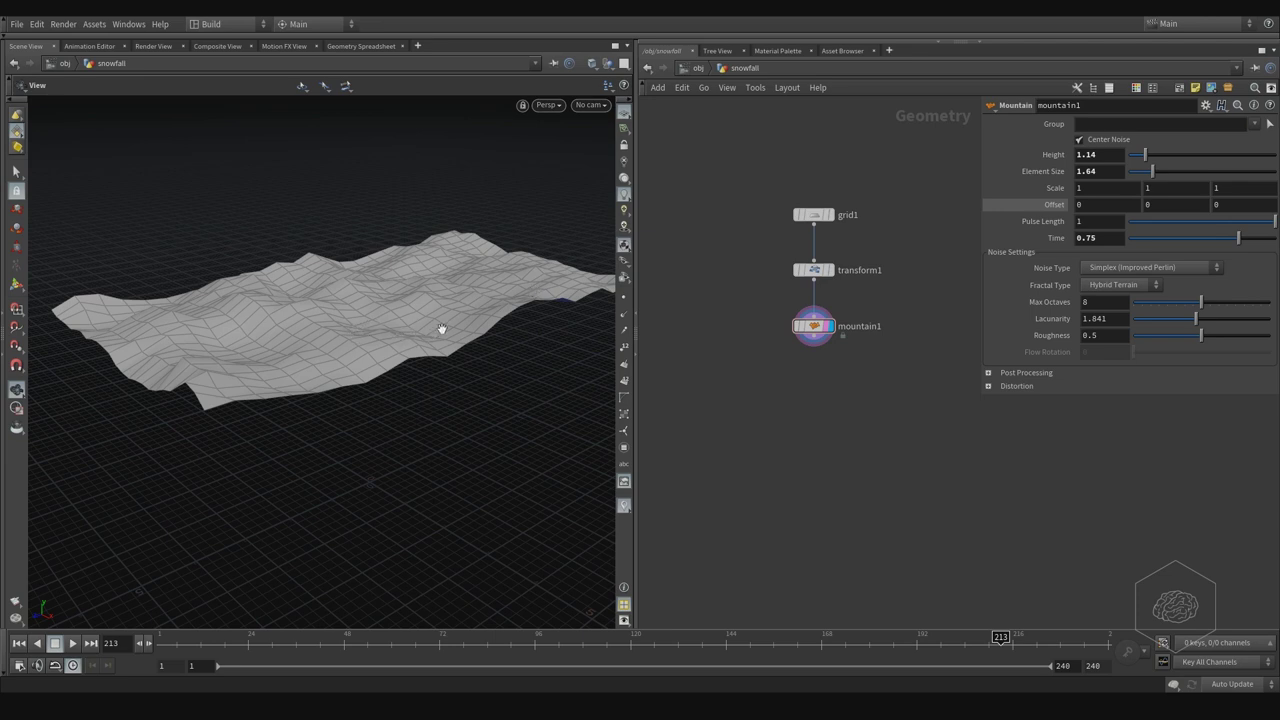
{"action": "left_click_drag", "start_coordinate": [443, 329], "coordinate": [401, 155]}
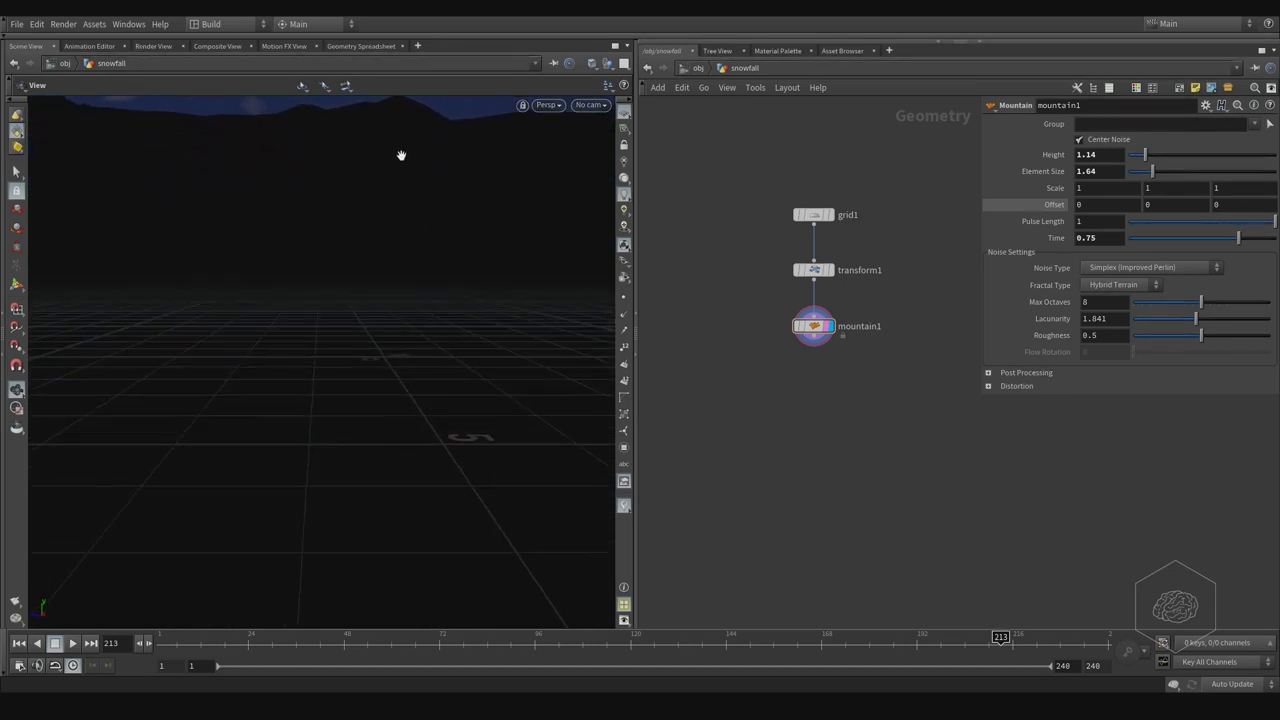
{"action": "left_click_drag", "start_coordinate": [394, 284], "coordinate": [349, 313]}
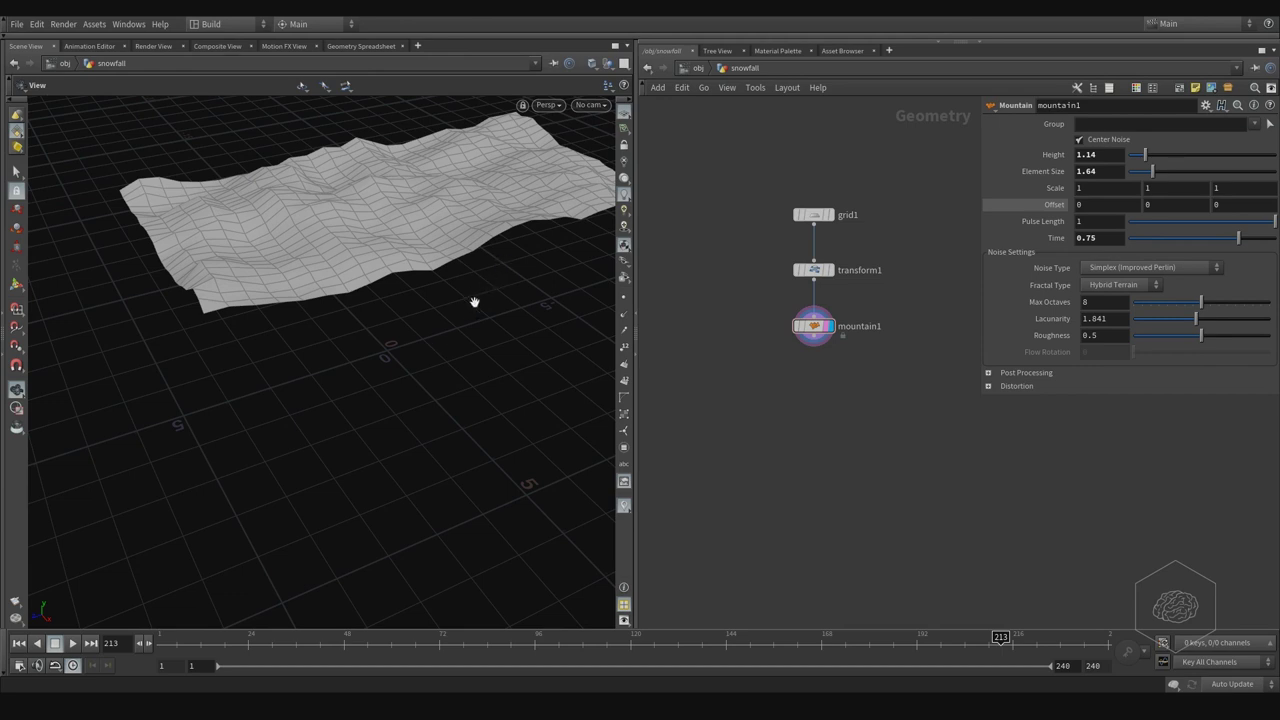
{"action": "left_click_drag", "start_coordinate": [517, 257], "coordinate": [440, 272]}
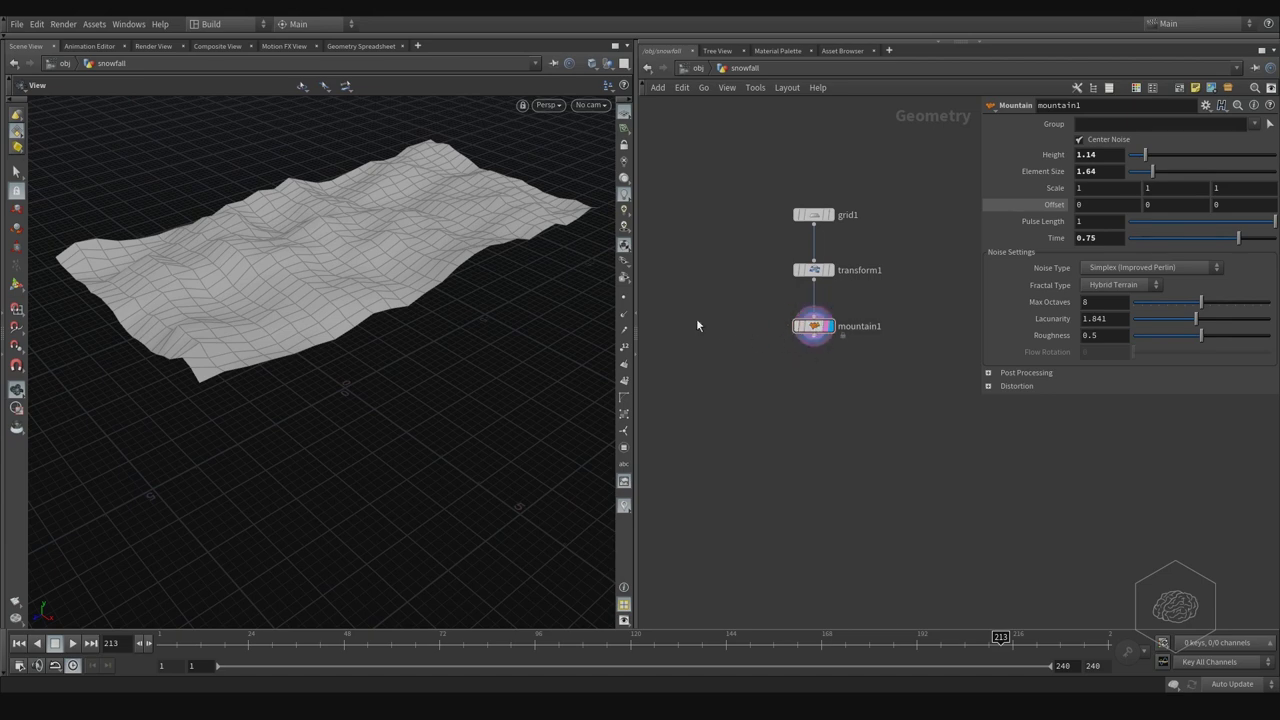
Add a Null node below mountain1 and connect mountain1's output to its input.
{"action": "left_click_drag", "start_coordinate": [479, 294], "coordinate": [419, 307]}
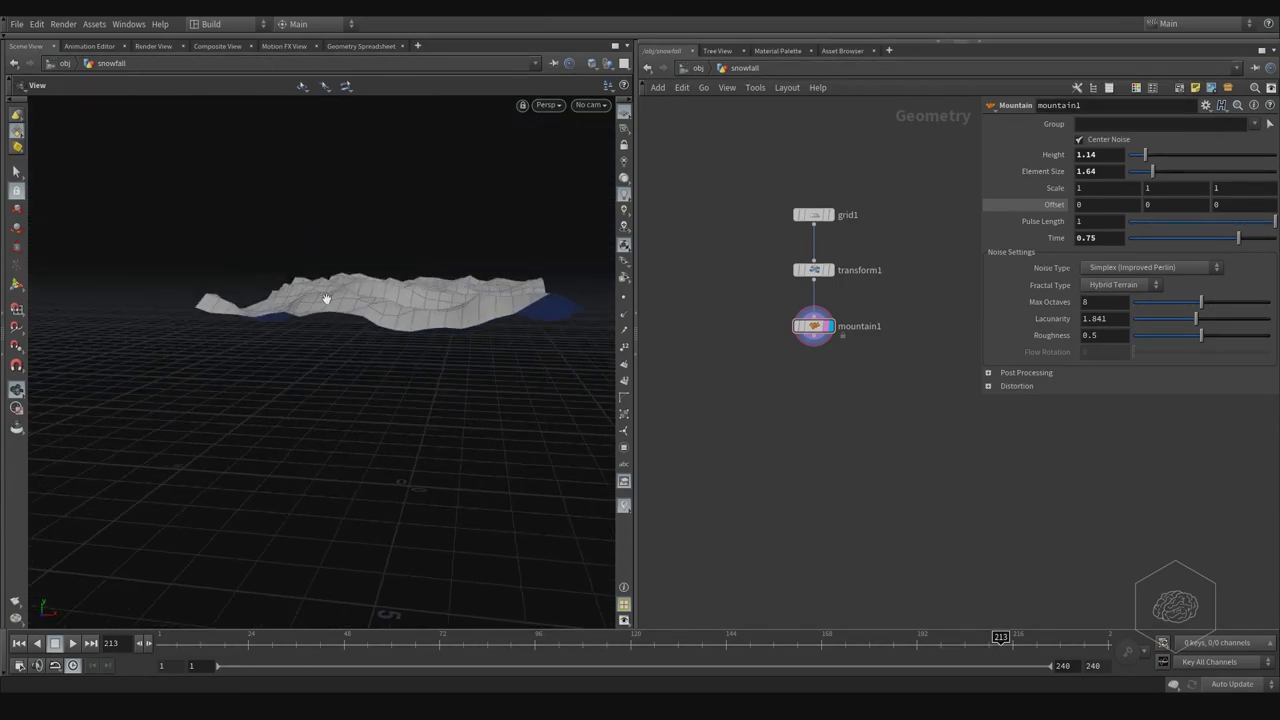
{"action": "right_click_drag", "start_coordinate": [355, 256], "coordinate": [459, 283]}
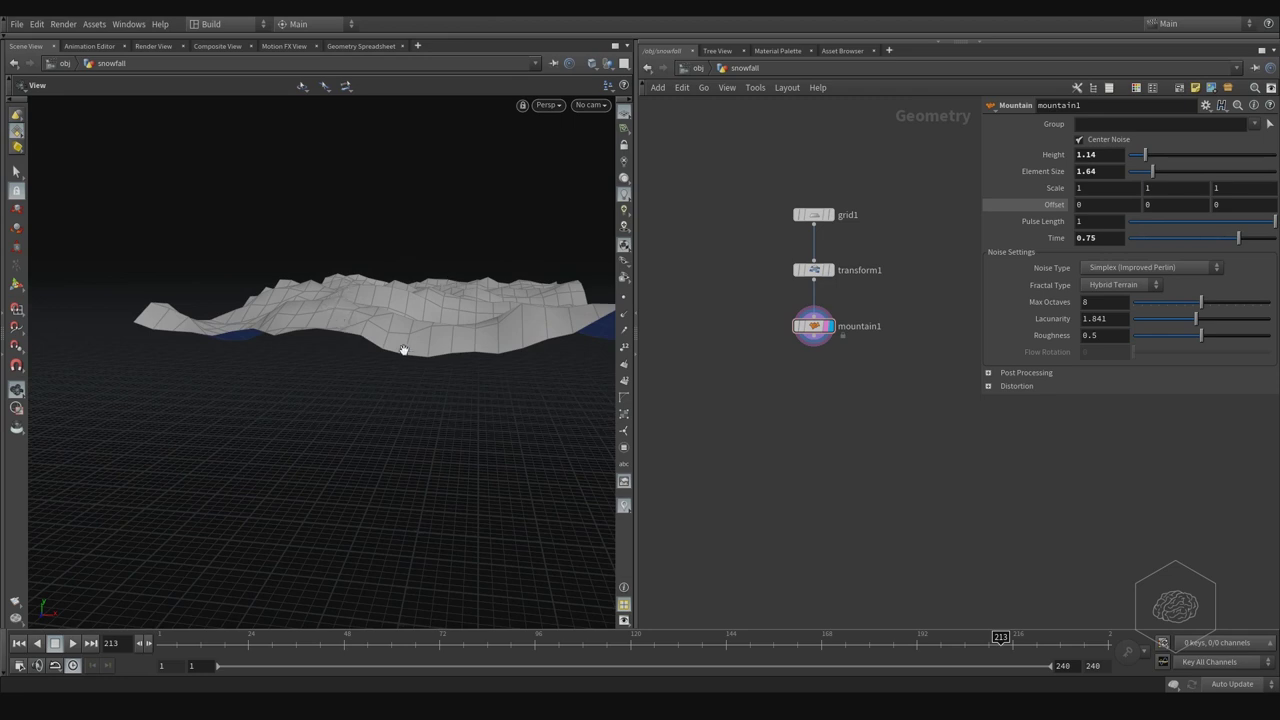
{"action": "left_click_drag", "start_coordinate": [499, 323], "coordinate": [423, 340]}
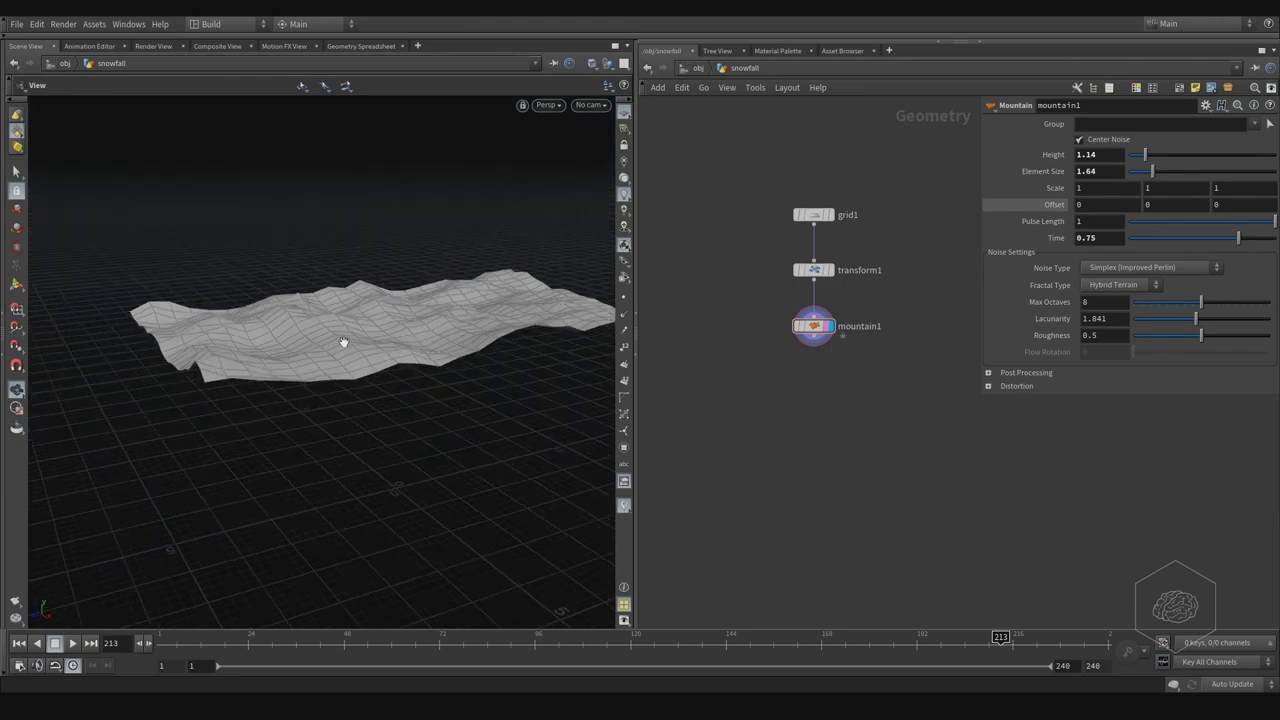
{"action": "left_click_drag", "start_coordinate": [406, 354], "coordinate": [421, 306]}
{"action": "key", "text": "Tab"}
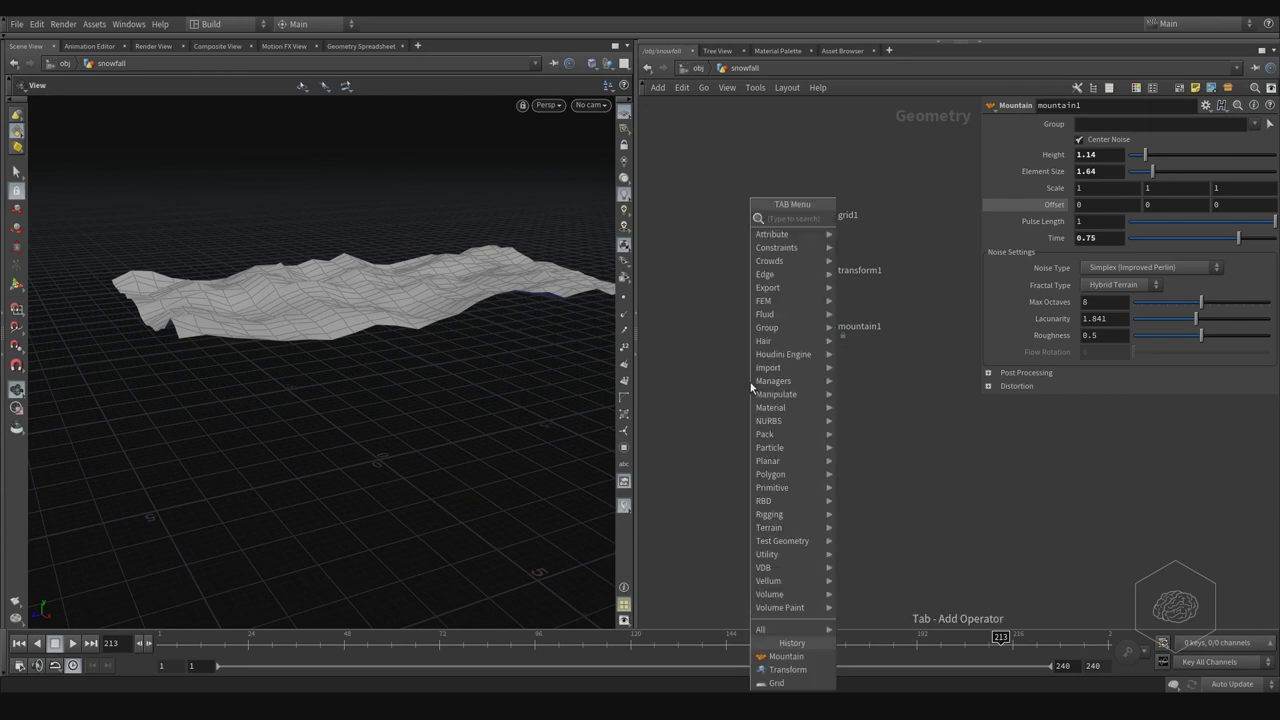
{"action": "type", "text": "null"}
{"action": "key", "text": "Return"}
{"action": "left_click", "coordinate": [750, 382]}
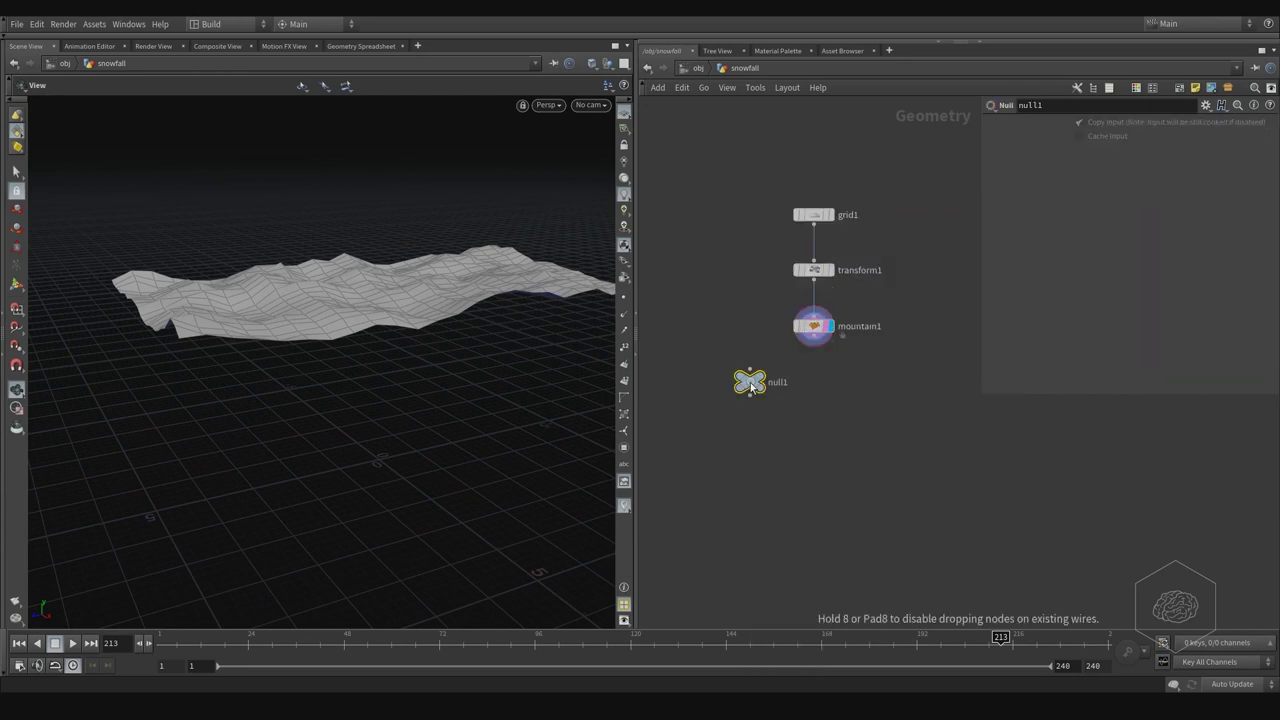
{"action": "left_click", "coordinate": [750, 369]}
{"action": "left_click", "coordinate": [814, 337]}
Rename the new Null node to OUT_Source_Pop.
{"action": "left_click", "coordinate": [786, 383]}
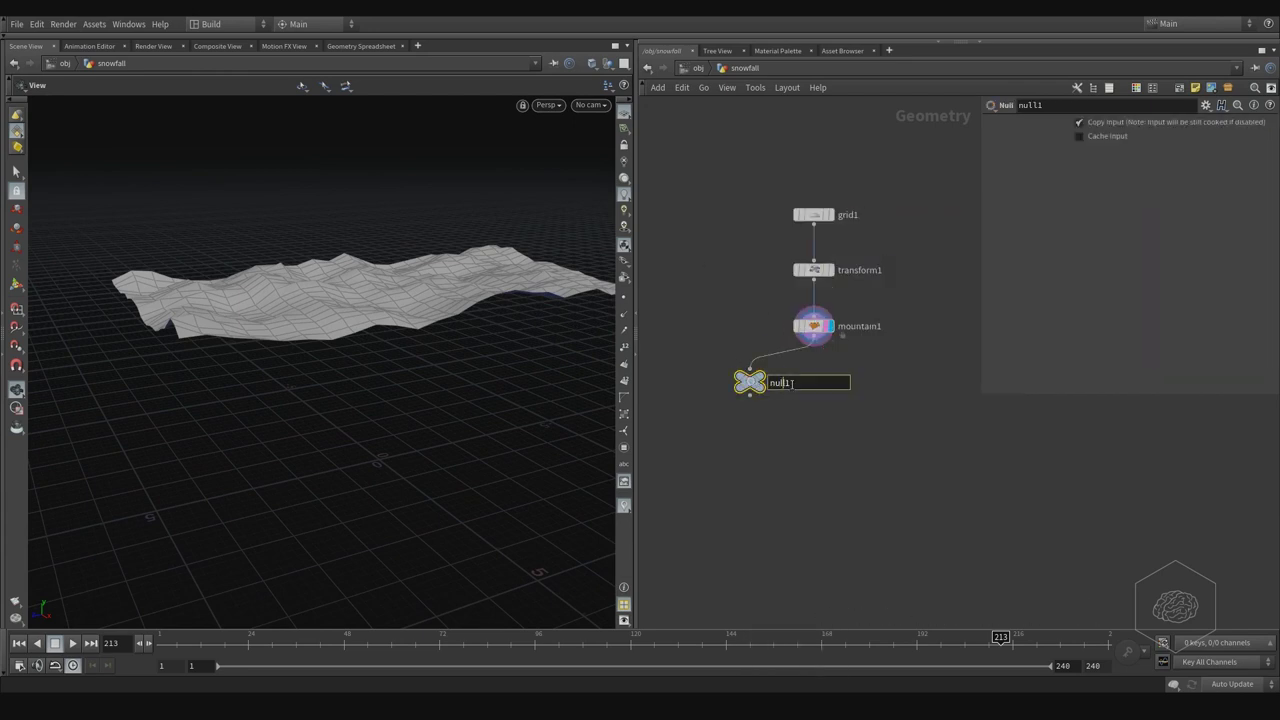
{"action": "mouse_move", "coordinate": [756, 375]}
{"action": "type", "text": "OUT"}
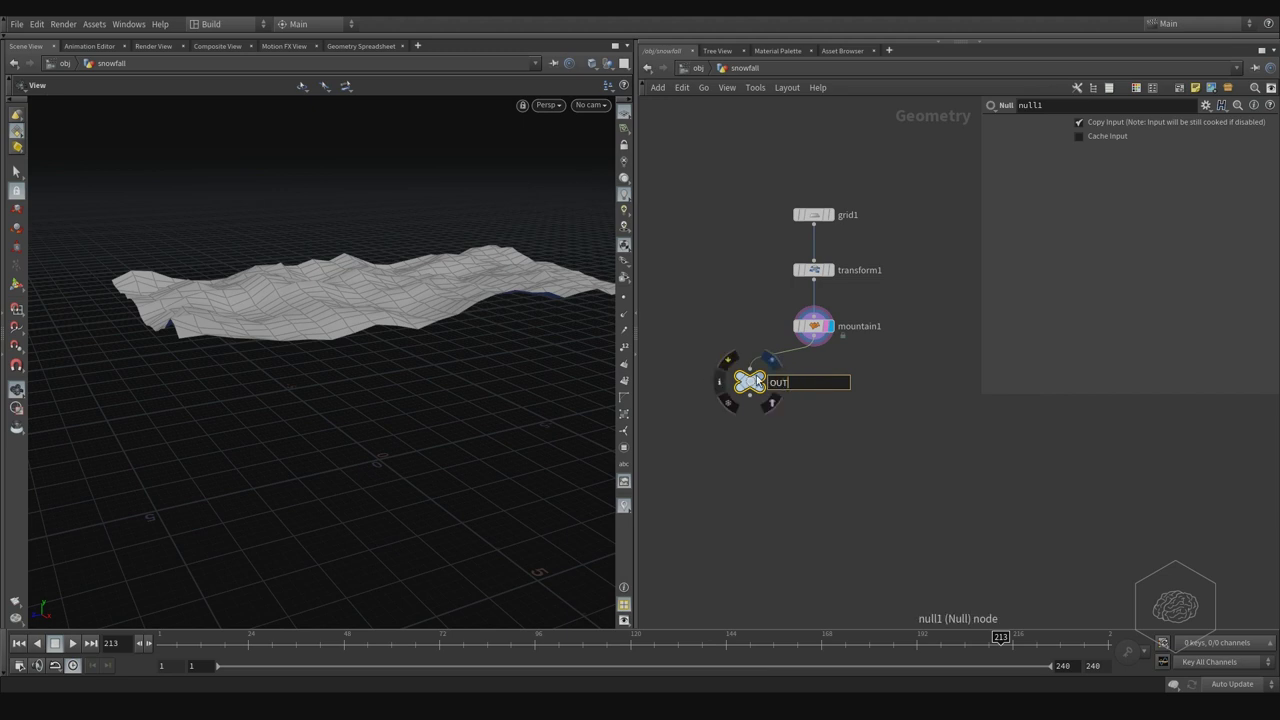
{"action": "type", "text": "_Source_Pop"}
{"action": "key", "text": "Return"}
Align the OUT_Source_Pop null directly beneath mountain1 and make it the displayed node.
{"action": "left_click_drag", "start_coordinate": [760, 385], "coordinate": [821, 391]}
{"action": "left_click", "coordinate": [826, 380]}
{"action": "left_click", "coordinate": [827, 327]}
Add a POP Network beneath OUT_Source_Pop and wire the null into its first input.
{"action": "middle_click_drag", "start_coordinate": [920, 410], "coordinate": [815, 323]}
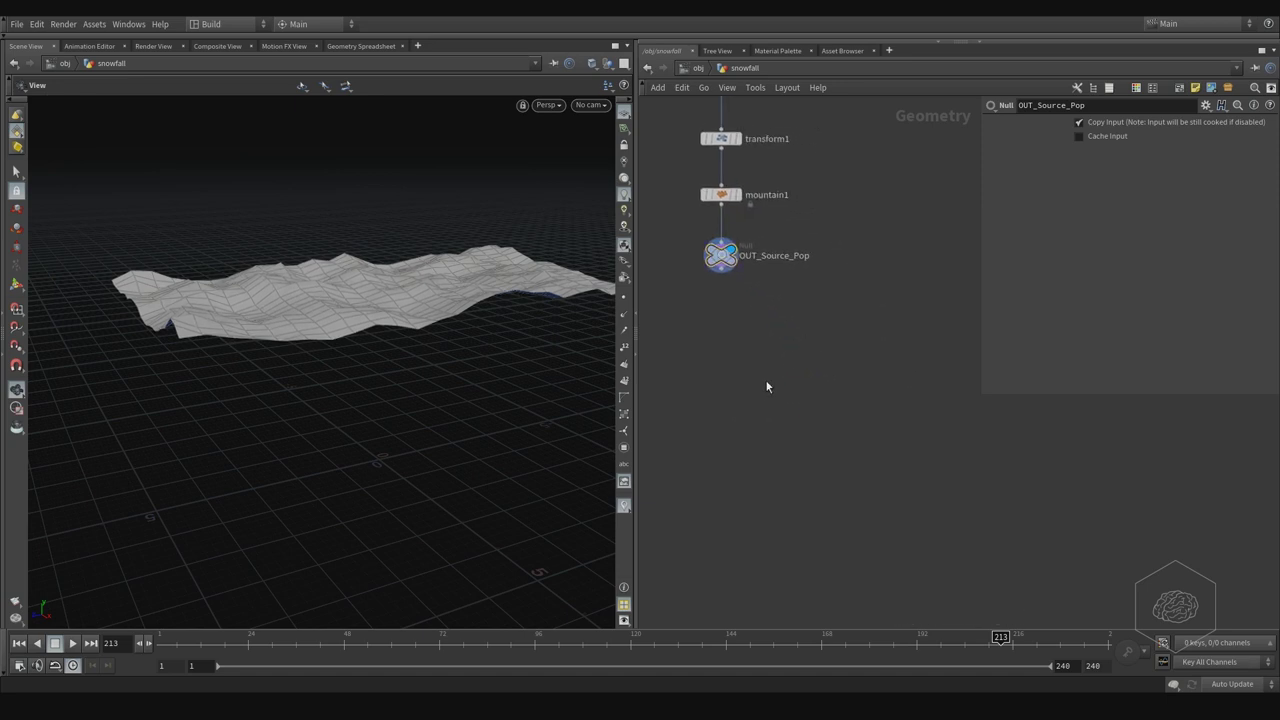
{"action": "key", "text": "Tab"}
{"action": "type", "text": "pop"}
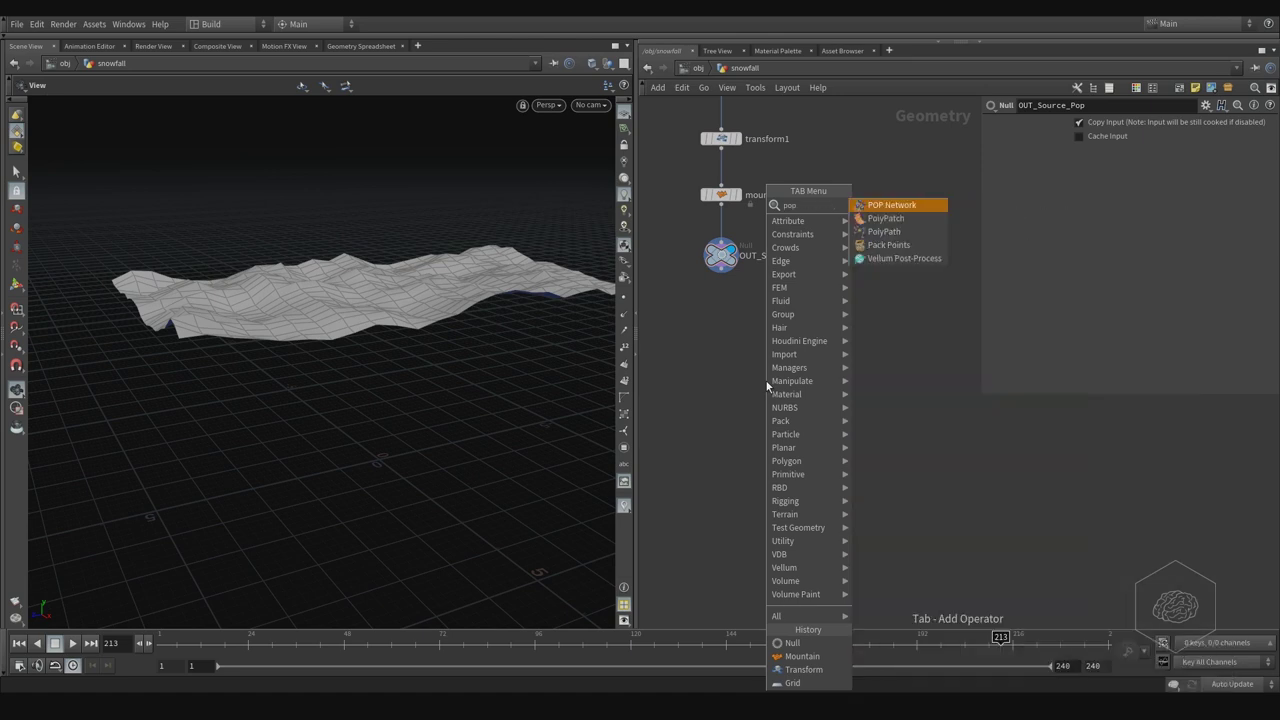
{"action": "key", "text": "Return"}
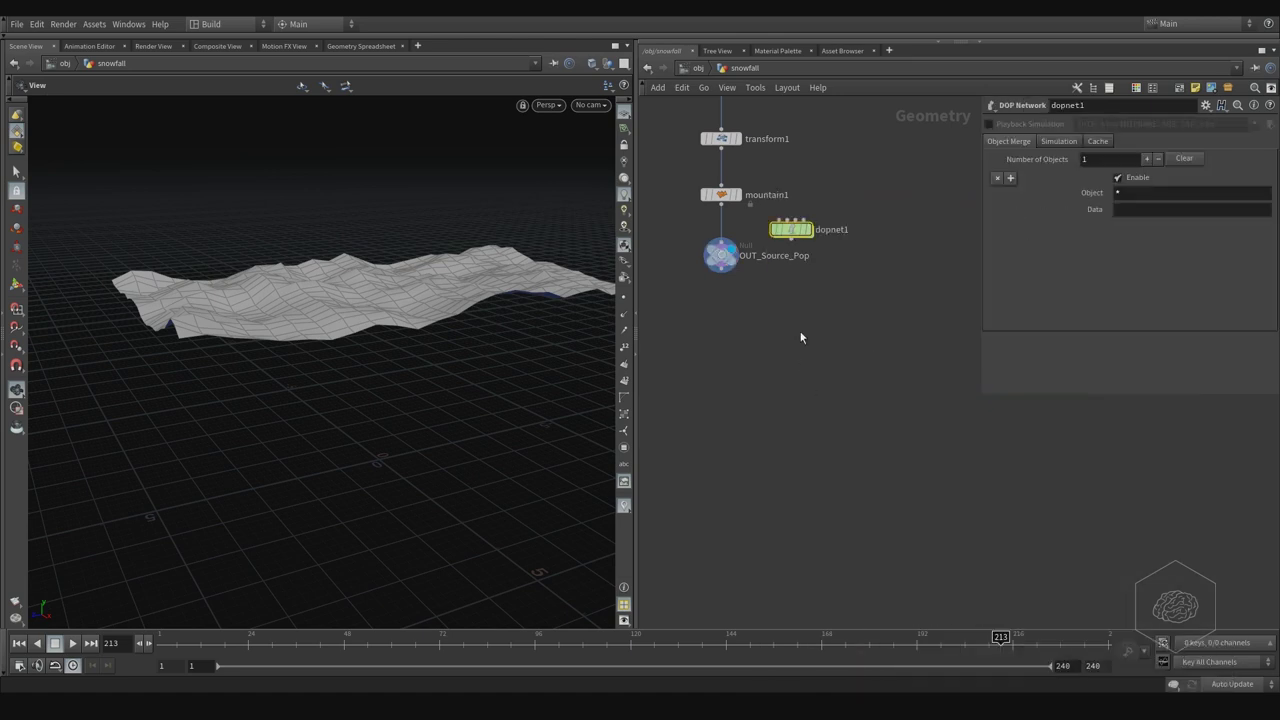
{"action": "left_click", "coordinate": [755, 394]}
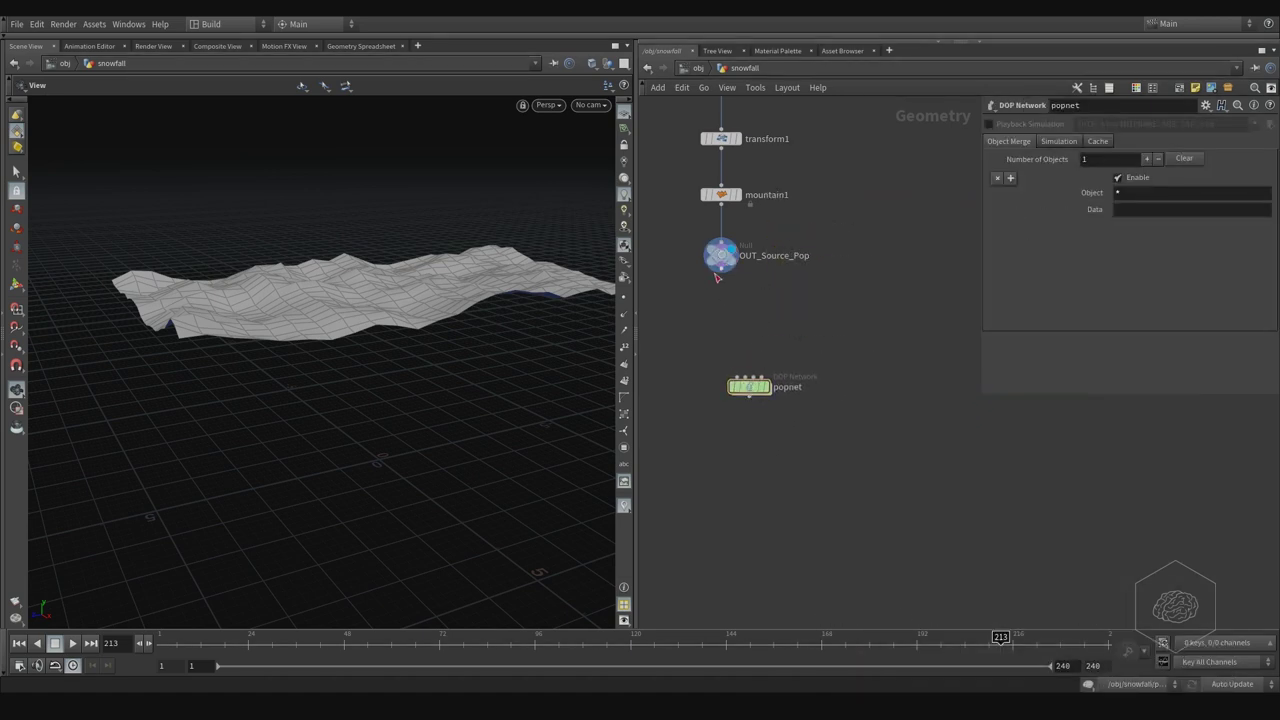
{"action": "left_click", "coordinate": [720, 271]}
{"action": "left_click", "coordinate": [737, 377]}
{"action": "left_click_drag", "start_coordinate": [754, 391], "coordinate": [716, 375]}
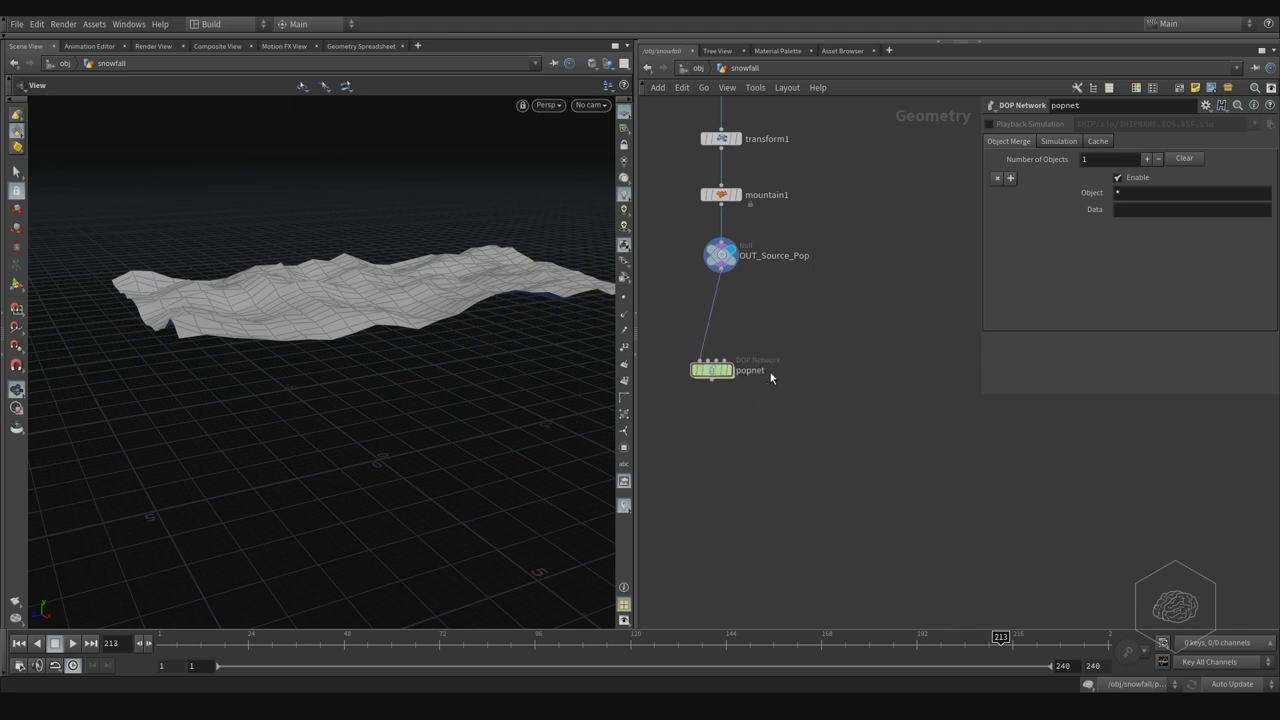
{"action": "left_click_drag", "start_coordinate": [731, 378], "coordinate": [748, 370]}
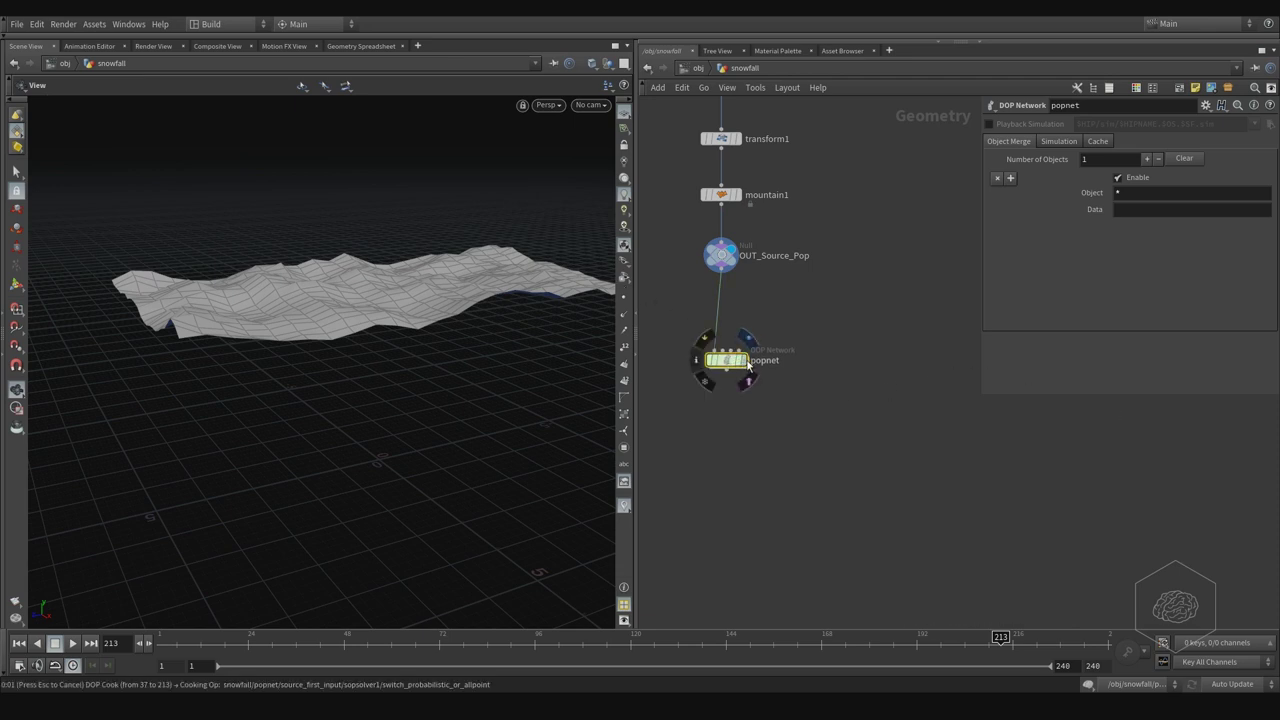
Enter the popnet network and return the playback to frame 1 to view the source particles.
{"action": "double_click", "coordinate": [735, 362]}
{"action": "left_click", "coordinate": [283, 634]}
{"action": "left_click_drag", "start_coordinate": [283, 634], "coordinate": [165, 636]}
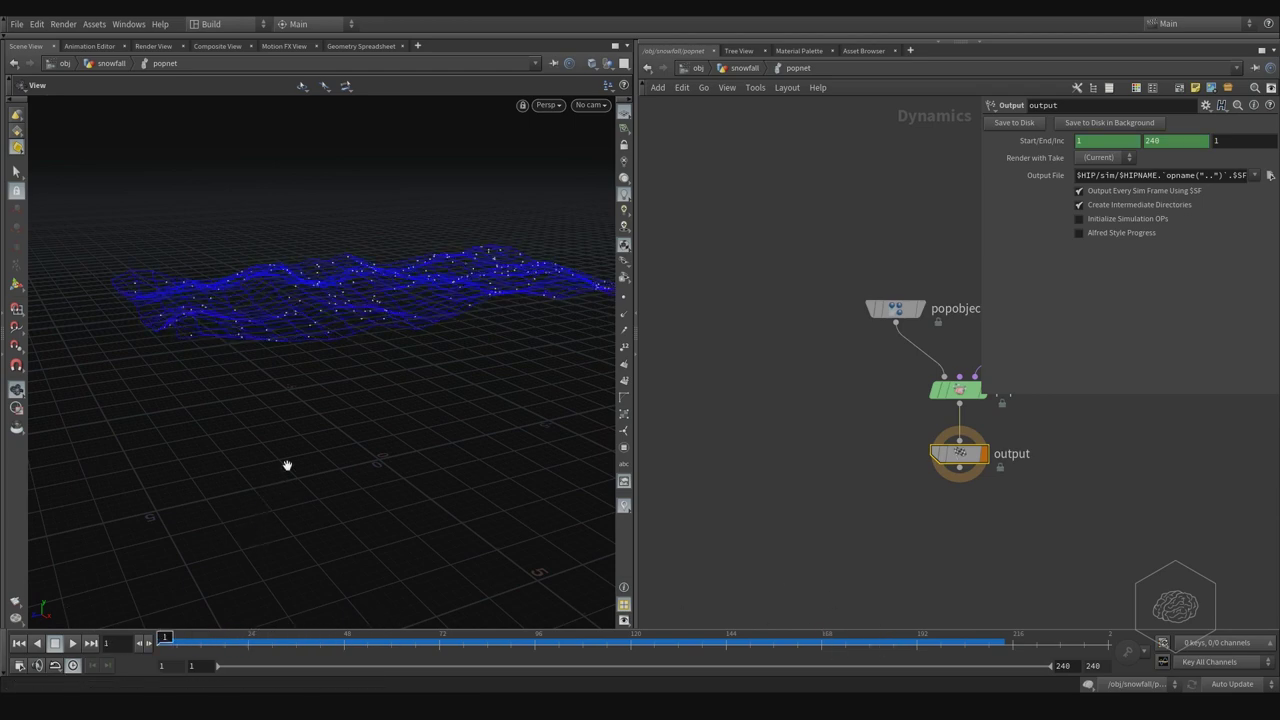
{"action": "left_click_drag", "start_coordinate": [300, 306], "coordinate": [380, 357]}
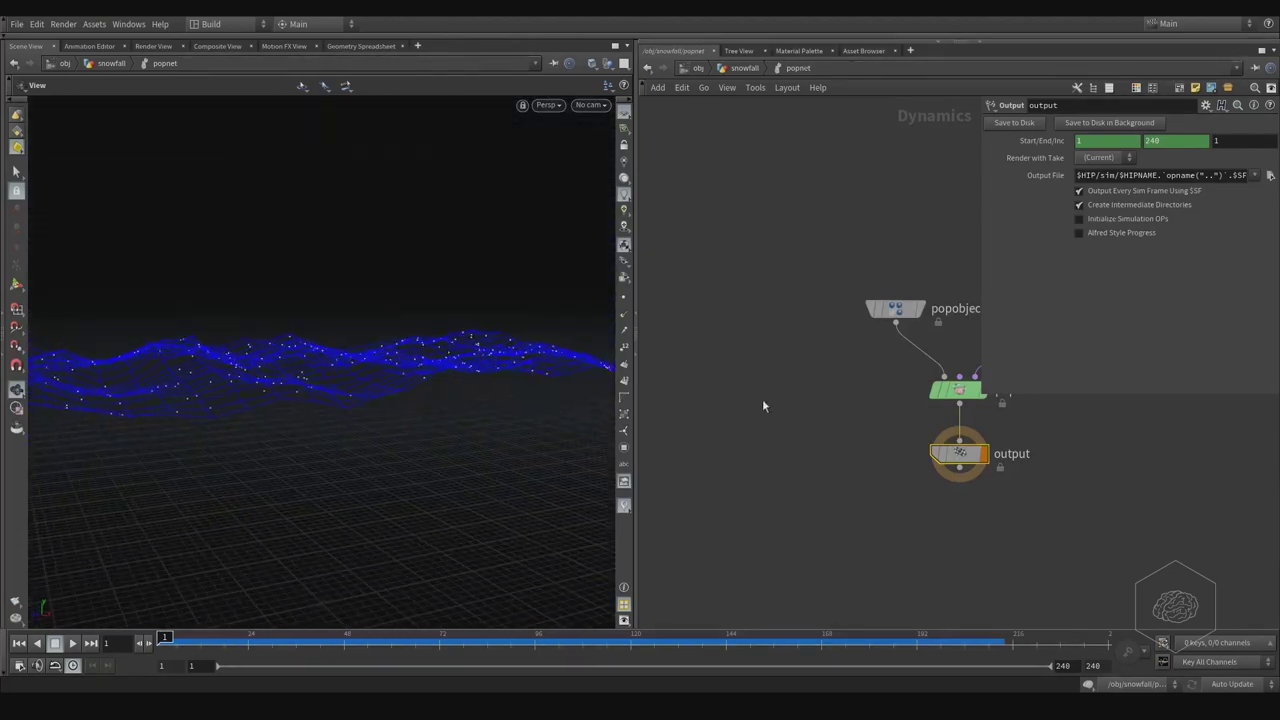
Lay out the popnet nodes and move the output node down, leaving room below popsolver.
{"action": "key", "text": "l"}
{"action": "left_click_drag", "start_coordinate": [812, 306], "coordinate": [833, 146]}
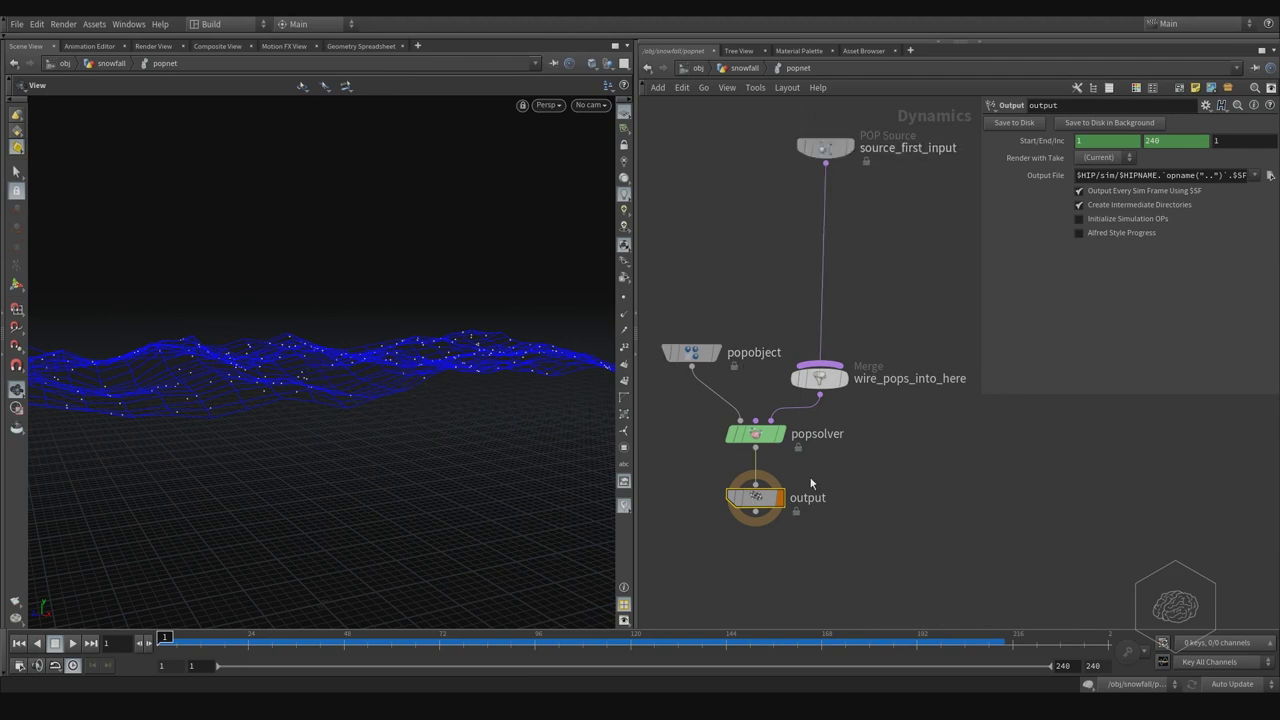
{"action": "middle_click_drag", "start_coordinate": [811, 484], "coordinate": [911, 412]}
{"action": "left_click_drag", "start_coordinate": [855, 427], "coordinate": [860, 558]}
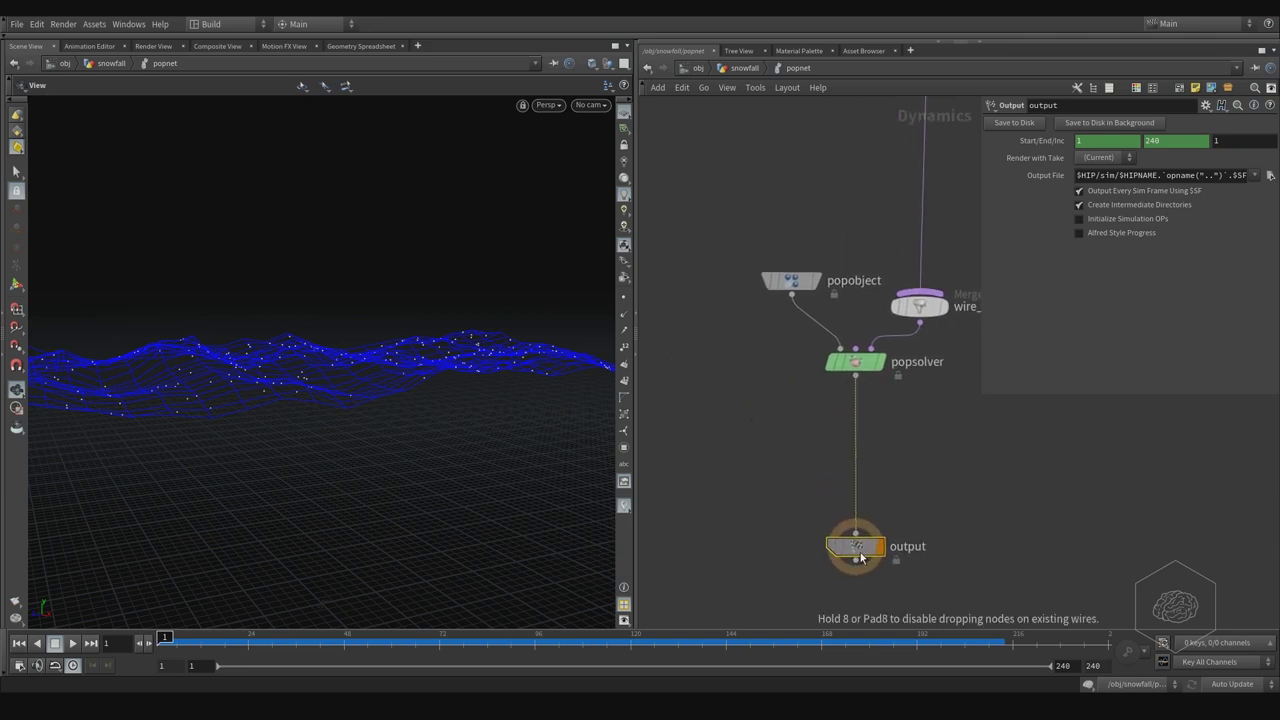
Add a Merge node and a Ground Plane node near popsolver in the popnet network.
{"action": "key", "text": "Tab"}
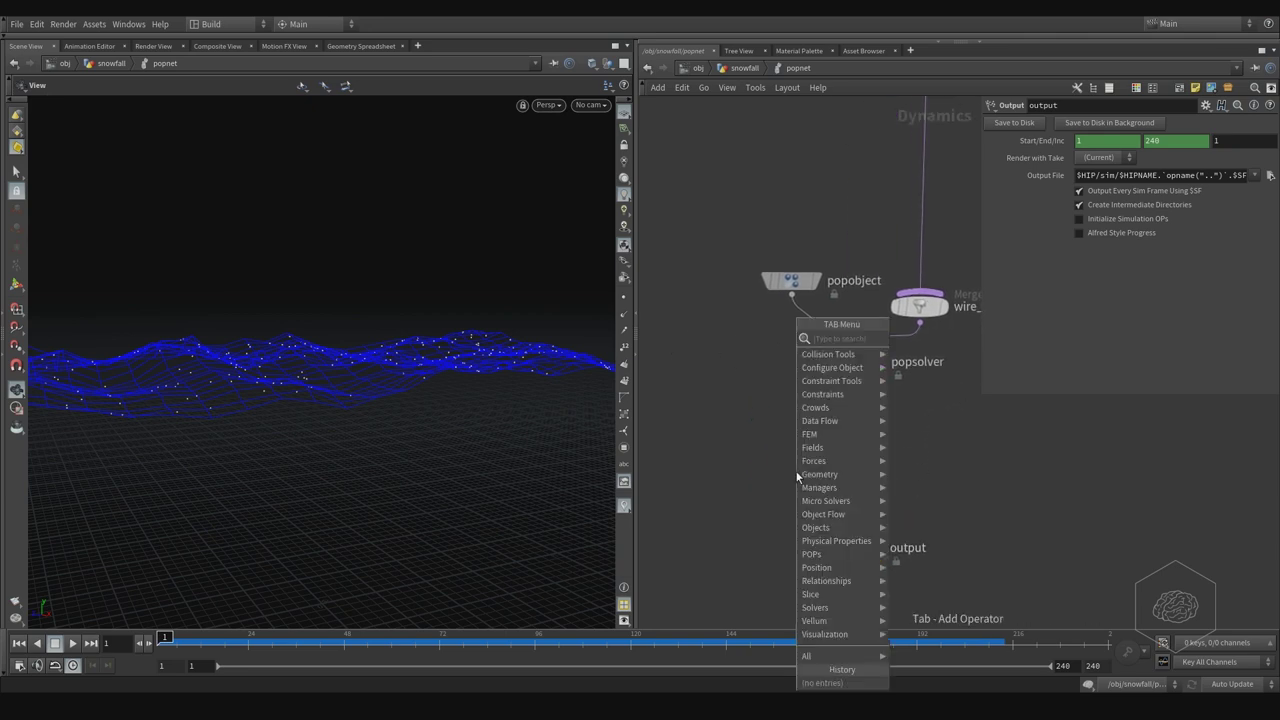
{"action": "type", "text": "merge"}
{"action": "key", "text": "Return"}
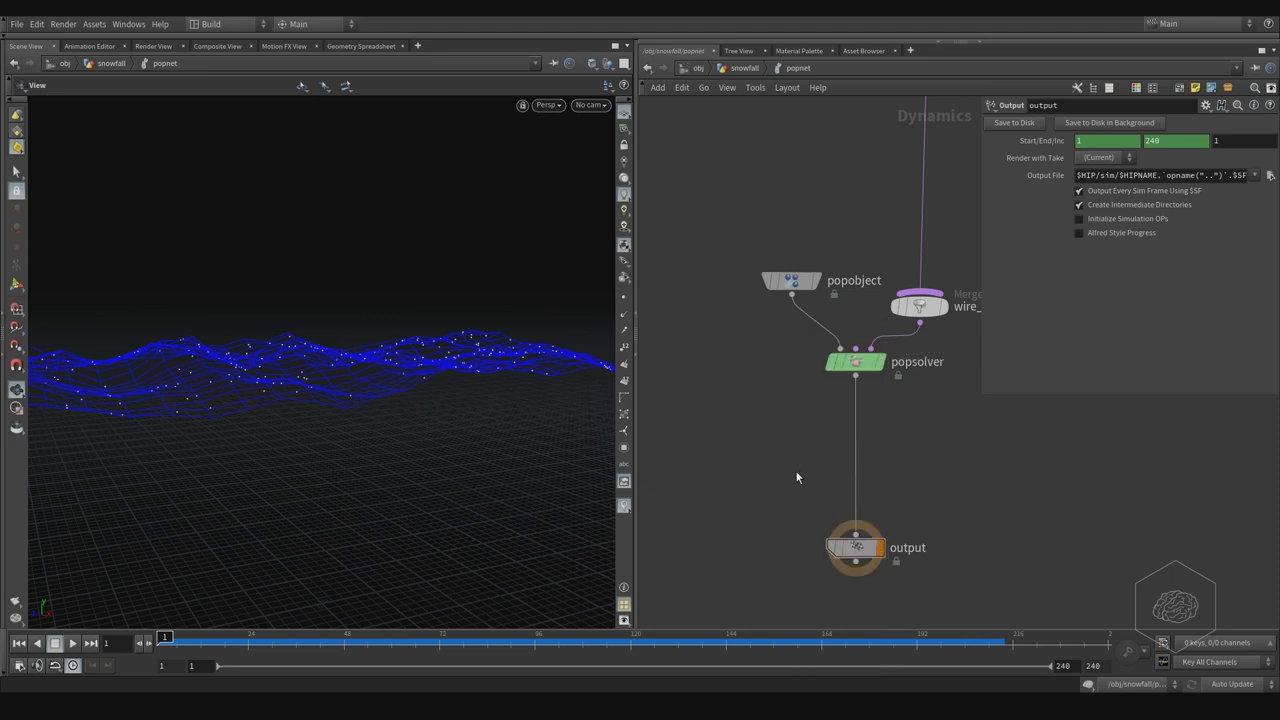
{"action": "left_click", "coordinate": [919, 448]}
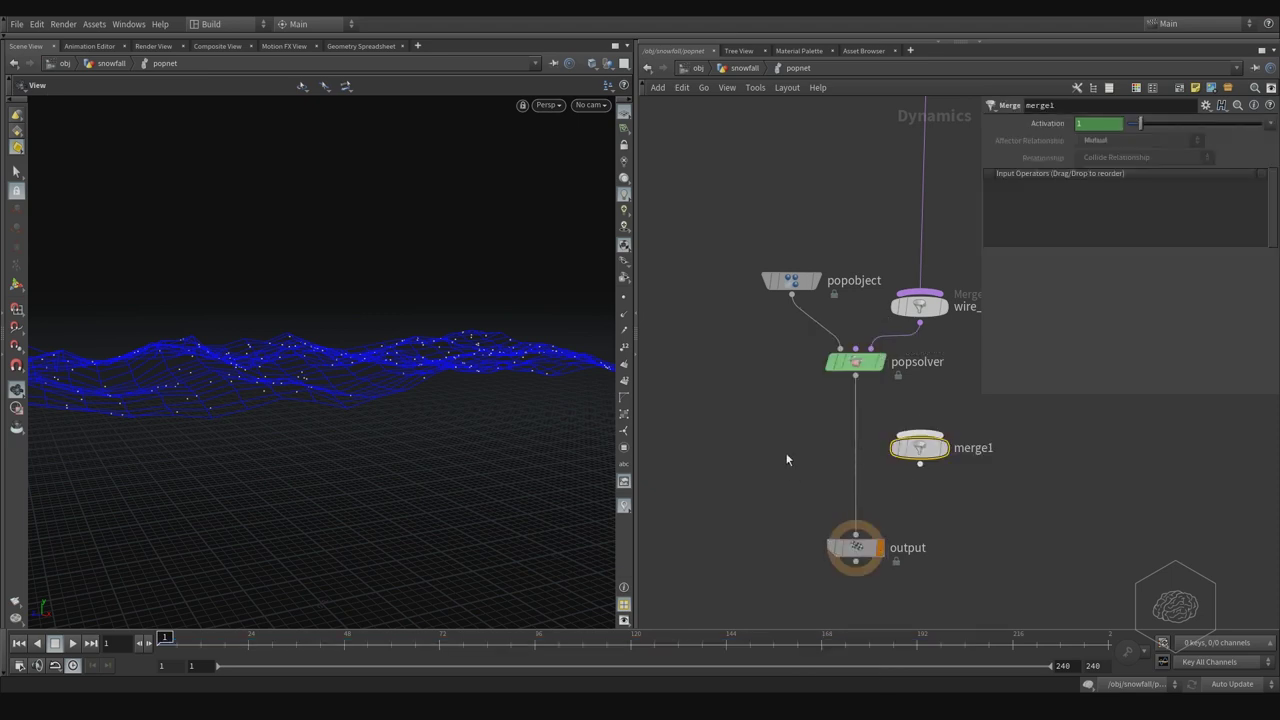
{"action": "key", "text": "Tab"}
{"action": "type", "text": "gro"}
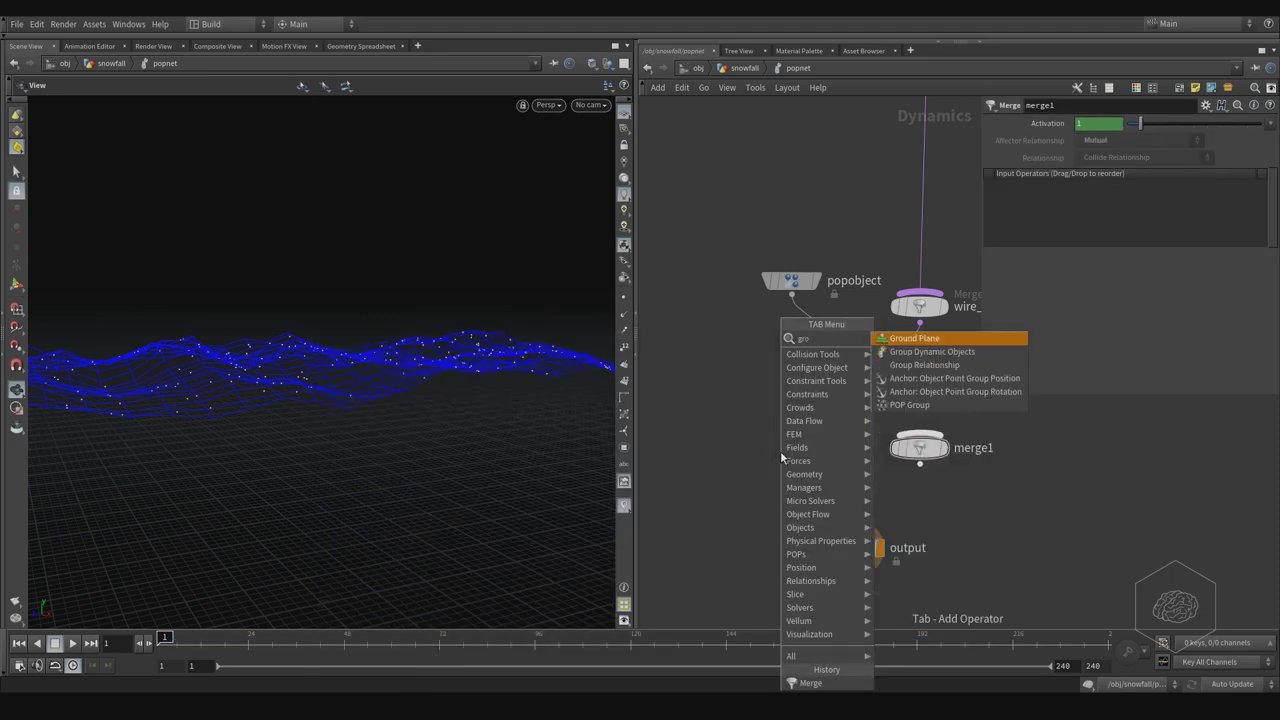
{"action": "key", "text": "Return"}
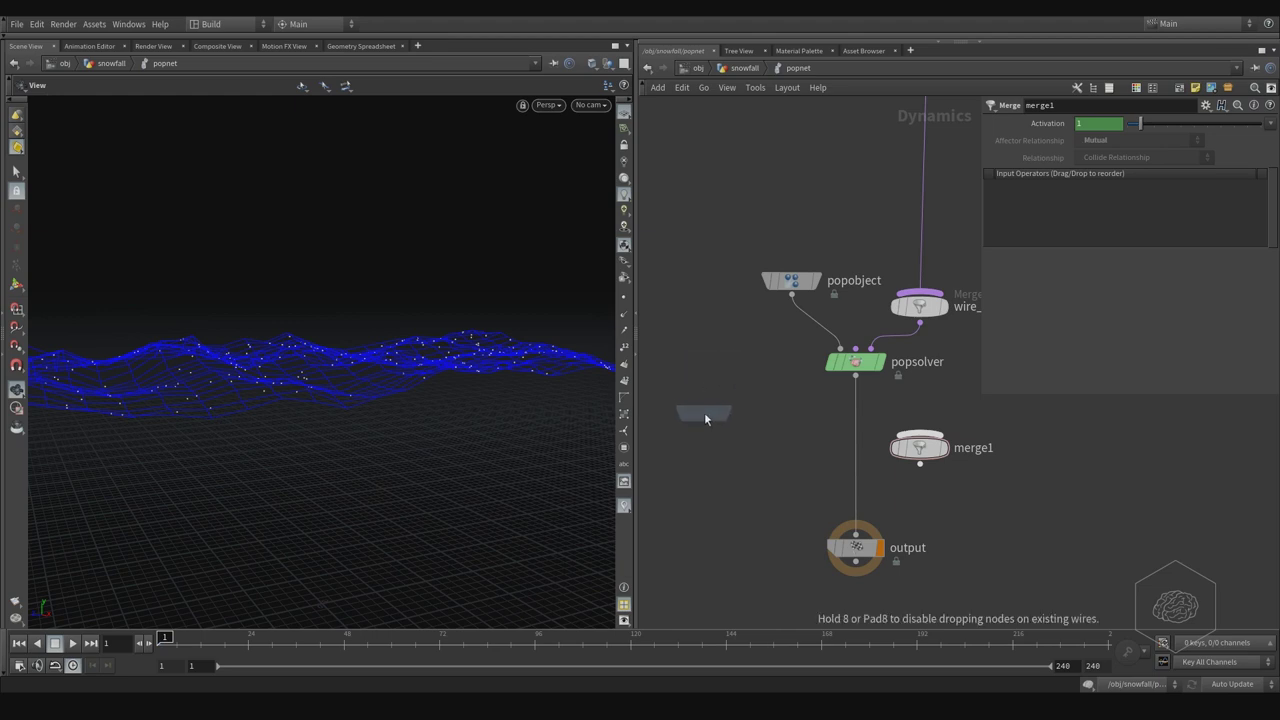
{"action": "left_click", "coordinate": [704, 412]}
Insert the Merge between popsolver and output, and connect groundplane1 as its first input, ahead of popsolver.
{"action": "left_click_drag", "start_coordinate": [918, 452], "coordinate": [841, 465]}
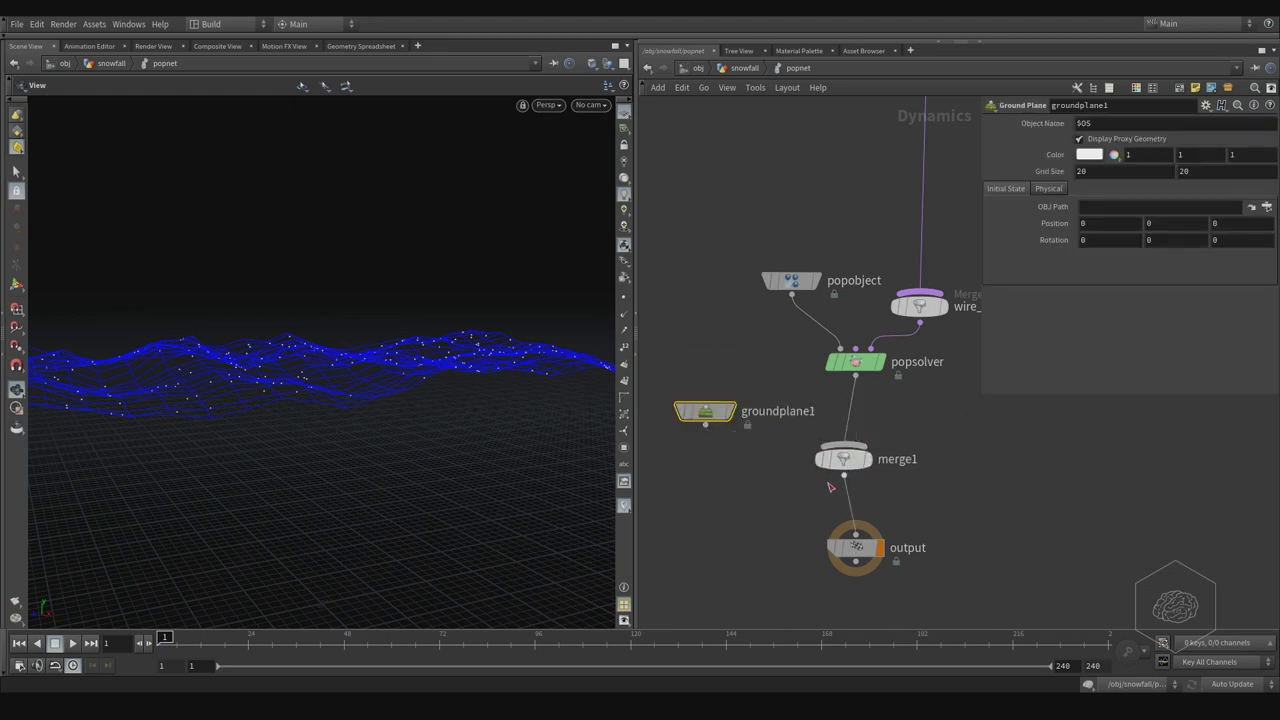
{"action": "left_click_drag", "start_coordinate": [705, 424], "coordinate": [848, 450]}
{"action": "left_click", "coordinate": [855, 463]}
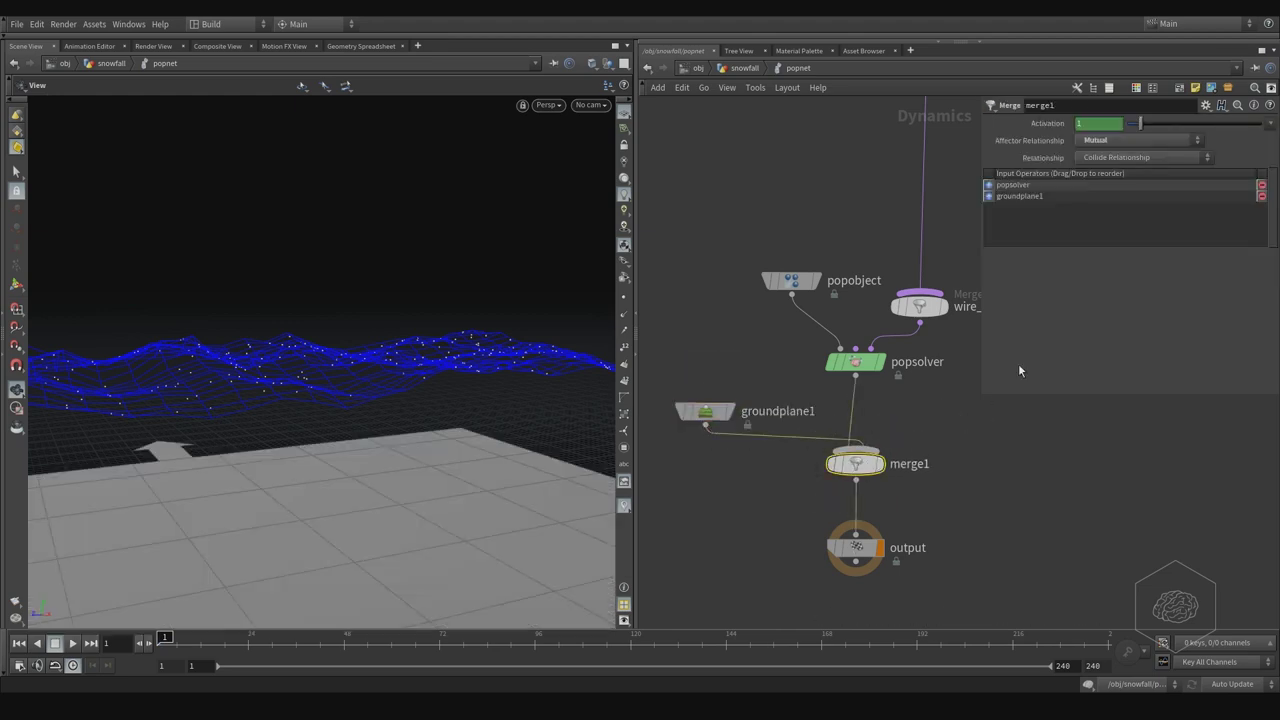
{"action": "left_click_drag", "start_coordinate": [988, 199], "coordinate": [988, 184]}
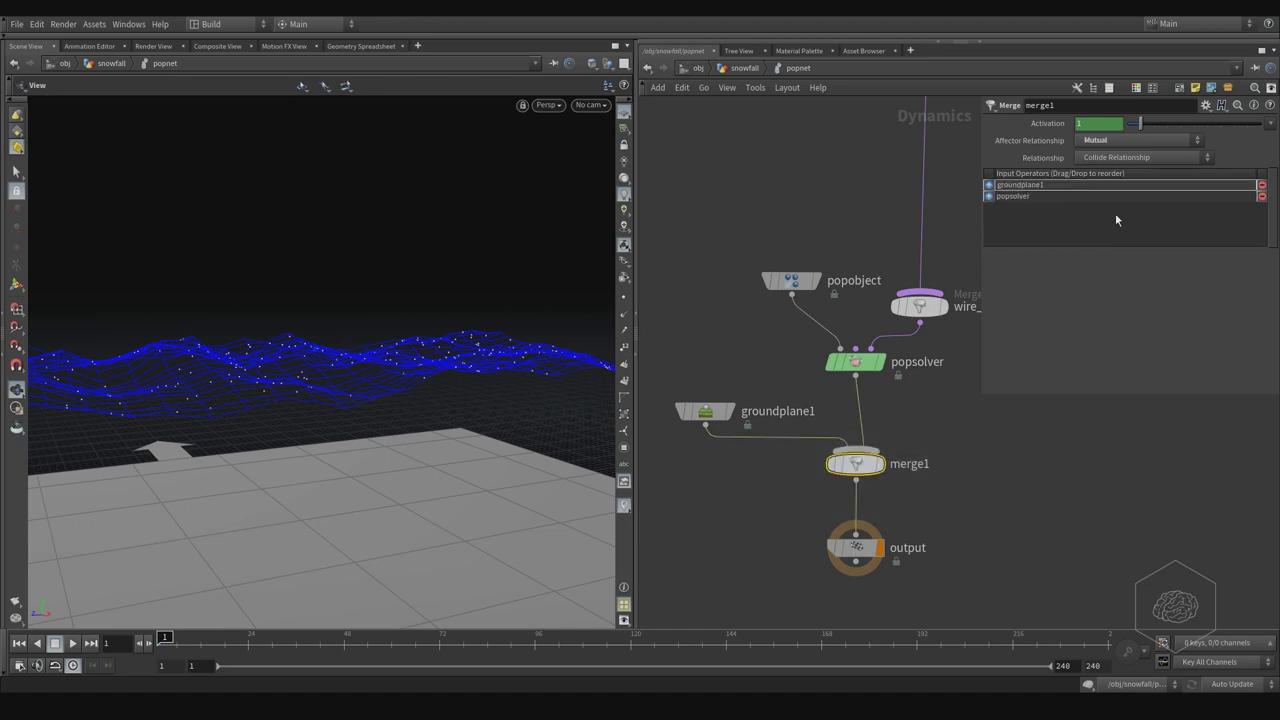
{"action": "left_click", "coordinate": [856, 547]}
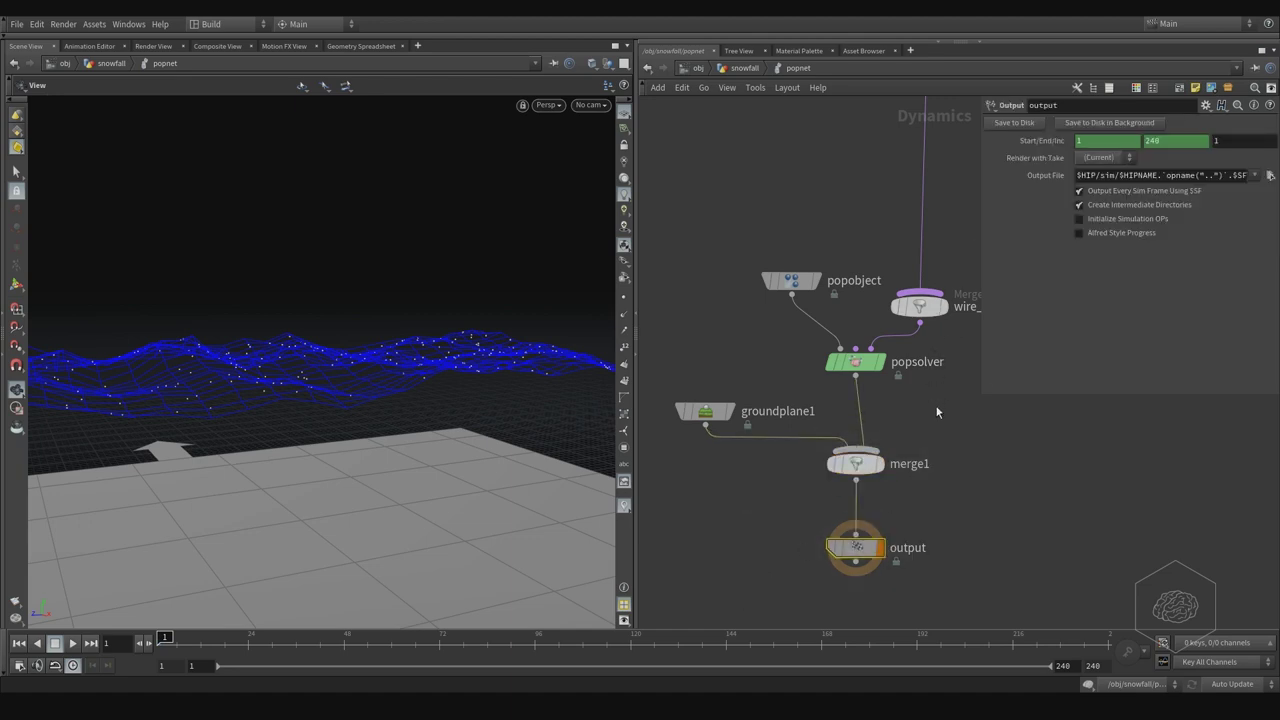
In popsolver's collision behavior, enable Add Hit Attributes and set the Response to Stop.
{"action": "middle_click_drag", "start_coordinate": [897, 413], "coordinate": [855, 506]}
{"action": "middle_click_drag", "start_coordinate": [758, 304], "coordinate": [744, 348]}
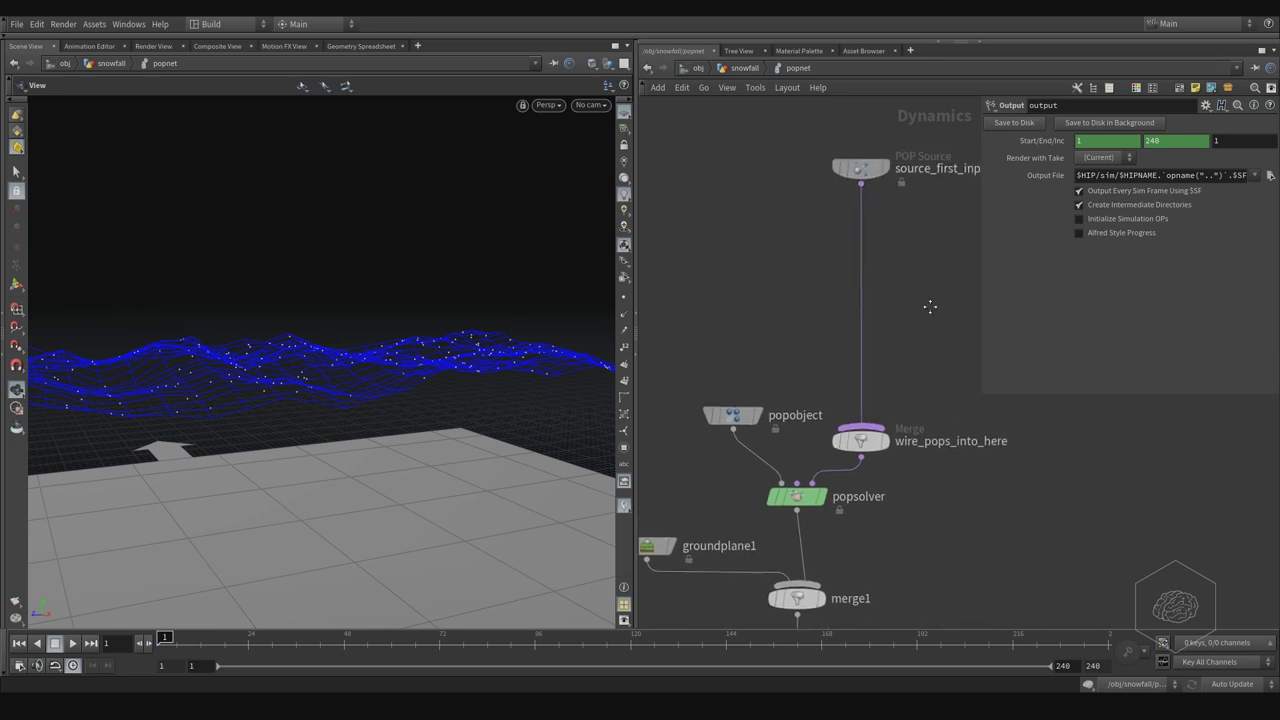
{"action": "middle_click_drag", "start_coordinate": [908, 402], "coordinate": [953, 263]}
{"action": "left_click_drag", "start_coordinate": [857, 360], "coordinate": [864, 373]}
{"action": "left_click", "coordinate": [1092, 124]}
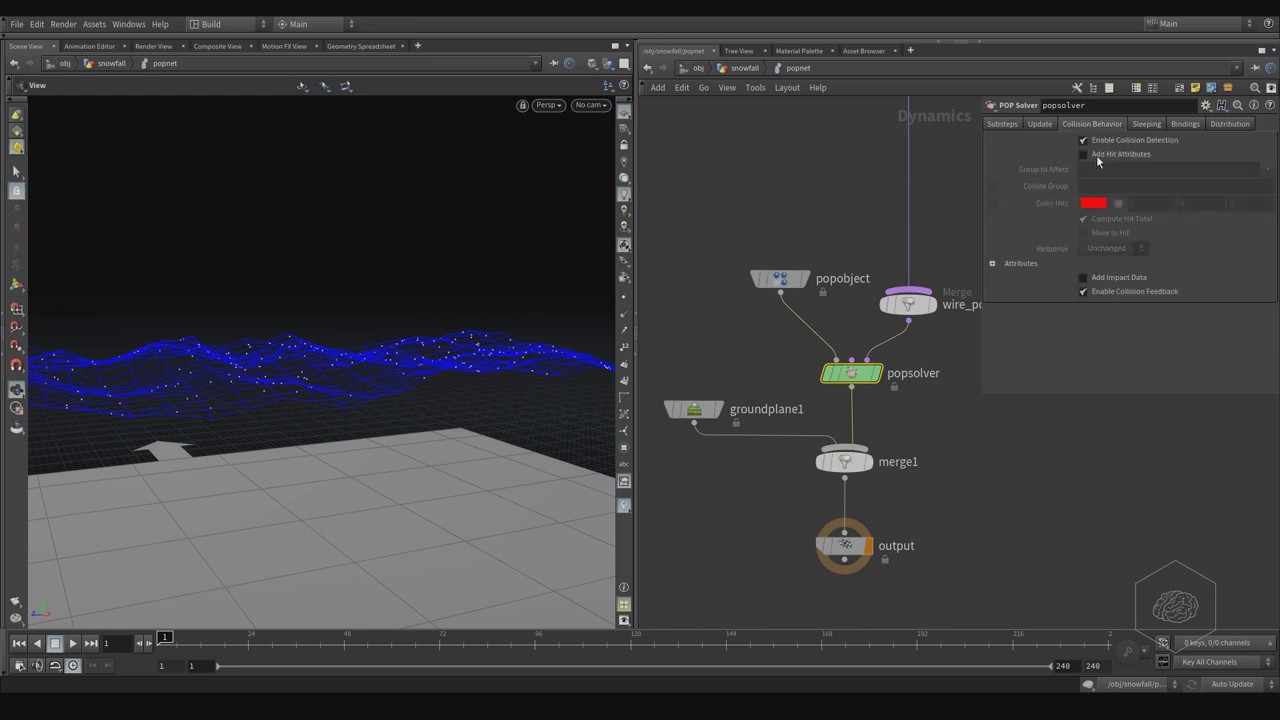
{"action": "left_click", "coordinate": [1093, 156]}
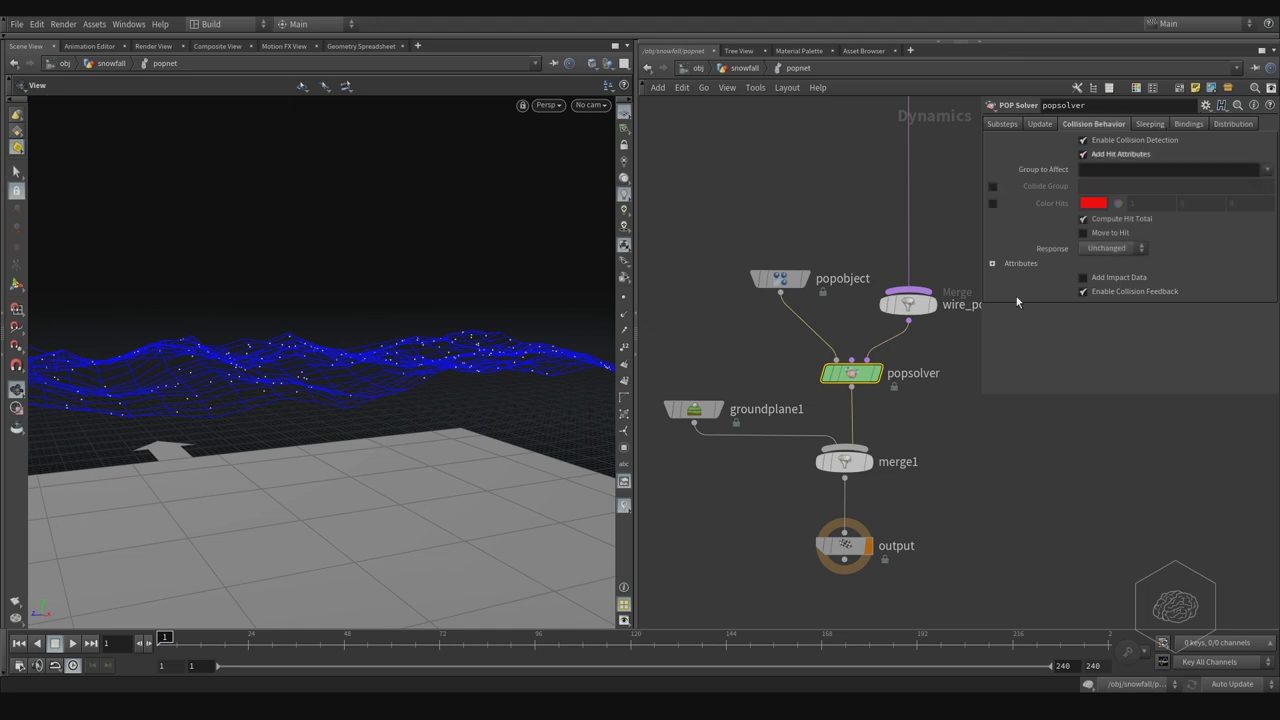
{"action": "left_click", "coordinate": [1100, 248]}
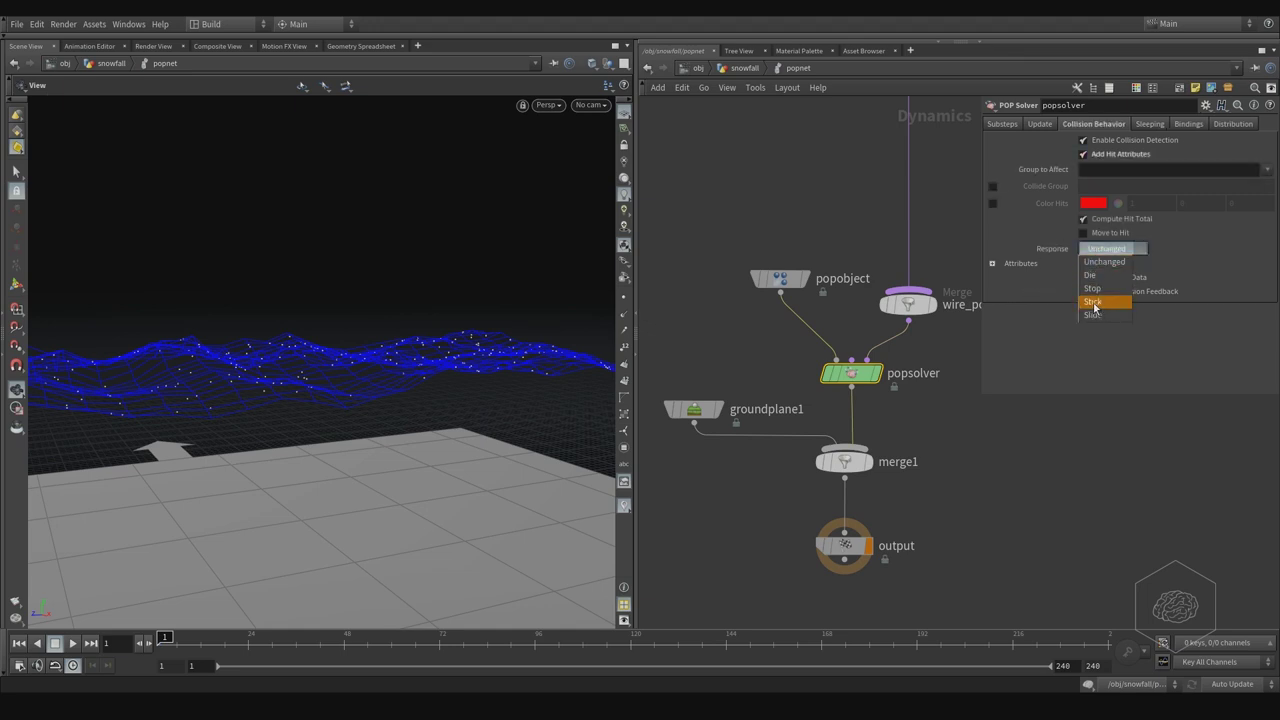
{"action": "left_click", "coordinate": [1100, 290]}
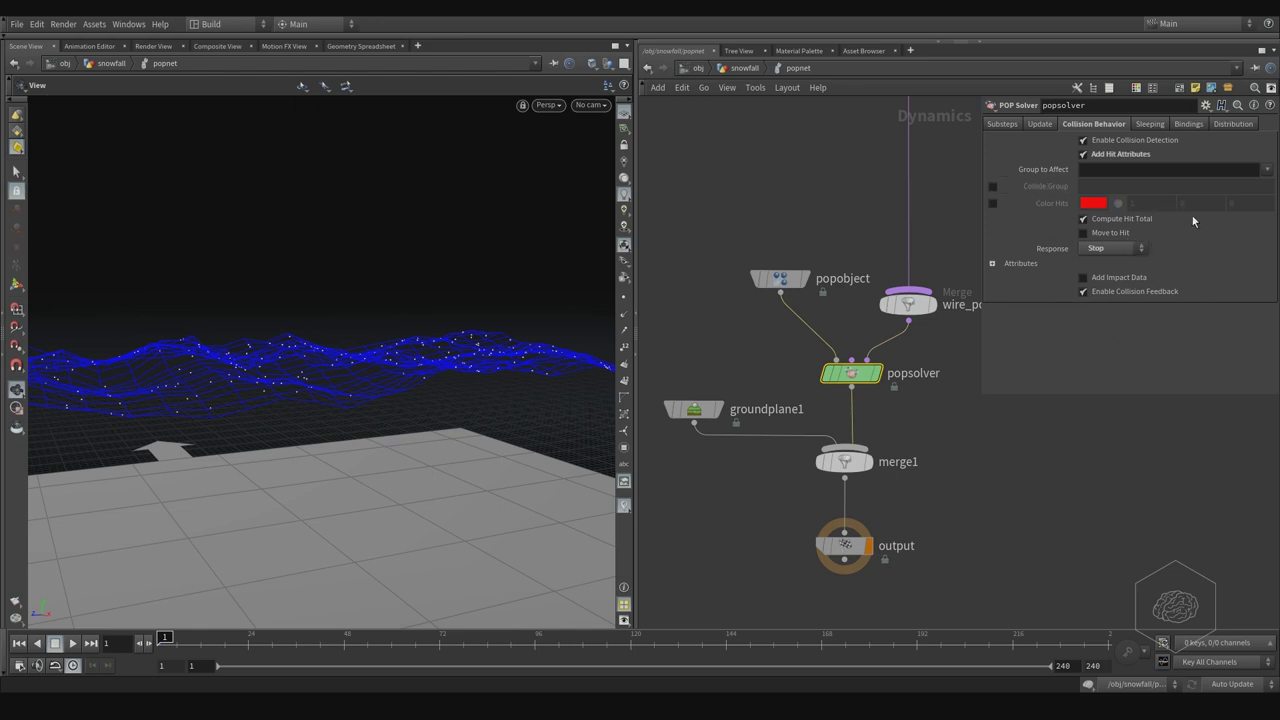
Move source_first_input further up from wire_pops_into_here and review its birth parameters.
{"action": "middle_click_drag", "start_coordinate": [887, 150], "coordinate": [783, 397]}
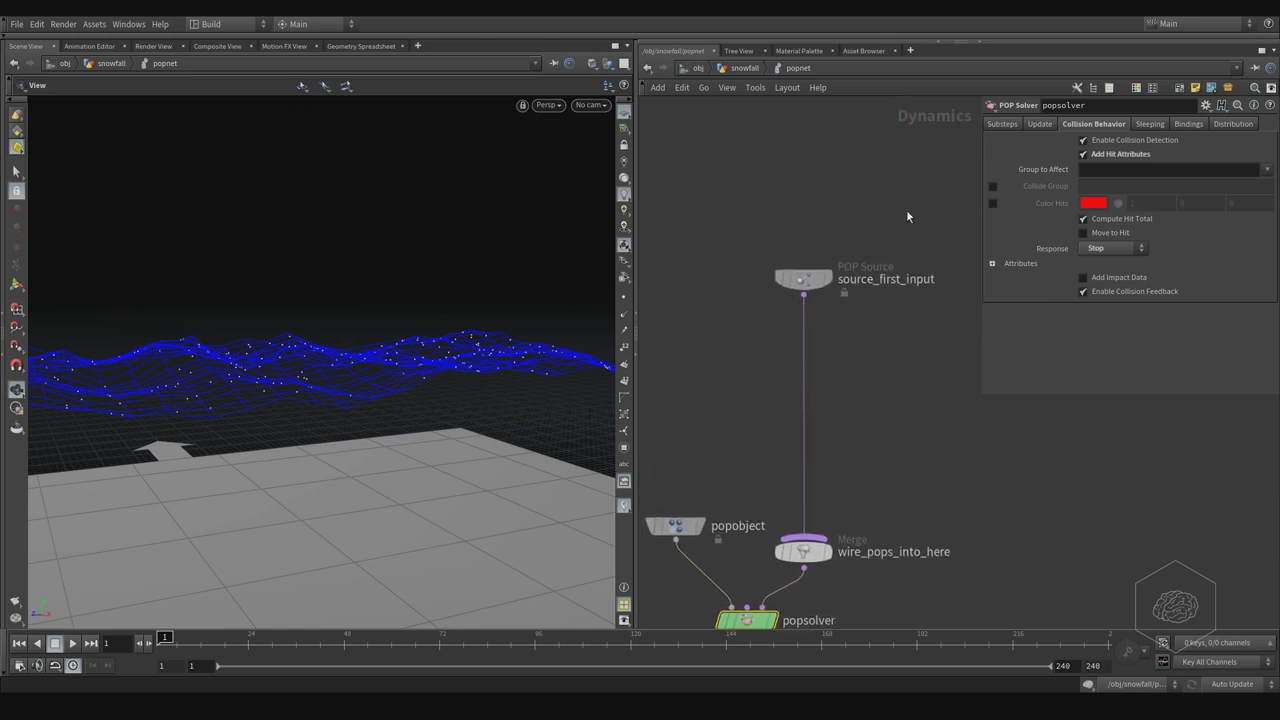
{"action": "left_click", "coordinate": [808, 276]}
{"action": "left_click_drag", "start_coordinate": [808, 277], "coordinate": [808, 230]}
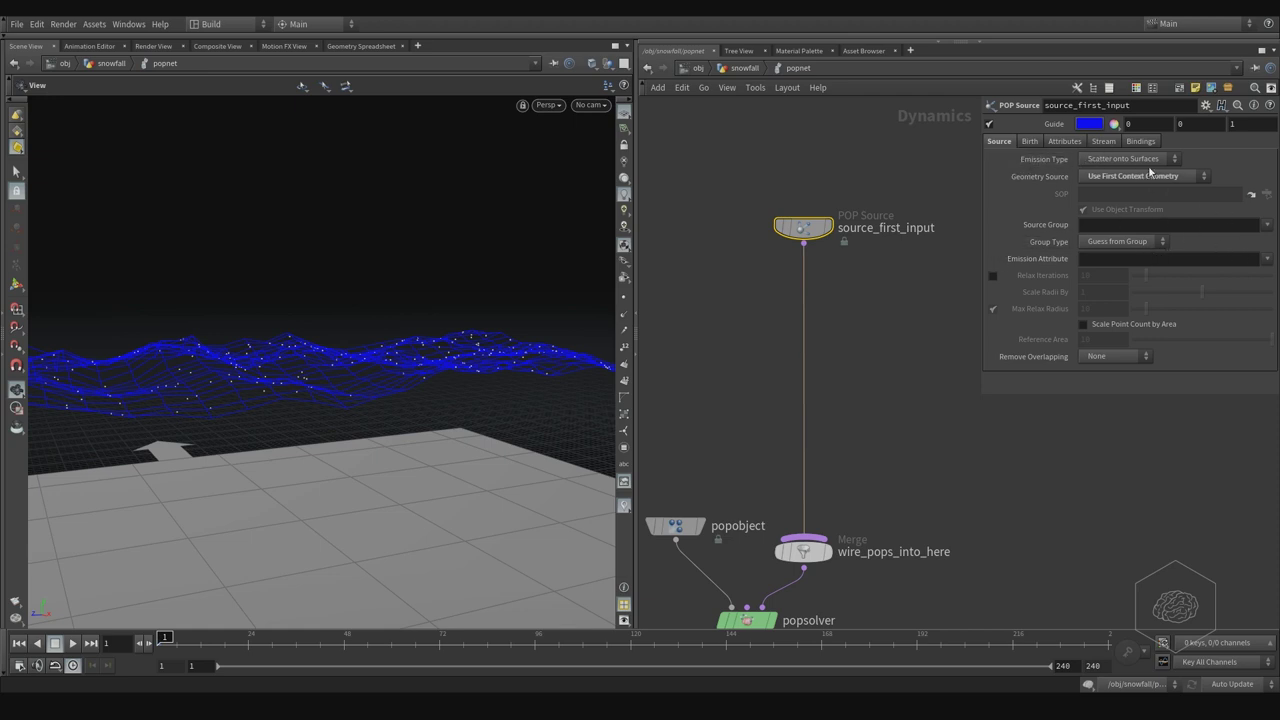
{"action": "left_click", "coordinate": [1030, 141]}
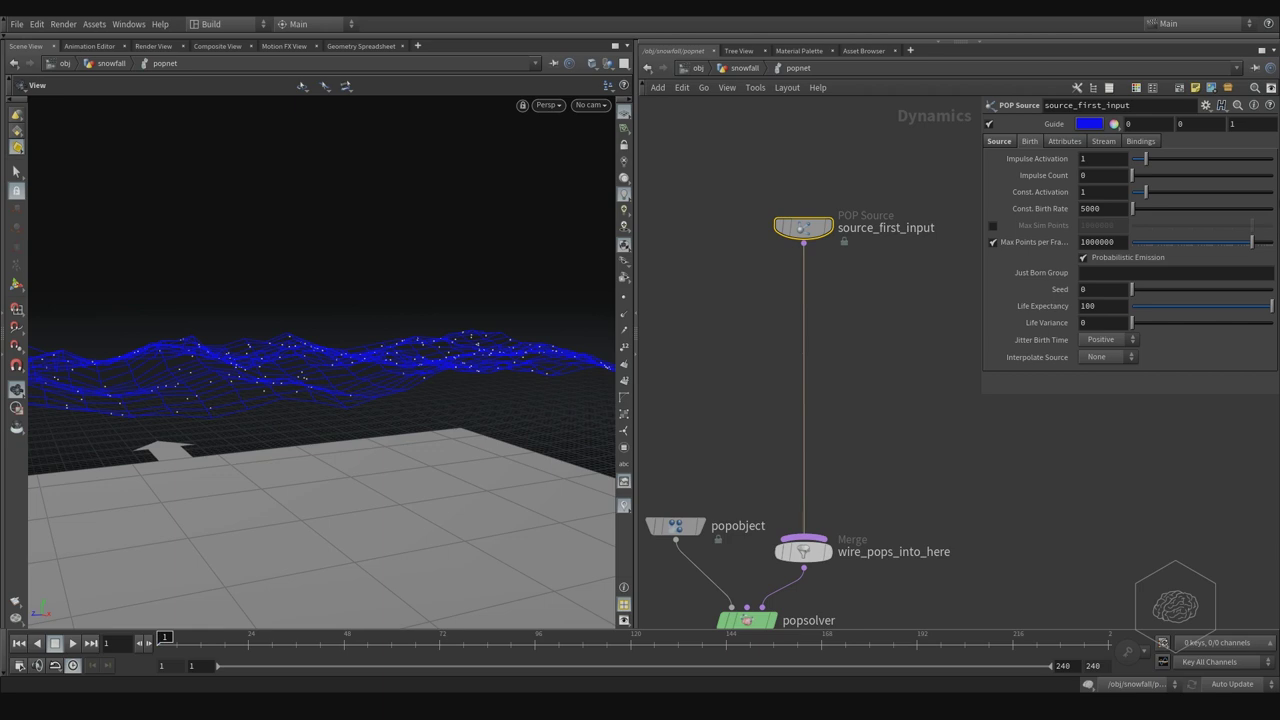
{"action": "left_click", "coordinate": [1100, 209]}
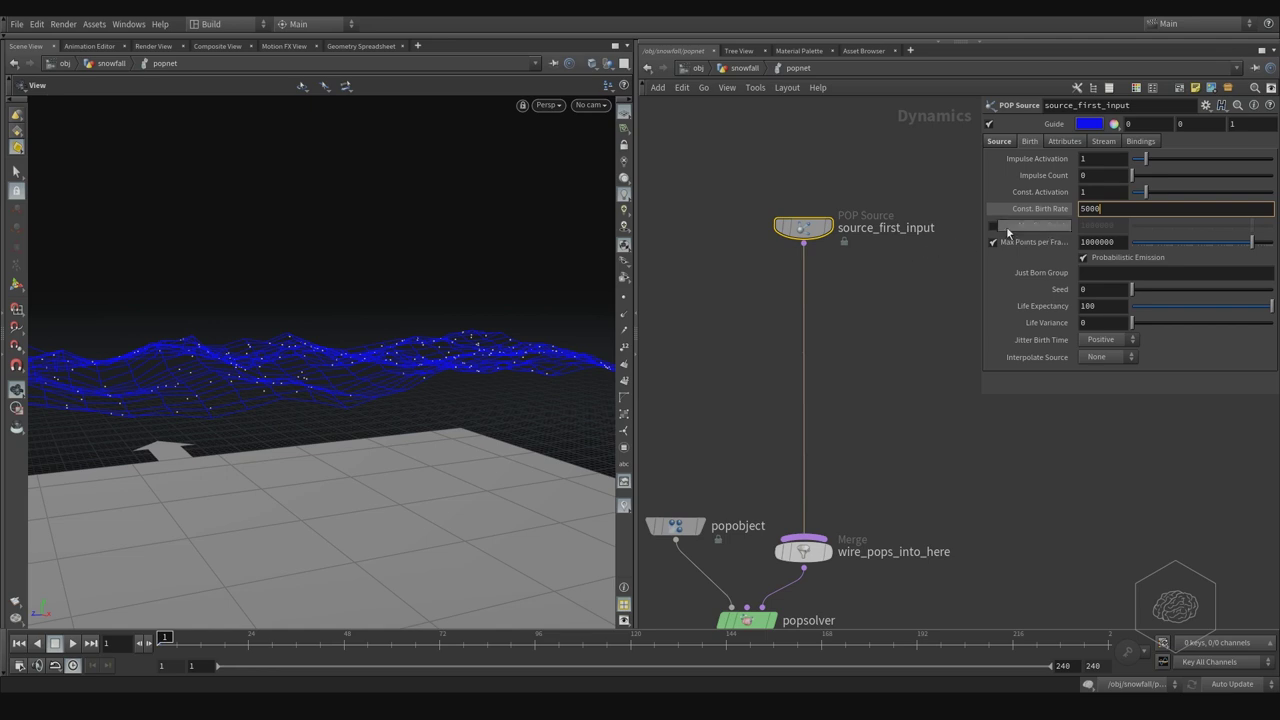
{"action": "middle_click_drag", "start_coordinate": [917, 291], "coordinate": [907, 238]}
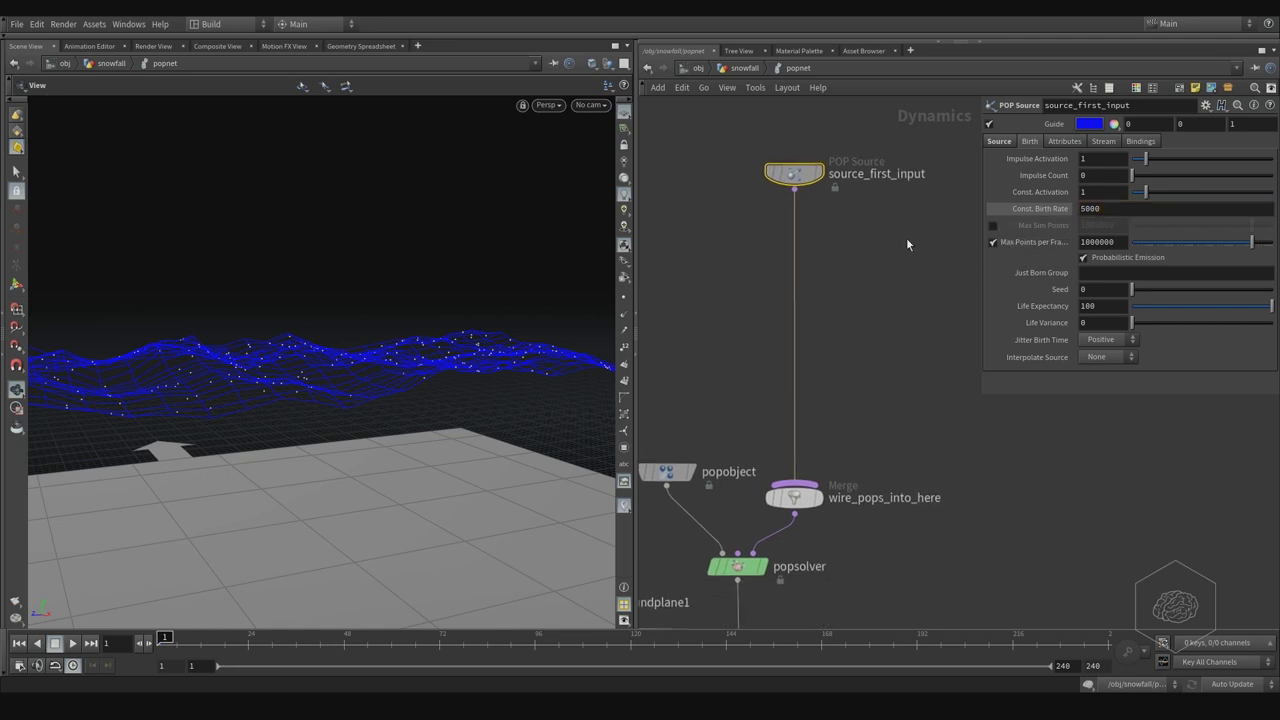
Play the simulation to check the particle emission from the source grid, and stop playback.
{"action": "middle_click_drag", "start_coordinate": [818, 331], "coordinate": [837, 315]}
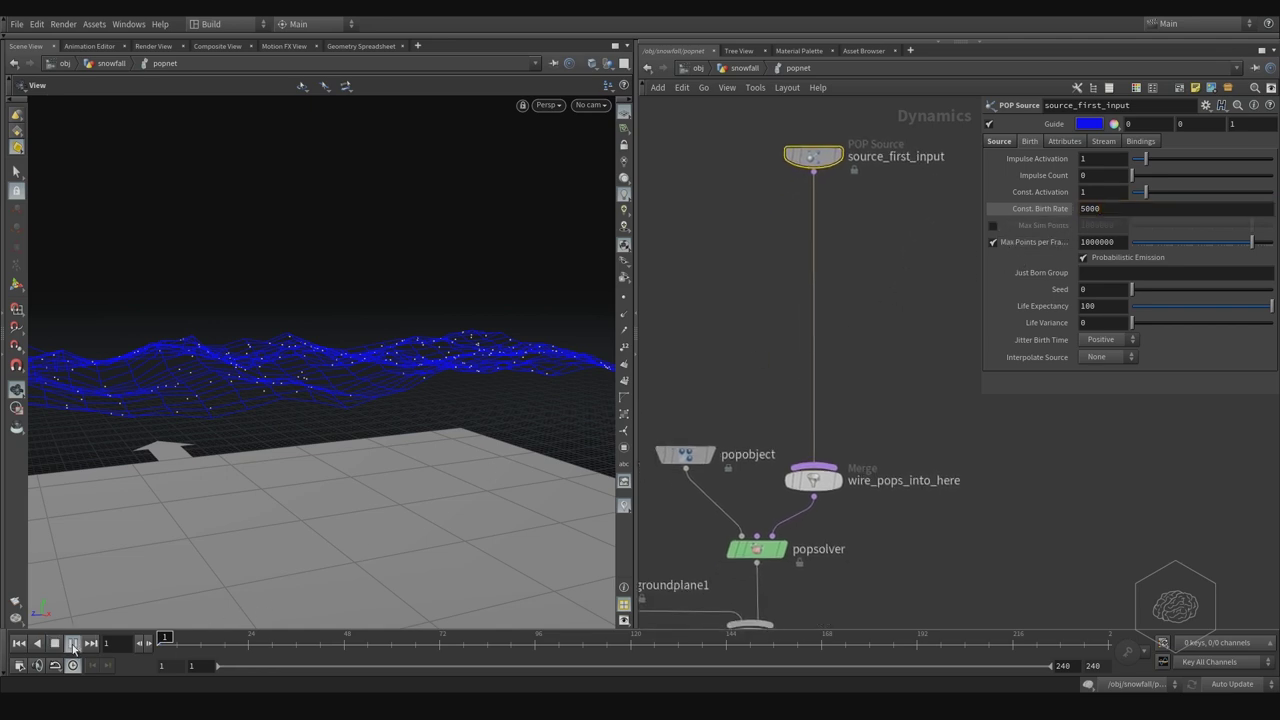
{"action": "left_click", "coordinate": [73, 644]}
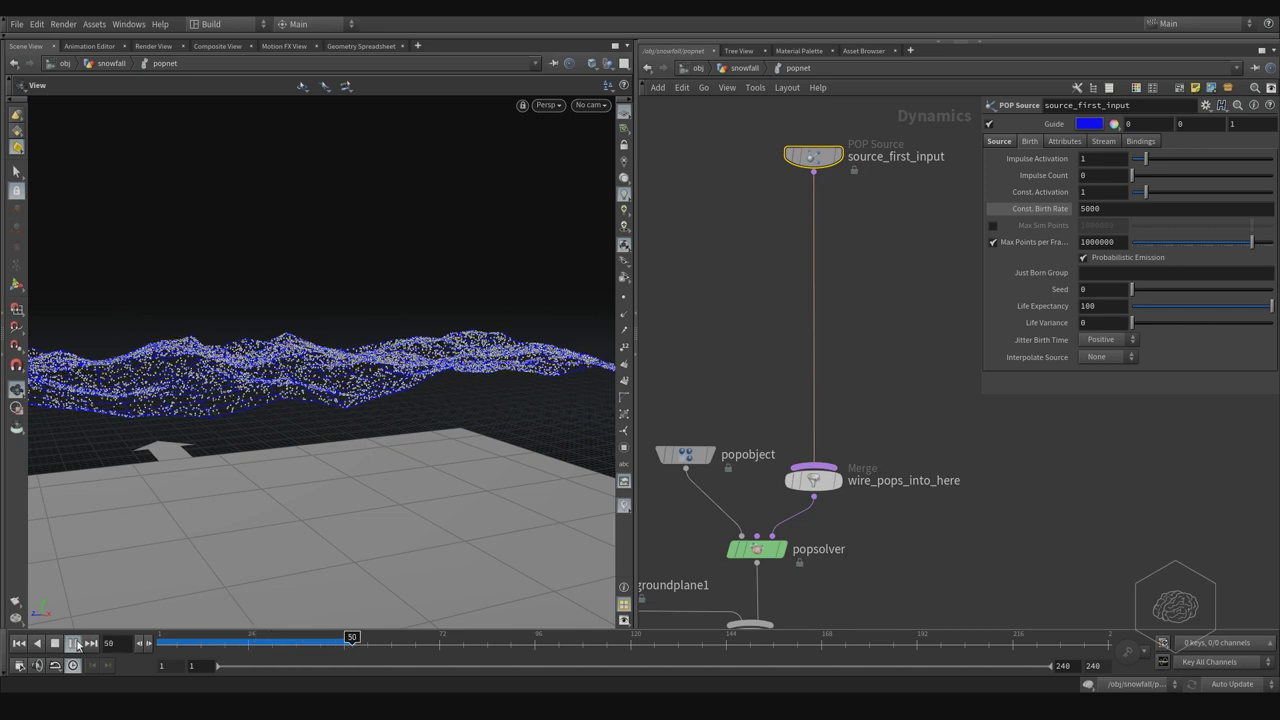
{"action": "left_click", "coordinate": [74, 644]}
Add three POP Force nodes beside the wire below source_first_input, with popforce2 and popforce3 moved lower.
{"action": "middle_click_drag", "start_coordinate": [875, 620], "coordinate": [892, 456]}
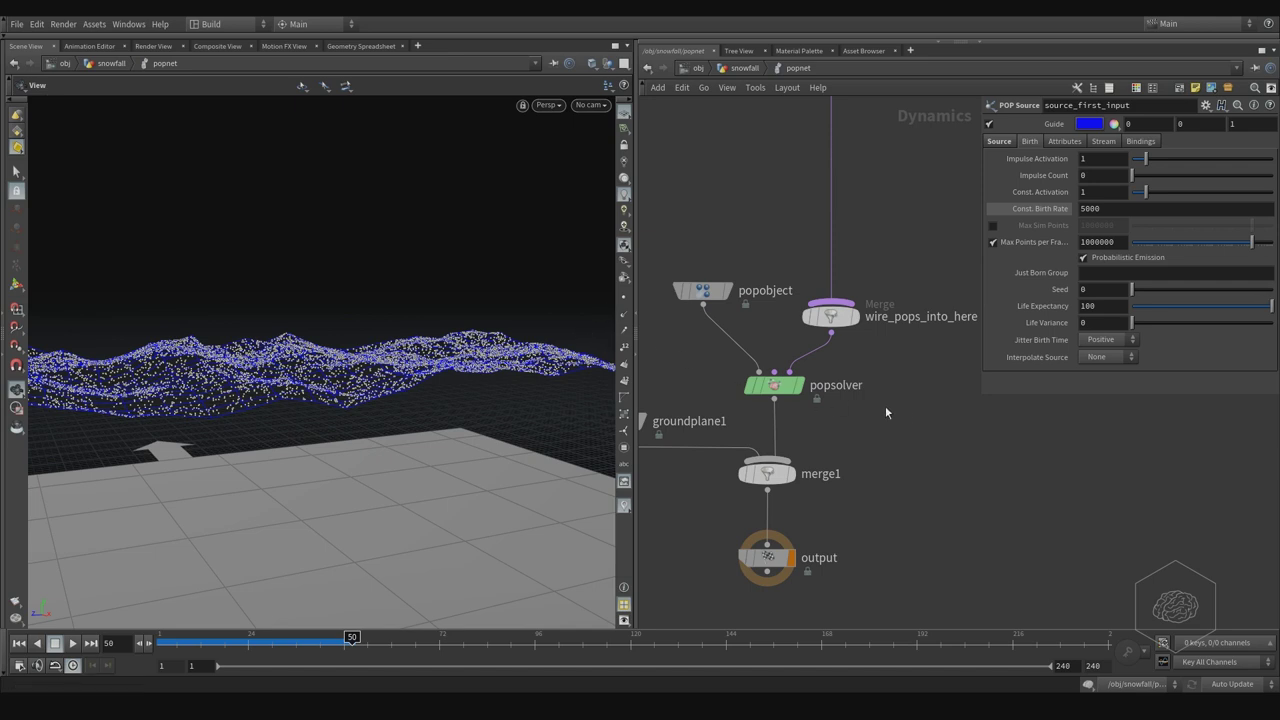
{"action": "middle_click_drag", "start_coordinate": [914, 255], "coordinate": [868, 402]}
{"action": "key", "text": "Tab"}
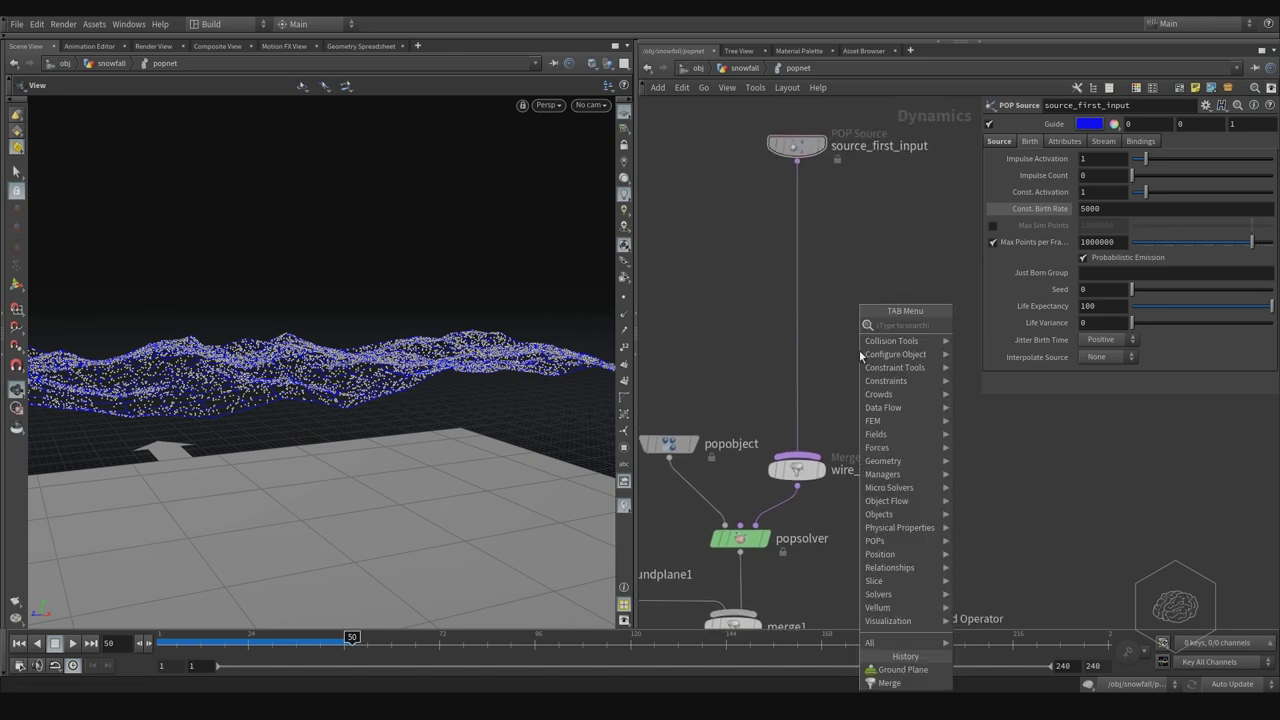
{"action": "type", "text": "pop for"}
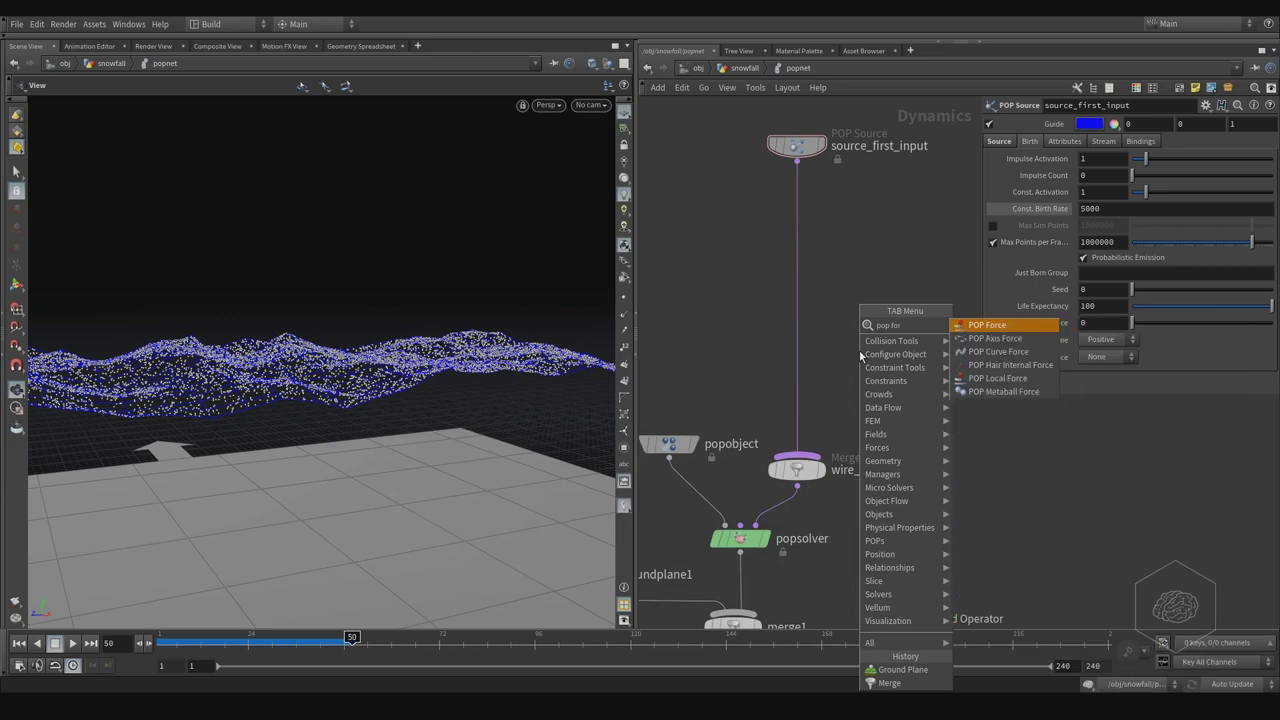
{"action": "key", "text": "Return"}
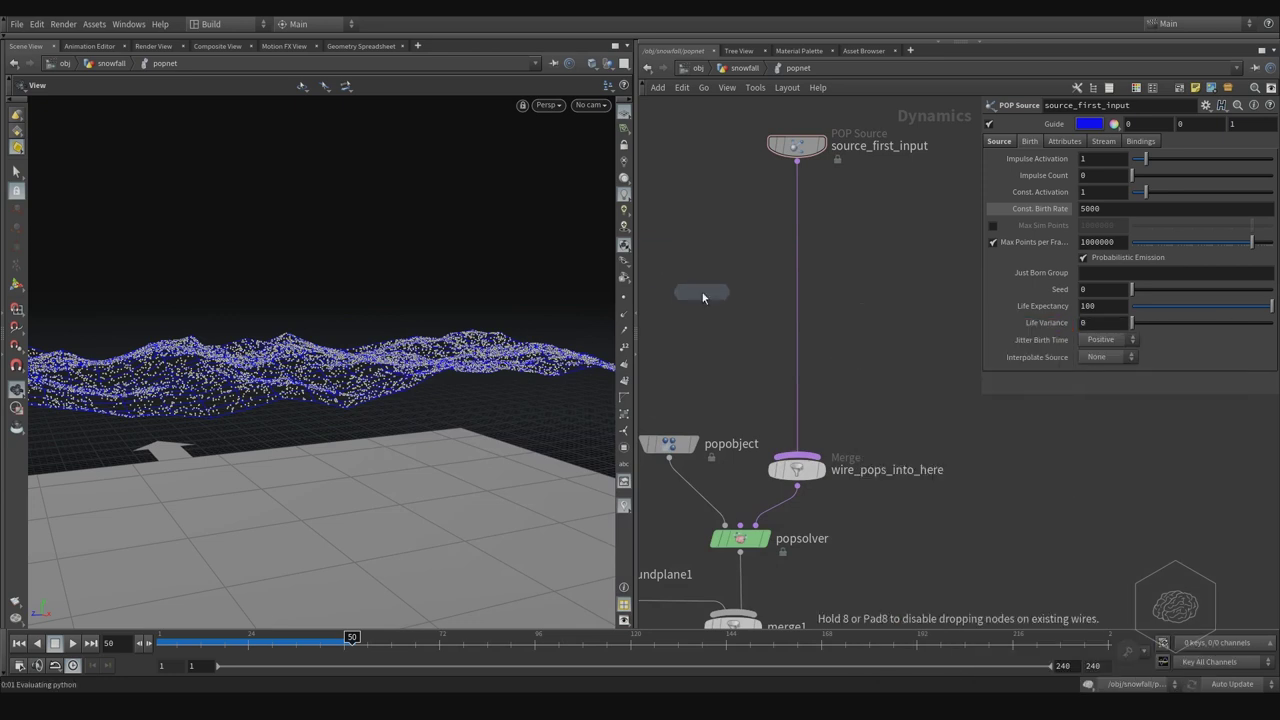
{"action": "left_click", "coordinate": [860, 272]}
{"action": "left_click_drag", "start_coordinate": [860, 272], "coordinate": [855, 331]}
{"action": "left_click_drag", "start_coordinate": [918, 248], "coordinate": [846, 332]}
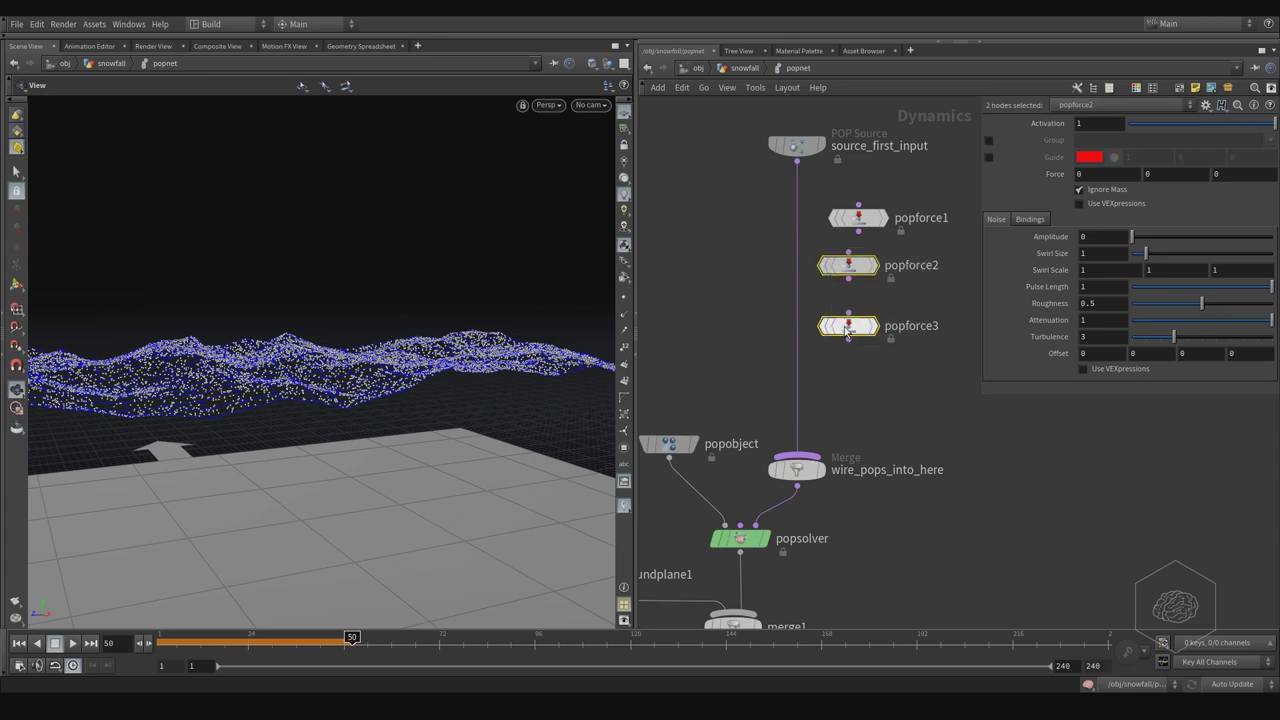
{"action": "left_click_drag", "start_coordinate": [861, 272], "coordinate": [877, 337]}
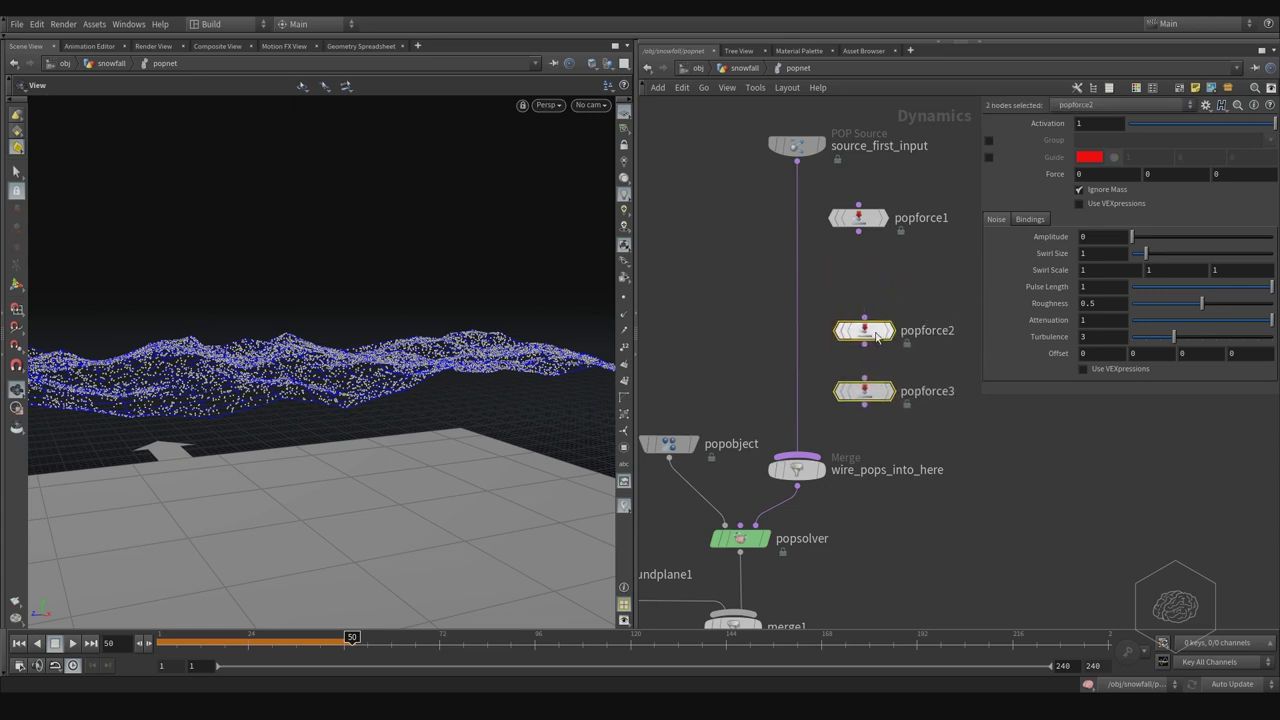
Insert popforce1 between source_first_input and wire_pops_into_here, and rename it my_gravity.
{"action": "left_click_drag", "start_coordinate": [858, 217], "coordinate": [800, 213]}
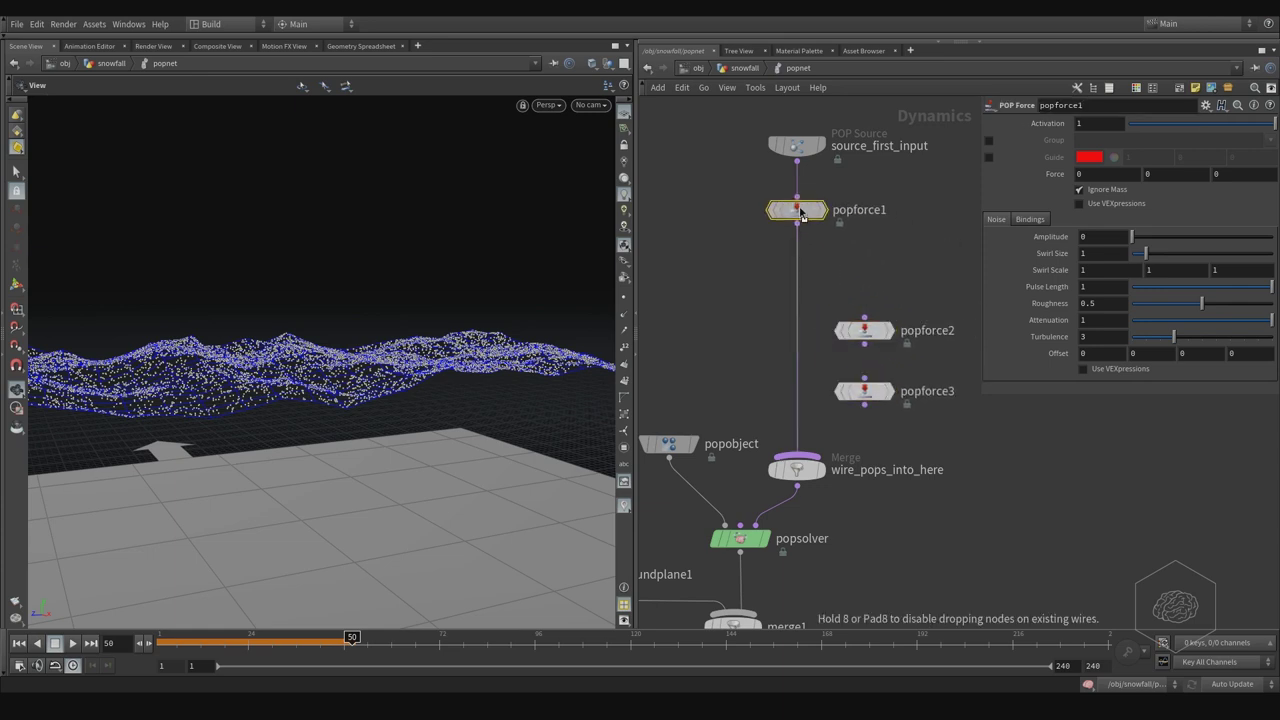
{"action": "double_click", "coordinate": [862, 211]}
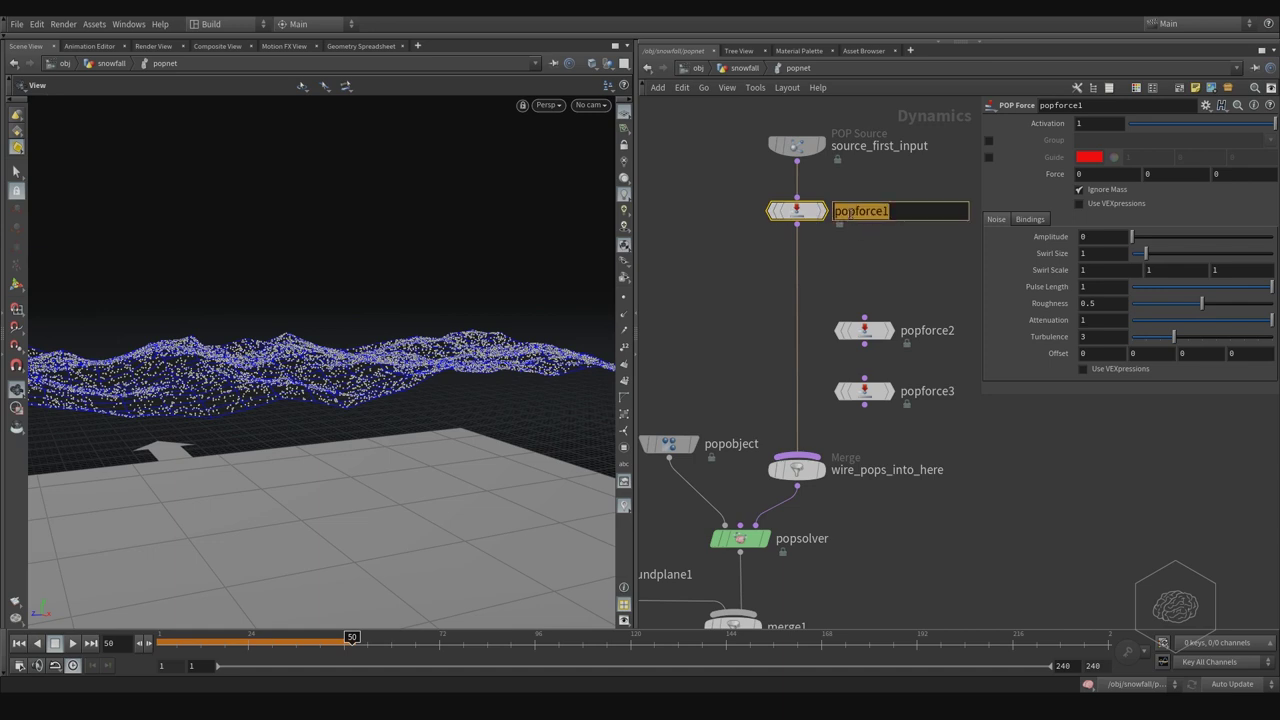
{"action": "type", "text": "my_g"}
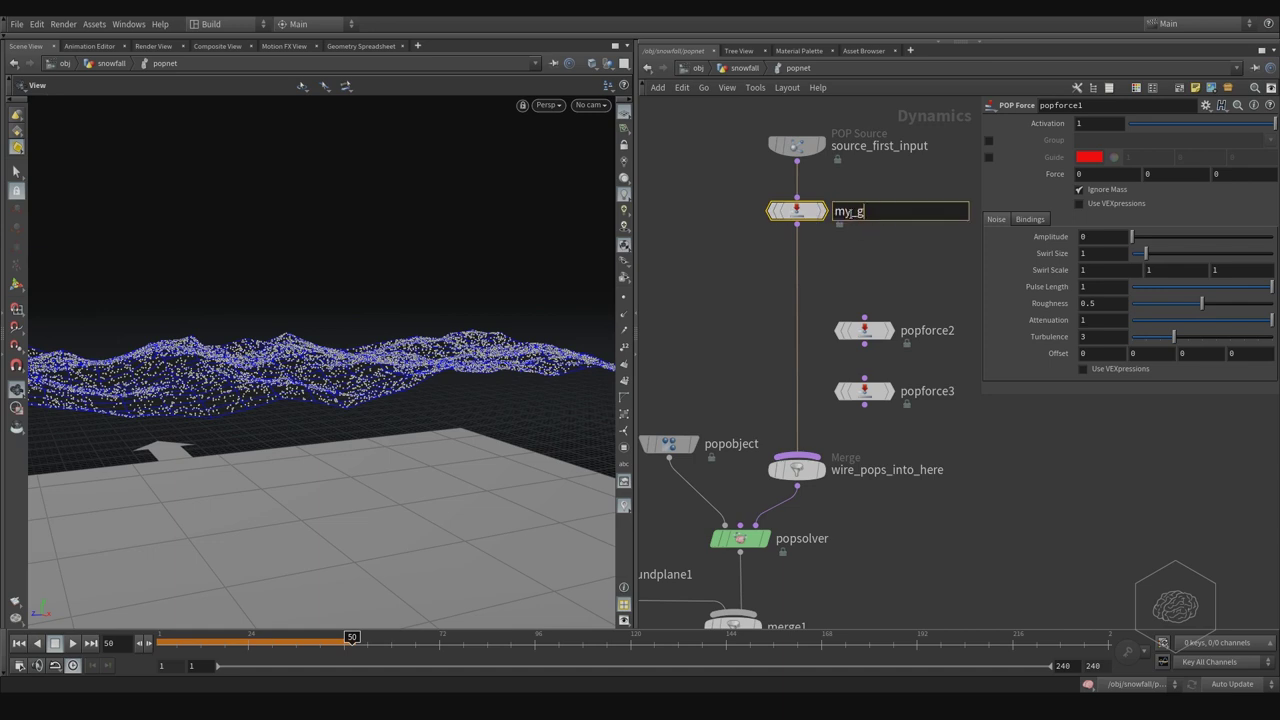
{"action": "type", "text": "ravity"}
{"action": "key", "text": "Return"}
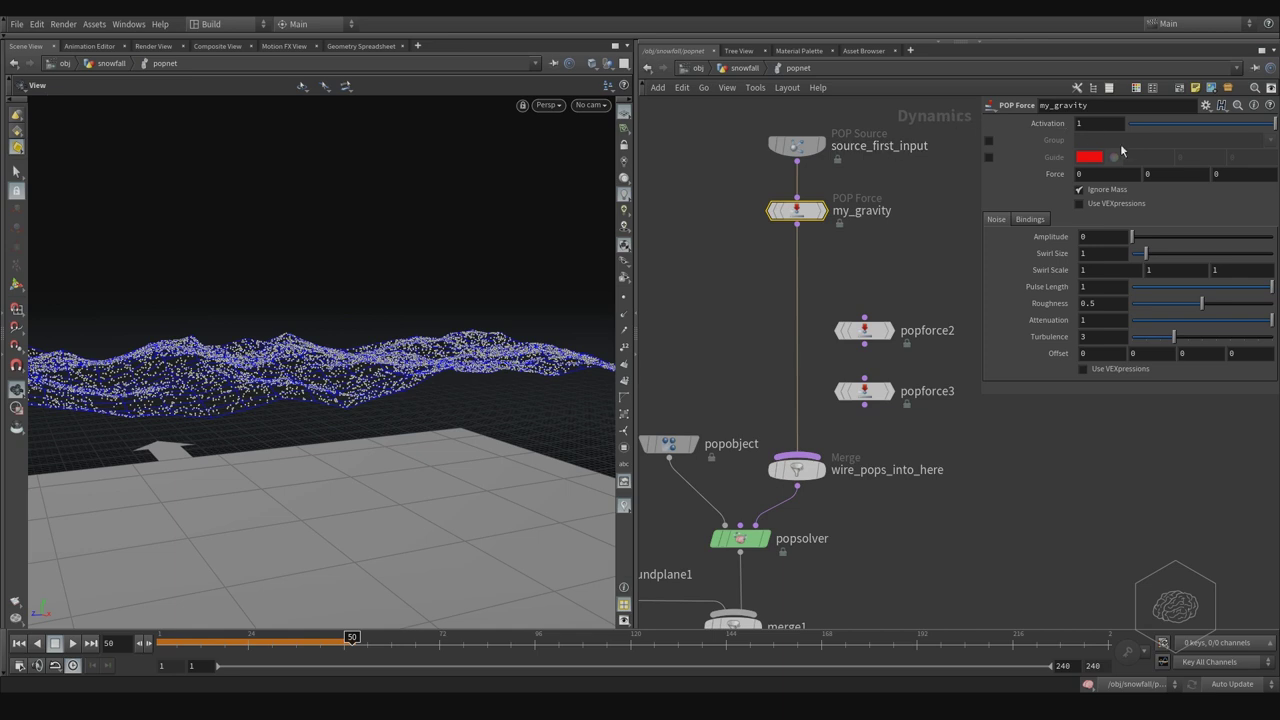
Set my_gravity's Y force to -9.8 and play the simulation from frame 1 to examine how particles fall onto the ground.
{"action": "left_click", "coordinate": [759, 279]}
{"action": "left_click_drag", "start_coordinate": [228, 639], "coordinate": [47, 658]}
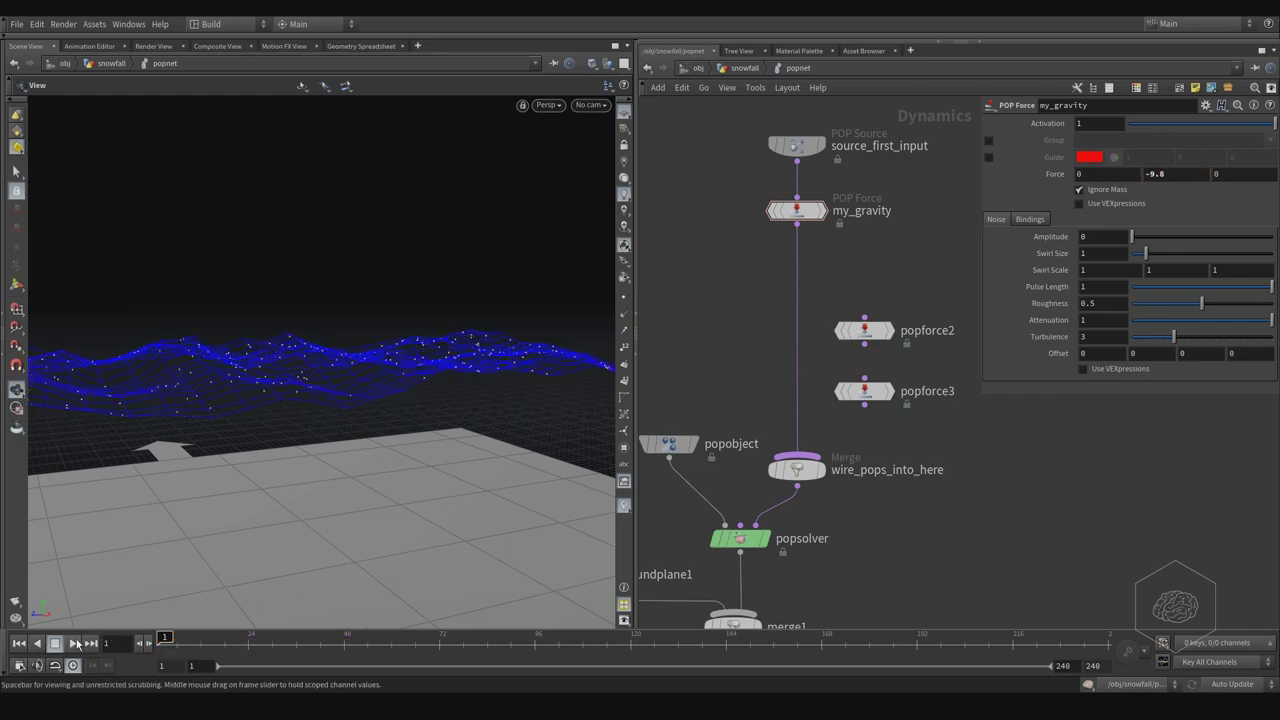
{"action": "left_click", "coordinate": [77, 645]}
{"action": "middle_click_drag", "start_coordinate": [320, 354], "coordinate": [311, 203]}
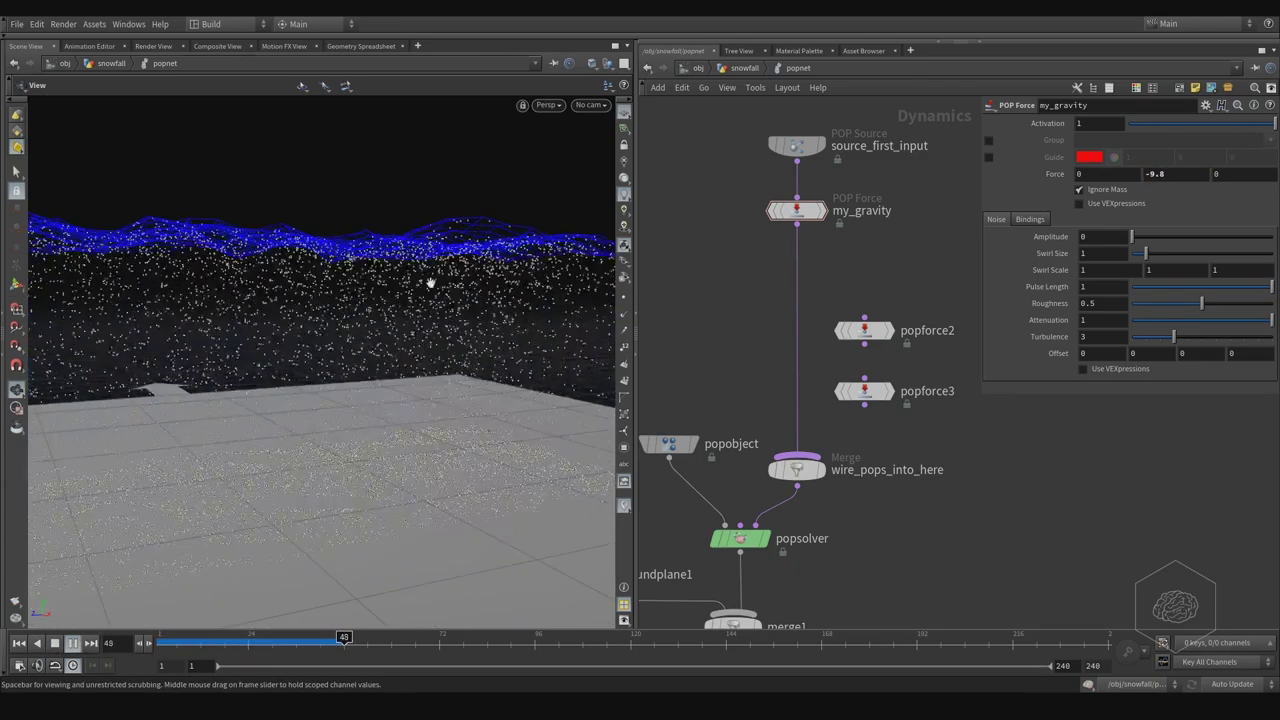
{"action": "left_click_drag", "start_coordinate": [430, 283], "coordinate": [443, 349], "text": "alt"}
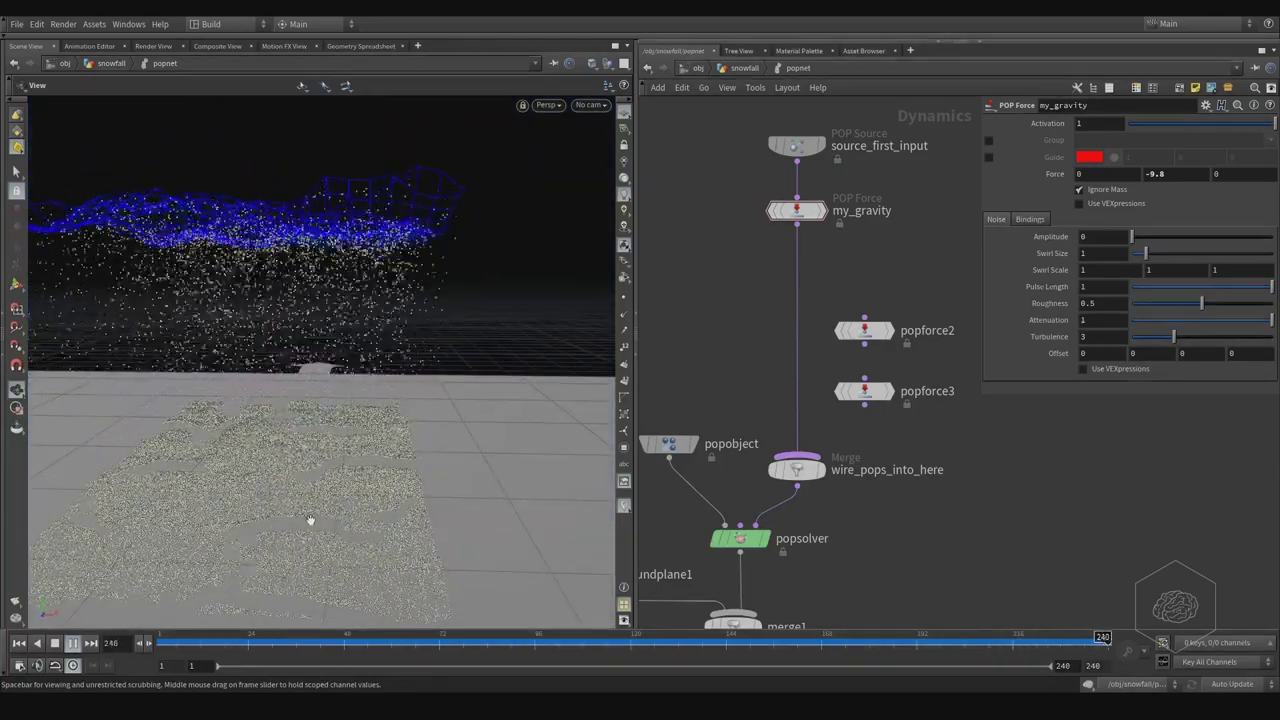
{"action": "left_click_drag", "start_coordinate": [309, 517], "coordinate": [275, 432], "text": "alt"}
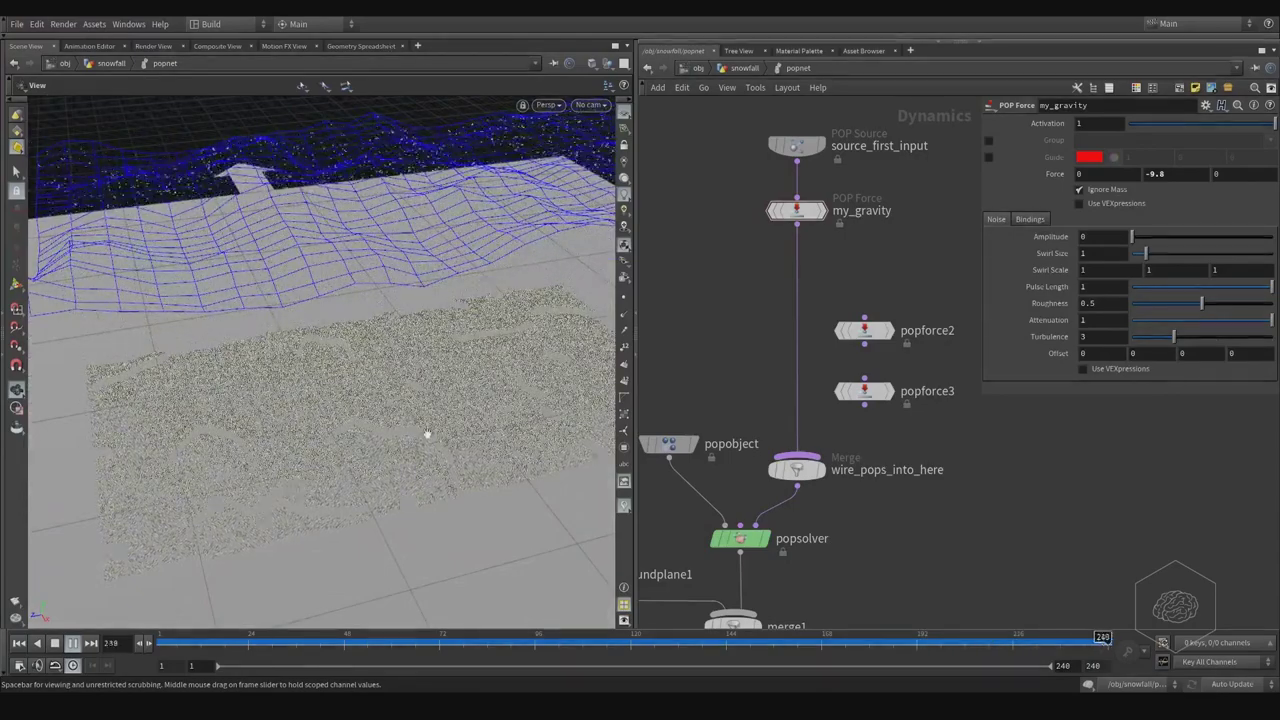
{"action": "left_click_drag", "start_coordinate": [427, 435], "coordinate": [430, 397], "text": "alt"}
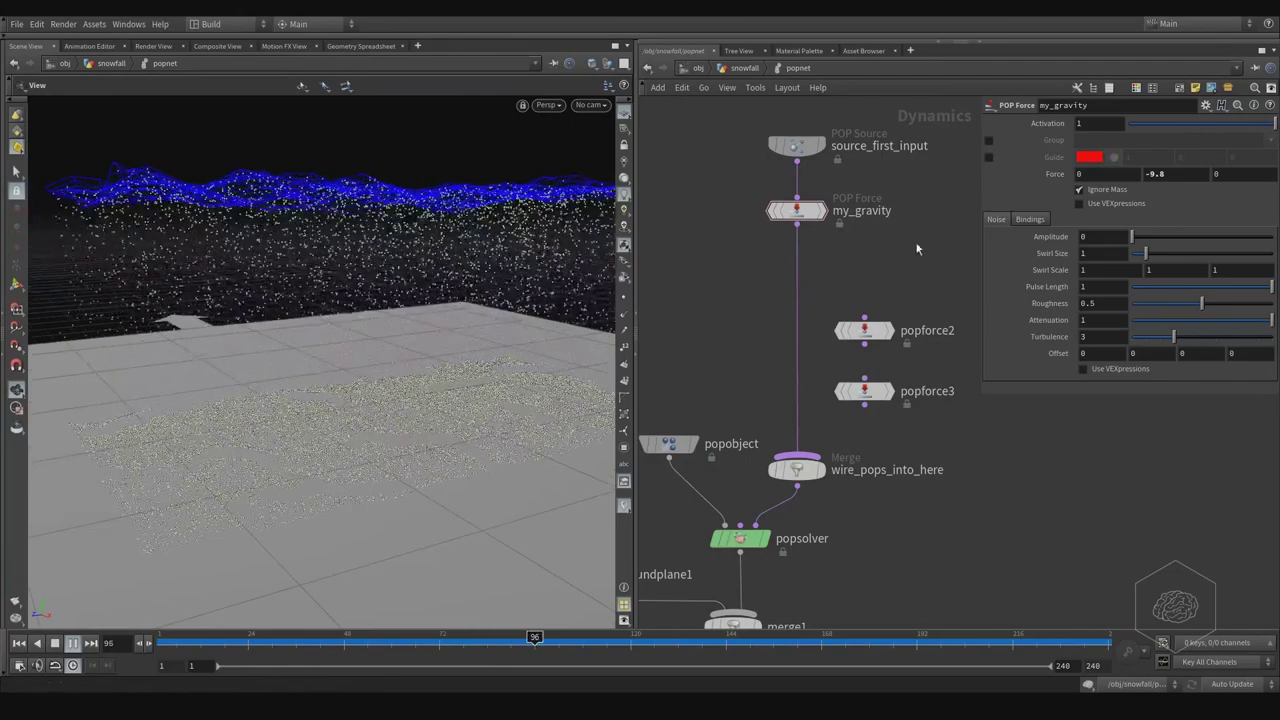
{"action": "left_click", "coordinate": [74, 642]}
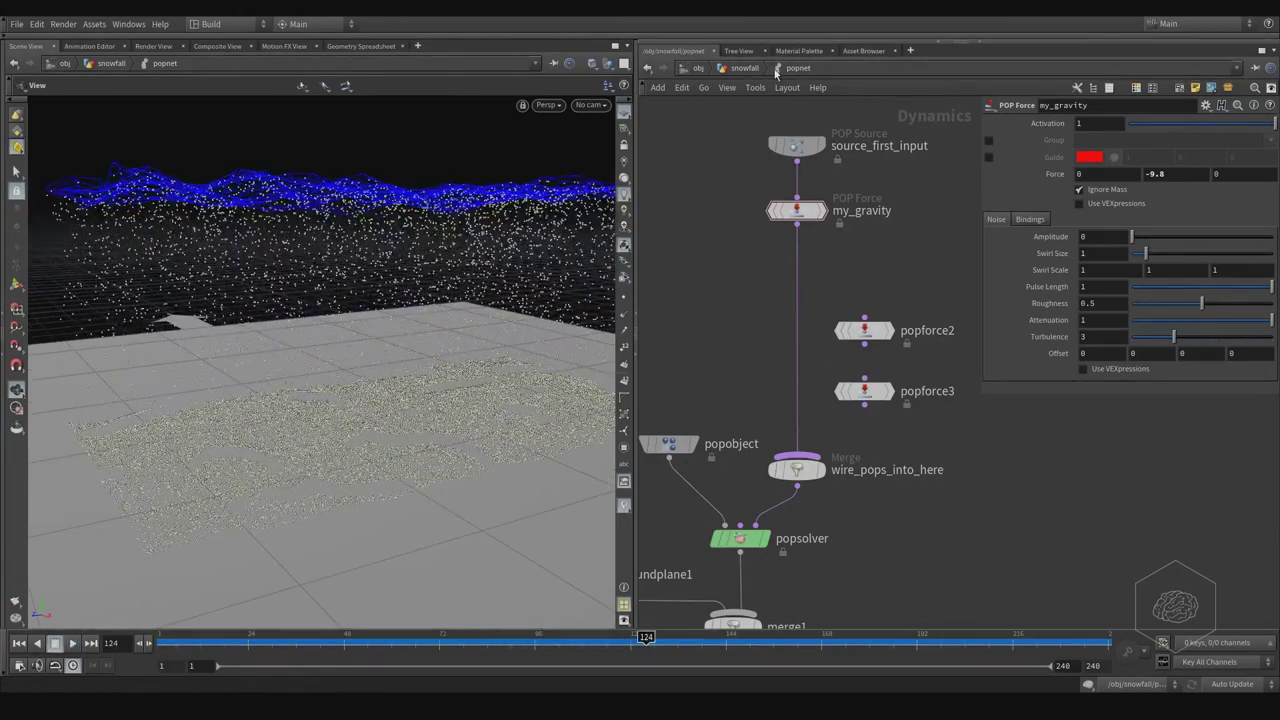
Return to the snowfall network and set the Z Offset of mountain1 to $T.
{"action": "left_click", "coordinate": [744, 68]}
{"action": "middle_click_drag", "start_coordinate": [808, 277], "coordinate": [934, 389]}
{"action": "left_click", "coordinate": [899, 432]}
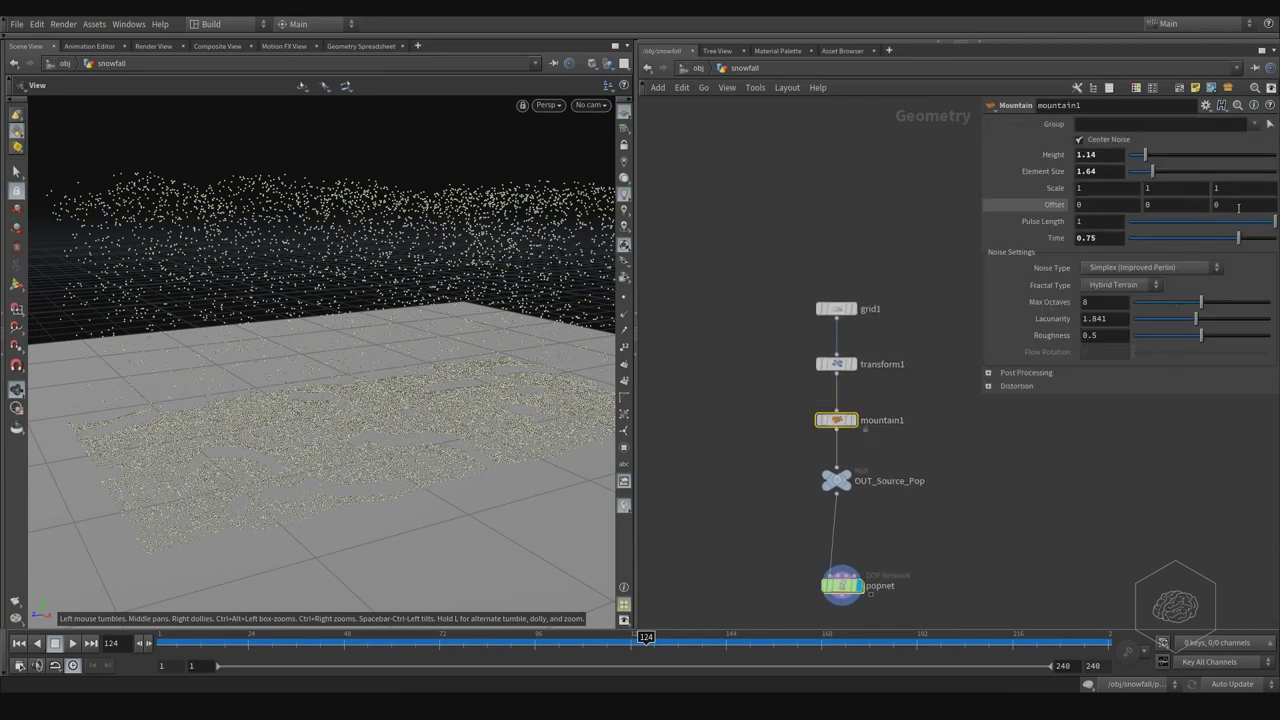
{"action": "left_click", "coordinate": [1238, 206]}
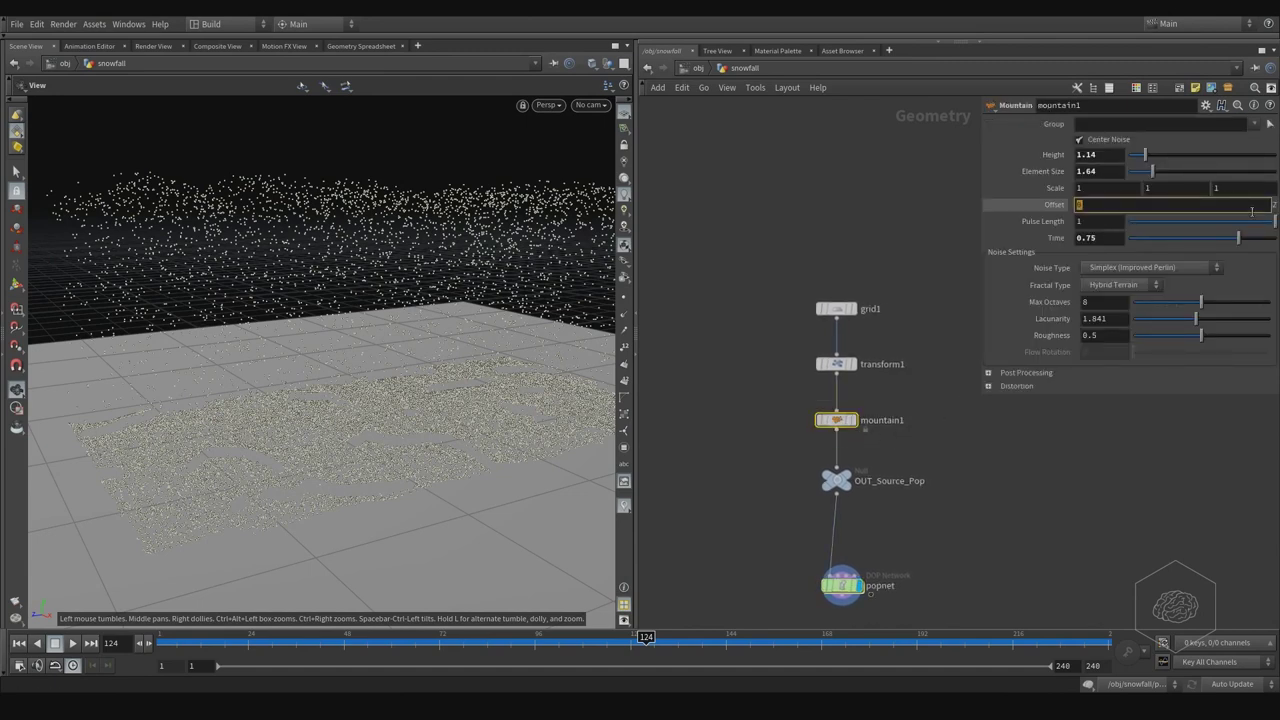
{"action": "type", "text": "$T"}
{"action": "key", "text": "Return"}
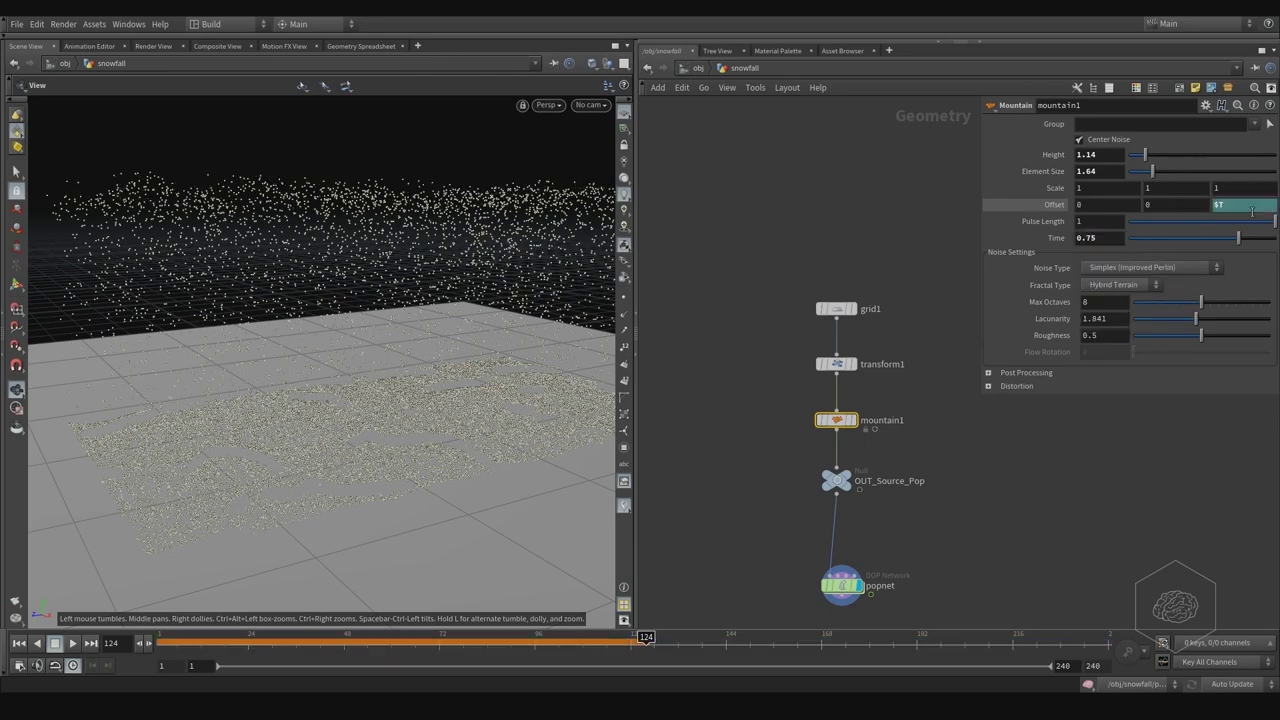
Enter the popnet network and replay the simulation to examine the falling particles with the animated source surface.
{"action": "double_click", "coordinate": [838, 586]}
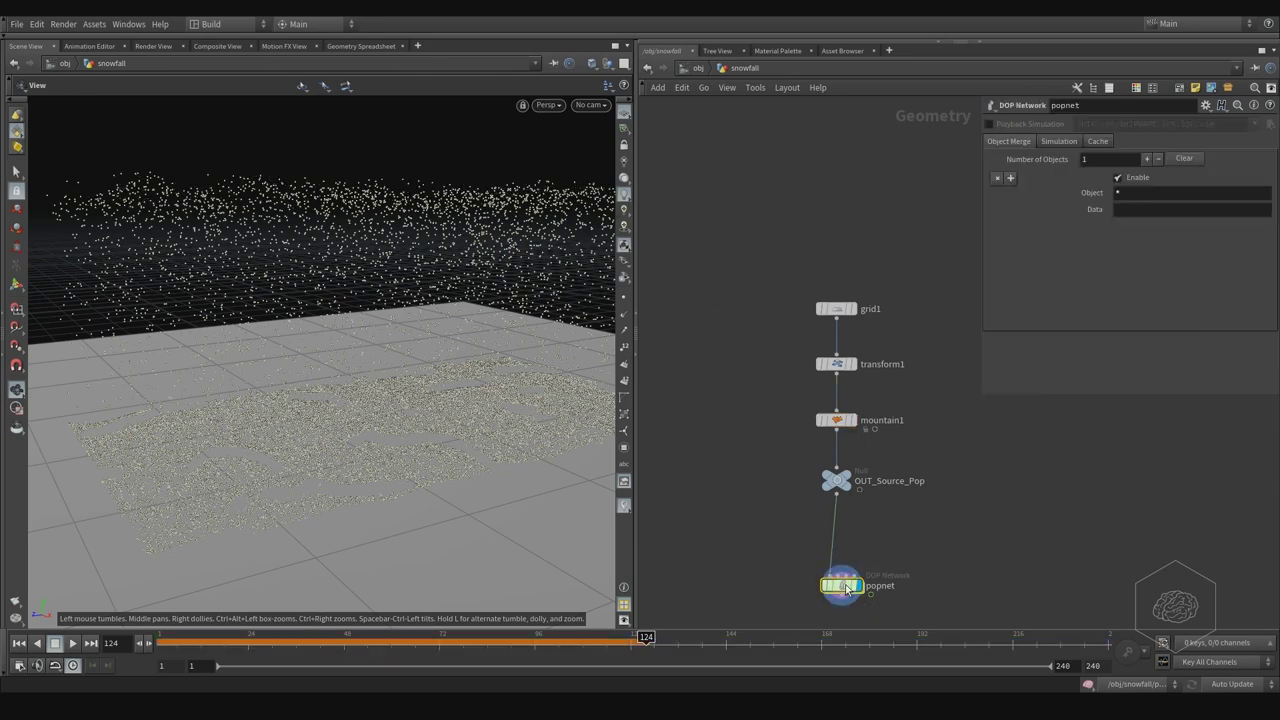
{"action": "left_click_drag", "start_coordinate": [278, 645], "coordinate": [131, 637]}
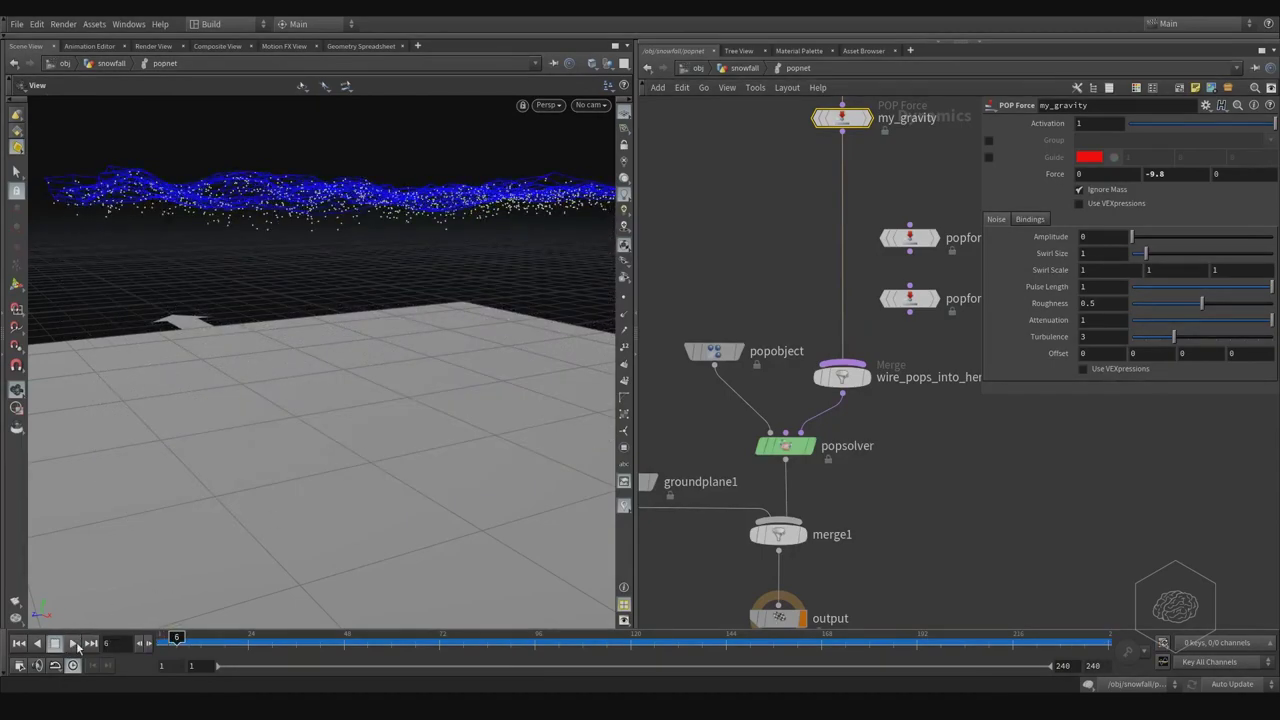
{"action": "middle_click_drag", "start_coordinate": [823, 277], "coordinate": [777, 411]}
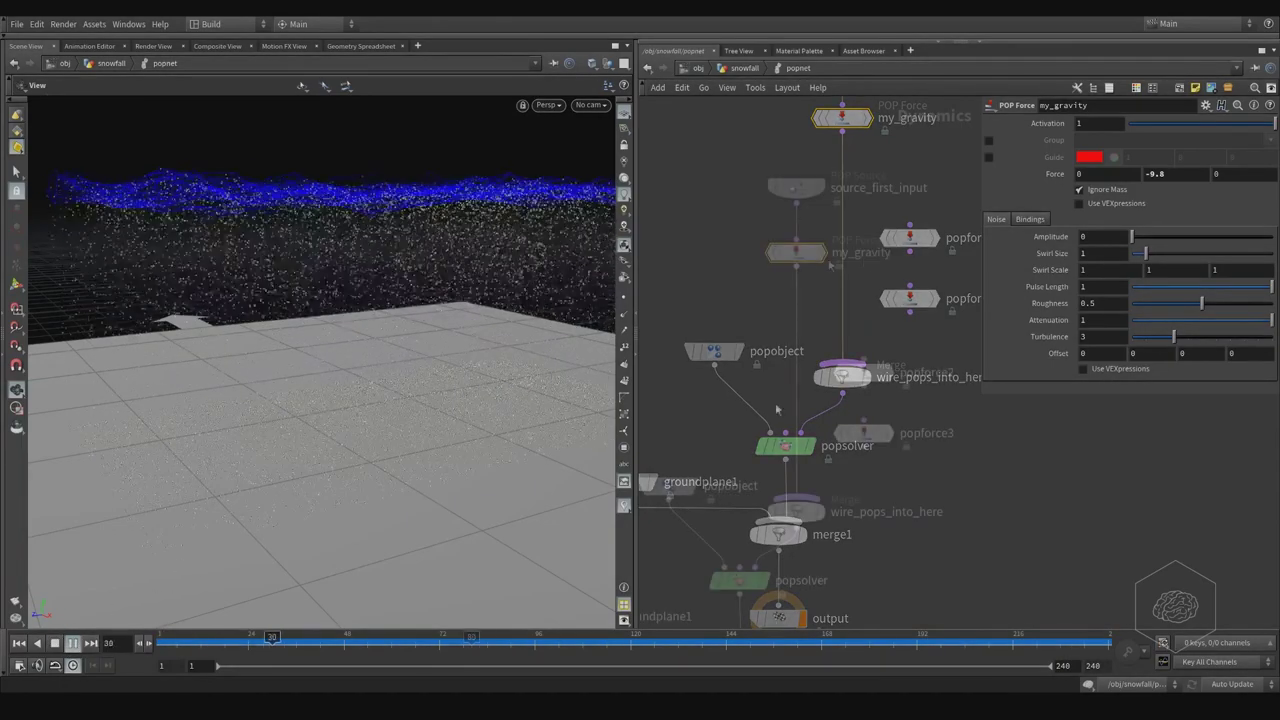
{"action": "left_click", "coordinate": [1172, 175]}
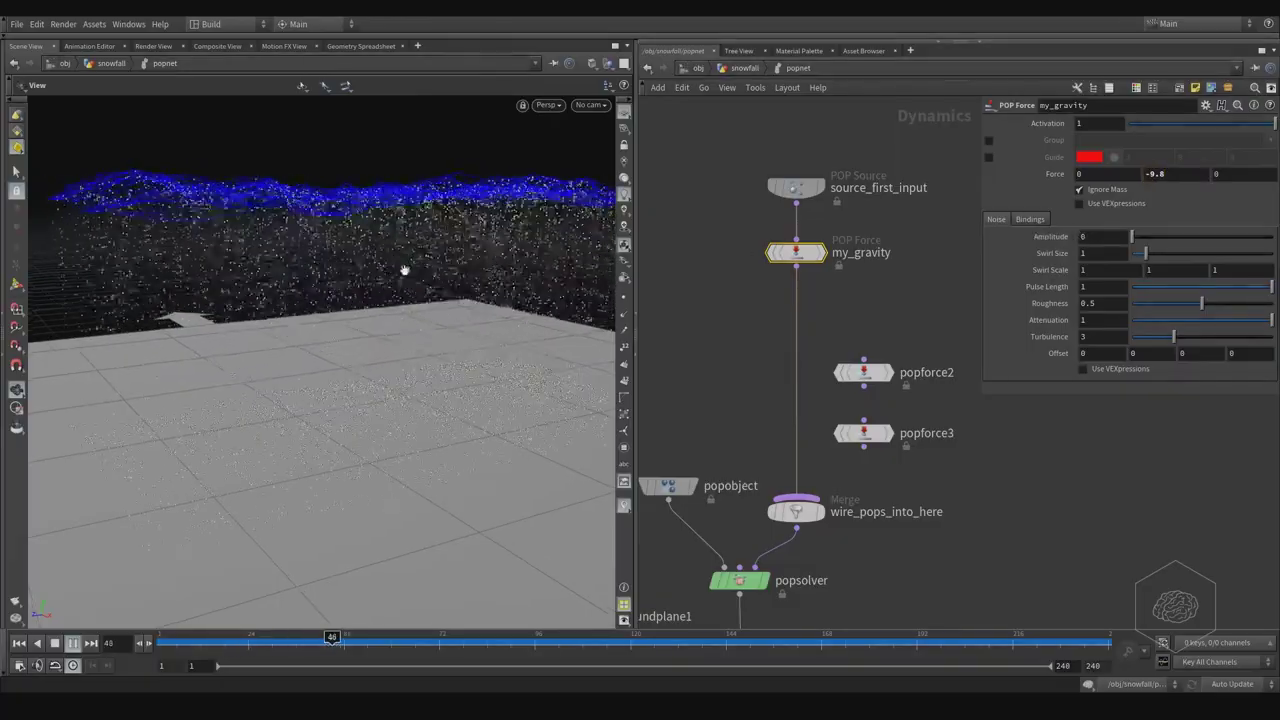
{"action": "left_click_drag", "start_coordinate": [403, 271], "coordinate": [440, 285]}
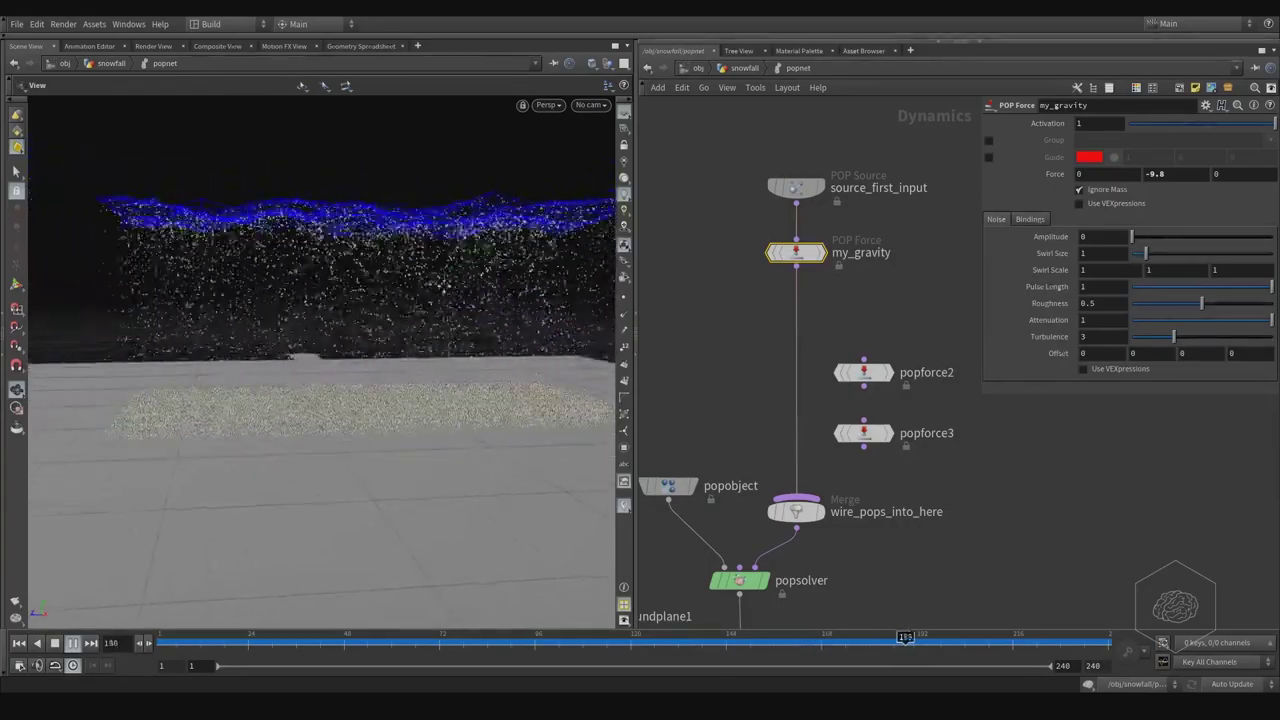
Set my_gravity's Y force to -2.5 and replay the simulation from the first frame.
{"action": "left_click", "coordinate": [1150, 174]}
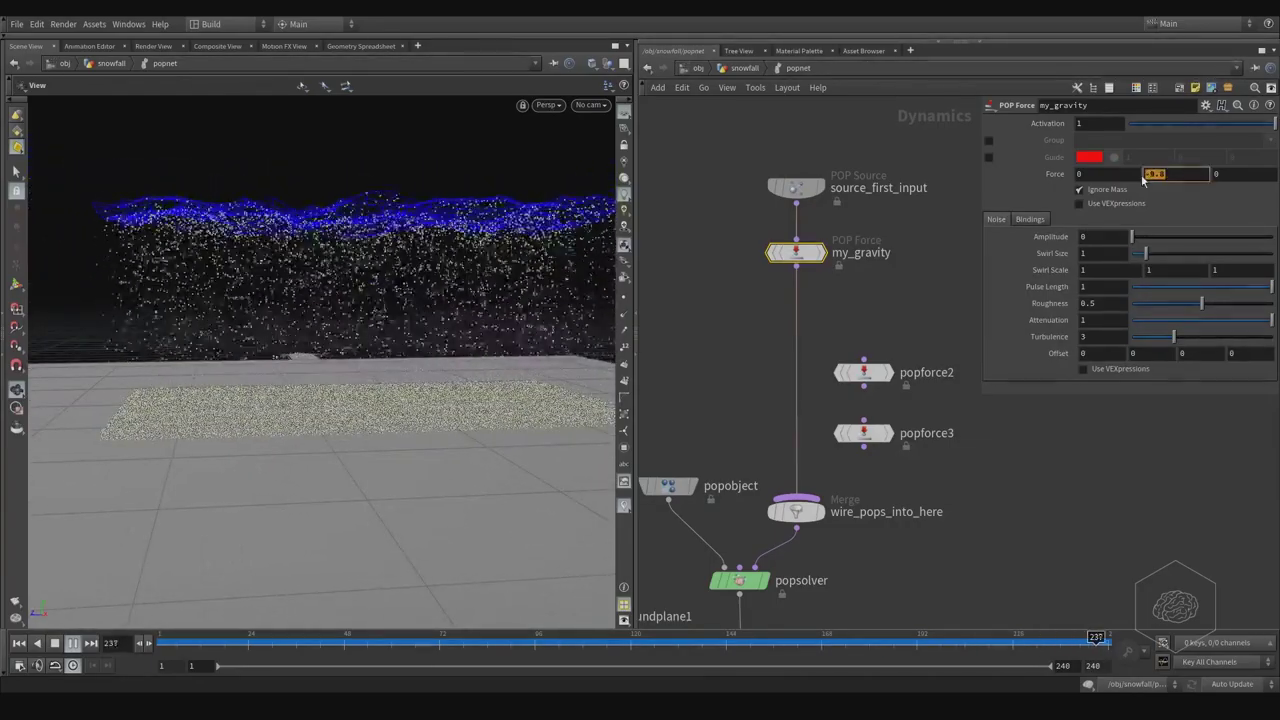
{"action": "type", "text": "-2."}
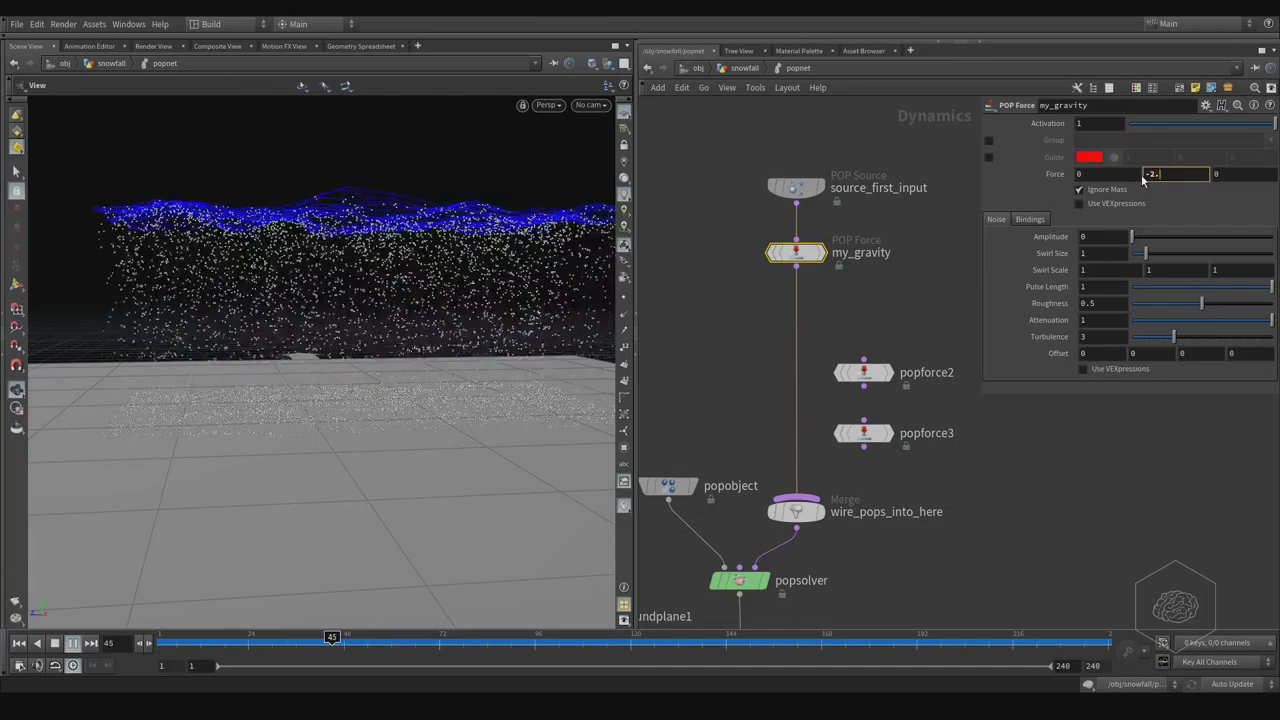
{"action": "type", "text": "5"}
{"action": "key", "text": "Return"}
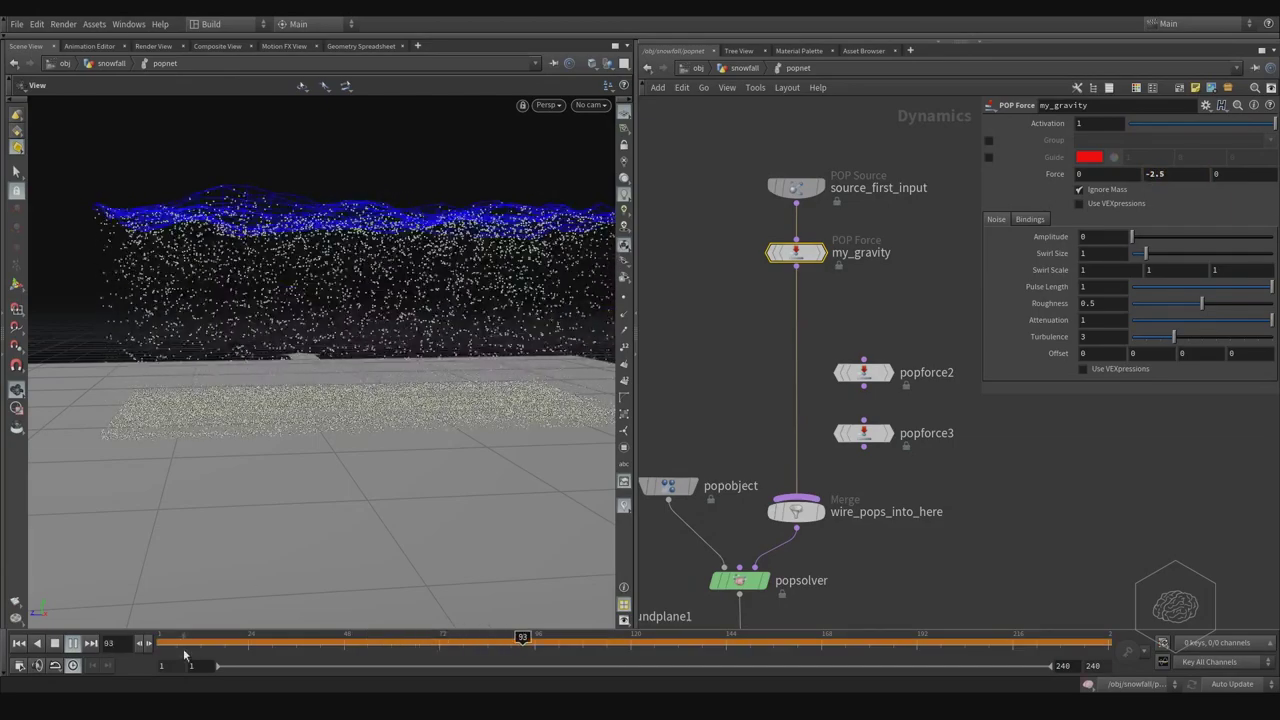
{"action": "key", "text": "ctrl+Up"}
{"action": "left_click", "coordinate": [71, 647]}
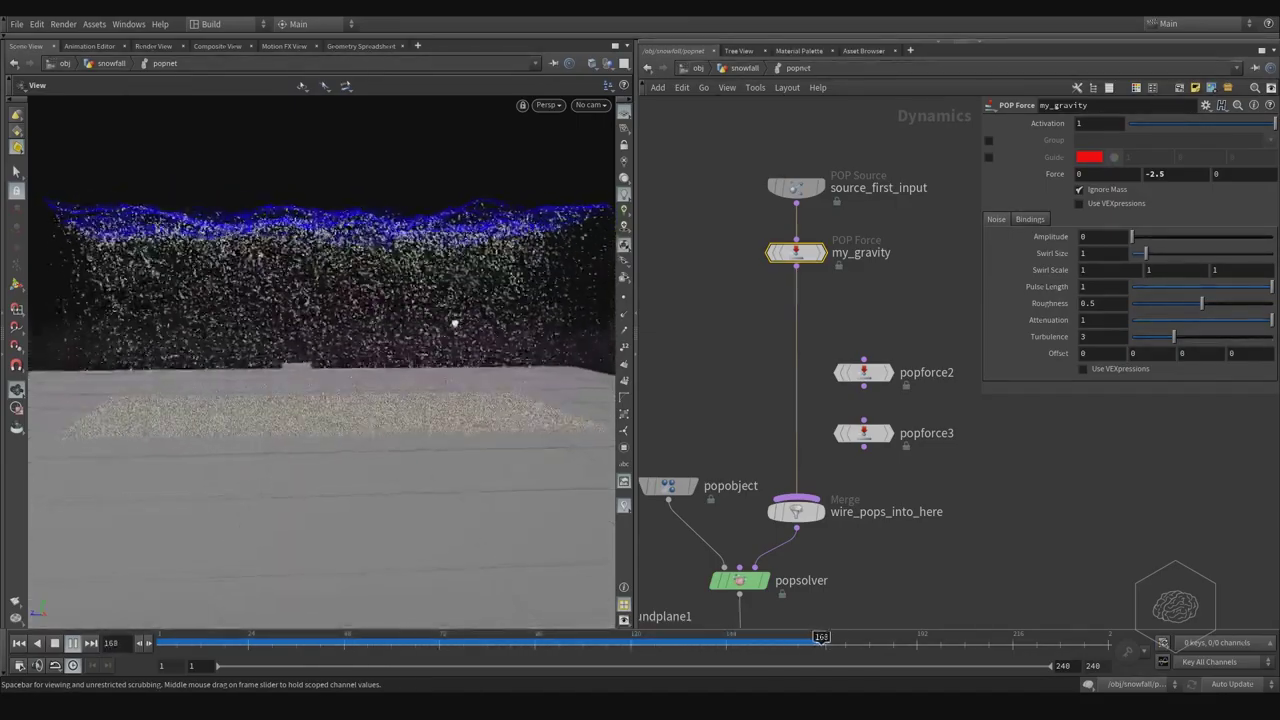
Examine the falling particles from closer angles during playback, and scrub through the early frames before returning to frame 1.
{"action": "left_click_drag", "start_coordinate": [462, 318], "coordinate": [504, 311]}
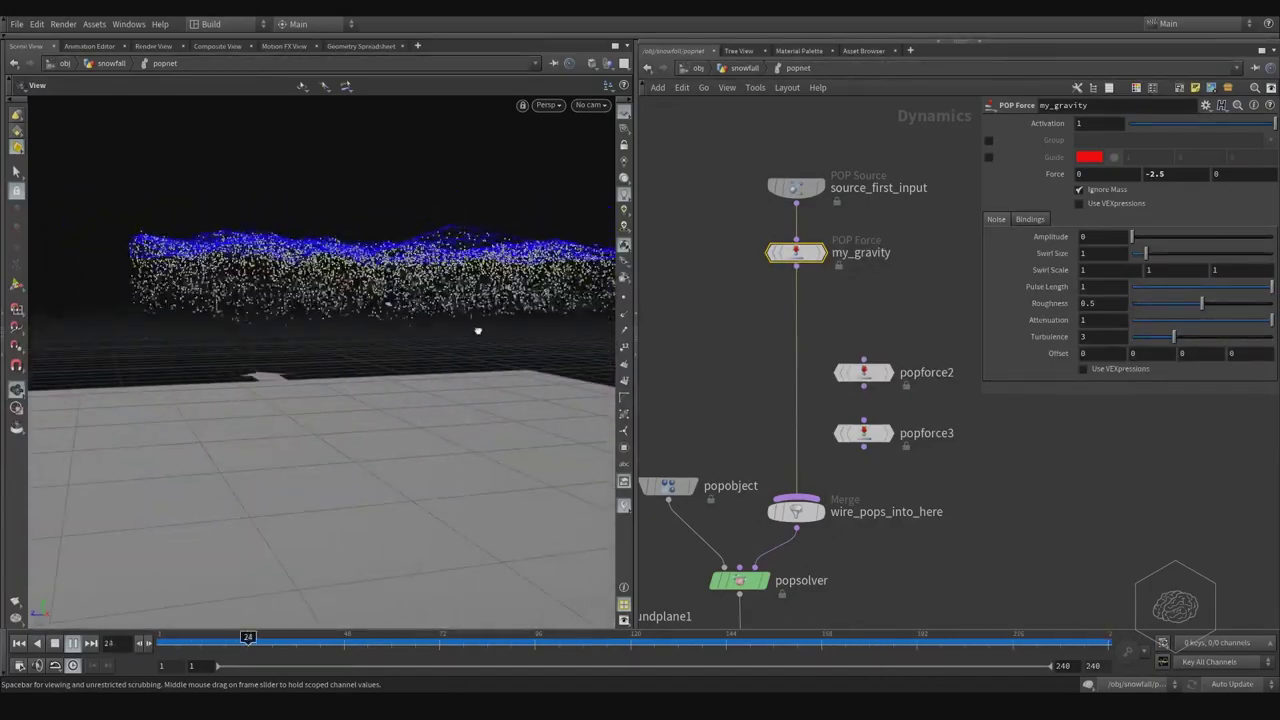
{"action": "left_click_drag", "start_coordinate": [478, 330], "coordinate": [495, 303]}
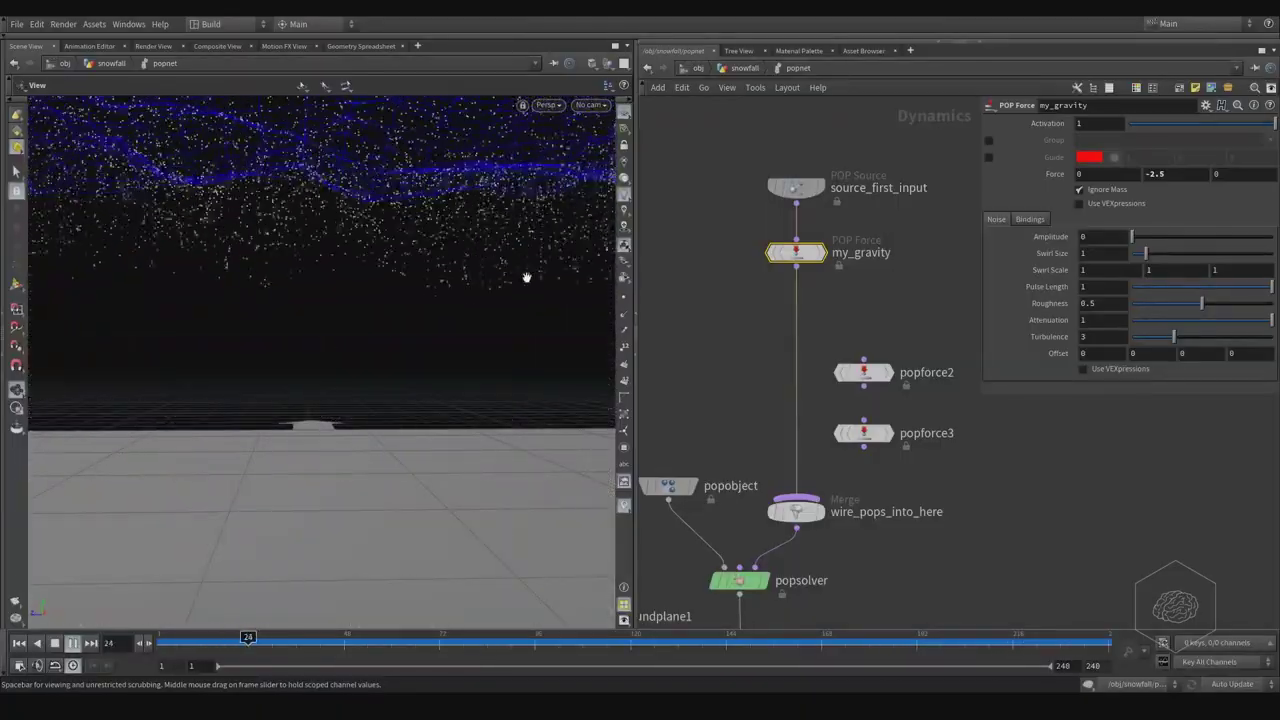
{"action": "left_click_drag", "start_coordinate": [475, 291], "coordinate": [461, 320]}
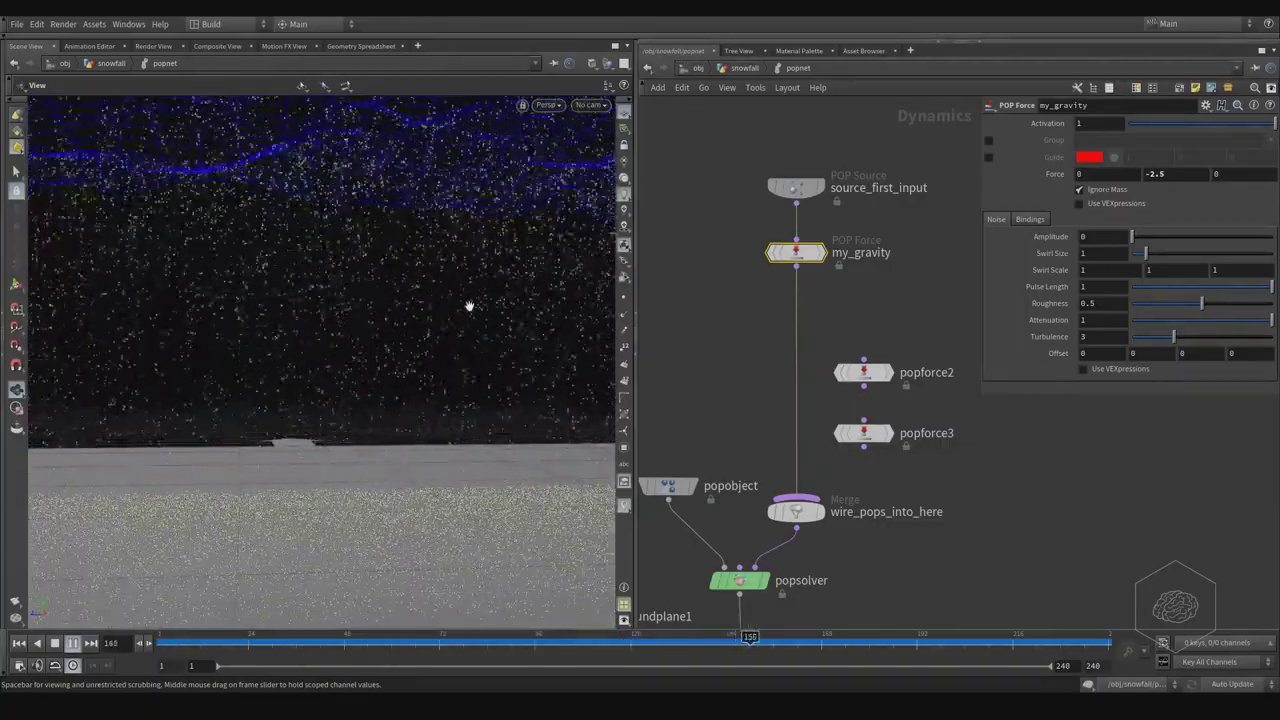
{"action": "left_click_drag", "start_coordinate": [176, 643], "coordinate": [146, 639]}
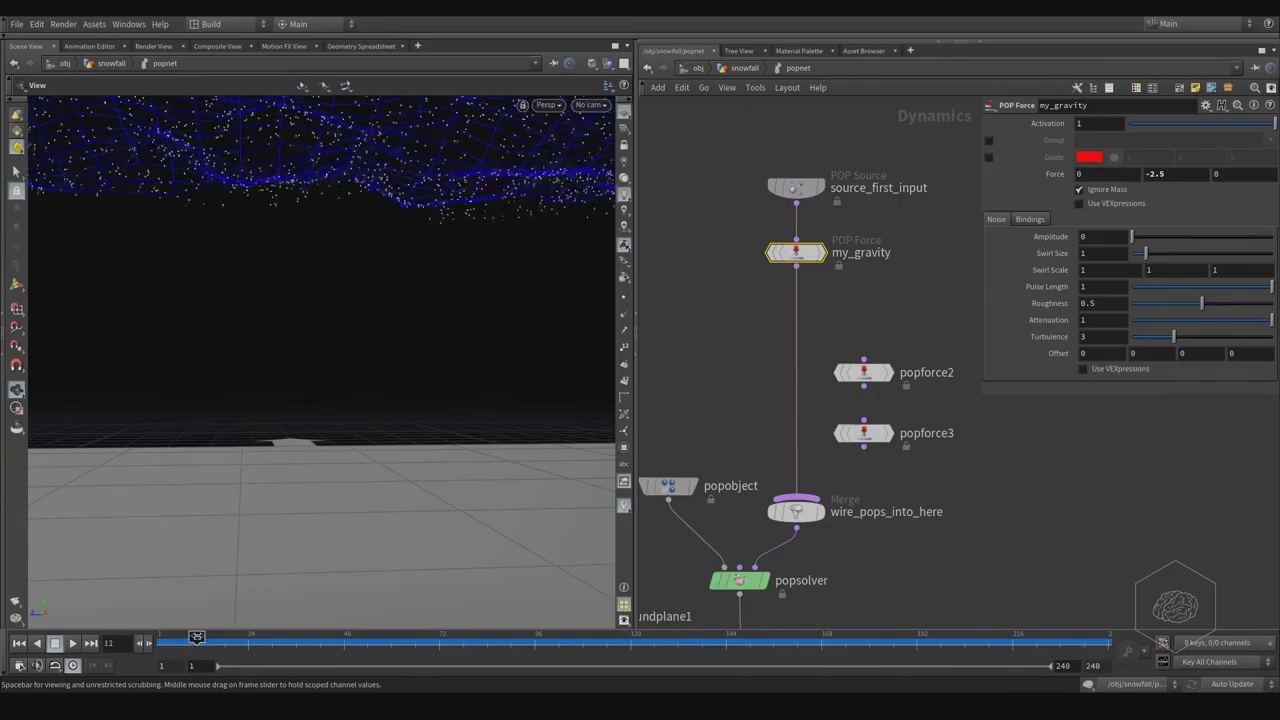
{"action": "left_click_drag", "start_coordinate": [240, 637], "coordinate": [300, 637]}
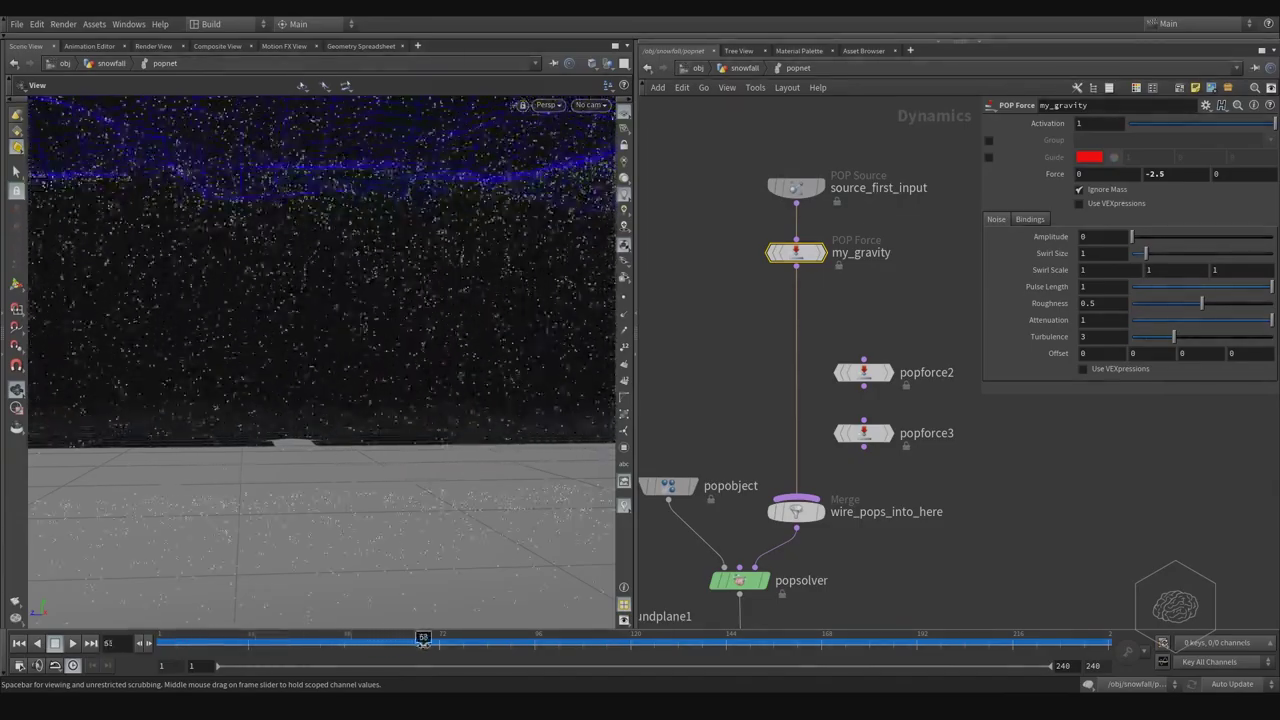
{"action": "left_click_drag", "start_coordinate": [423, 643], "coordinate": [243, 636]}
{"action": "left_click_drag", "start_coordinate": [436, 638], "coordinate": [121, 593]}
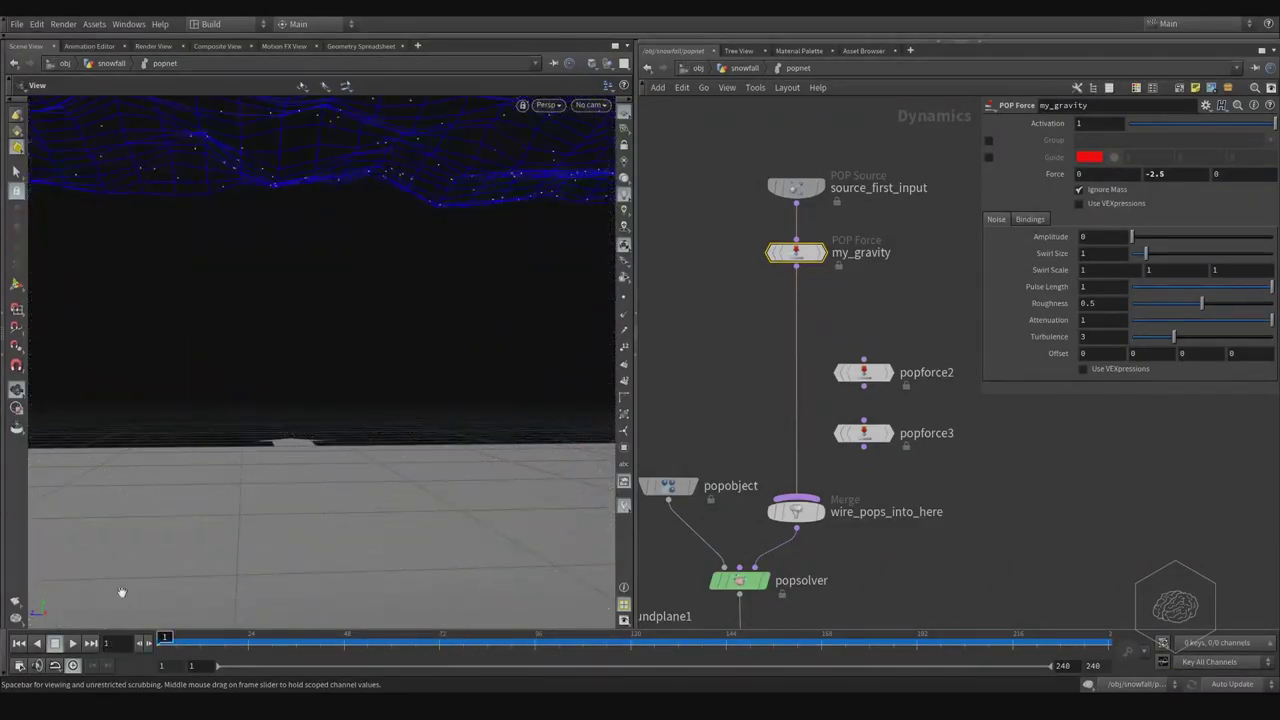
Inspect the Life Expectancy and Life Variance birth settings of the source_first_input POP Source.
{"action": "middle_click_drag", "start_coordinate": [873, 291], "coordinate": [851, 349]}
{"action": "left_click_drag", "start_coordinate": [892, 199], "coordinate": [778, 264]}
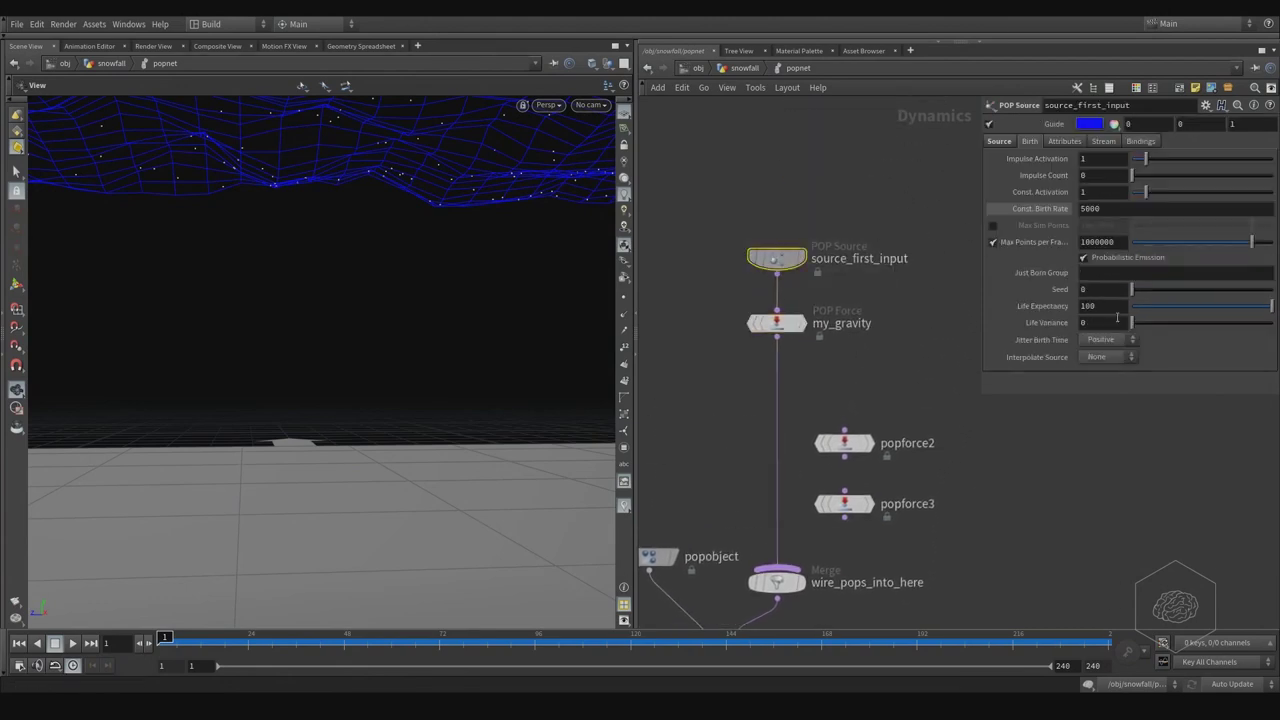
{"action": "left_click", "coordinate": [1106, 306]}
{"action": "key", "text": "Return"}
{"action": "left_click", "coordinate": [1104, 323]}
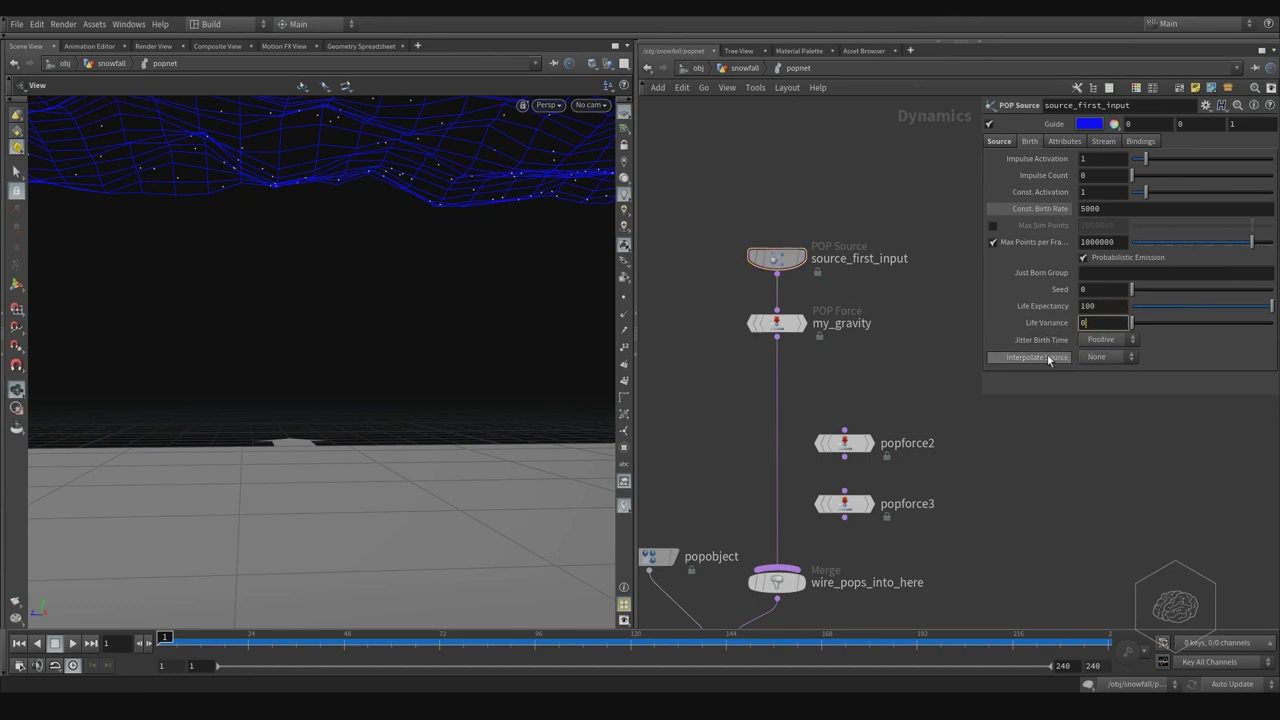
{"action": "left_click", "coordinate": [947, 307]}
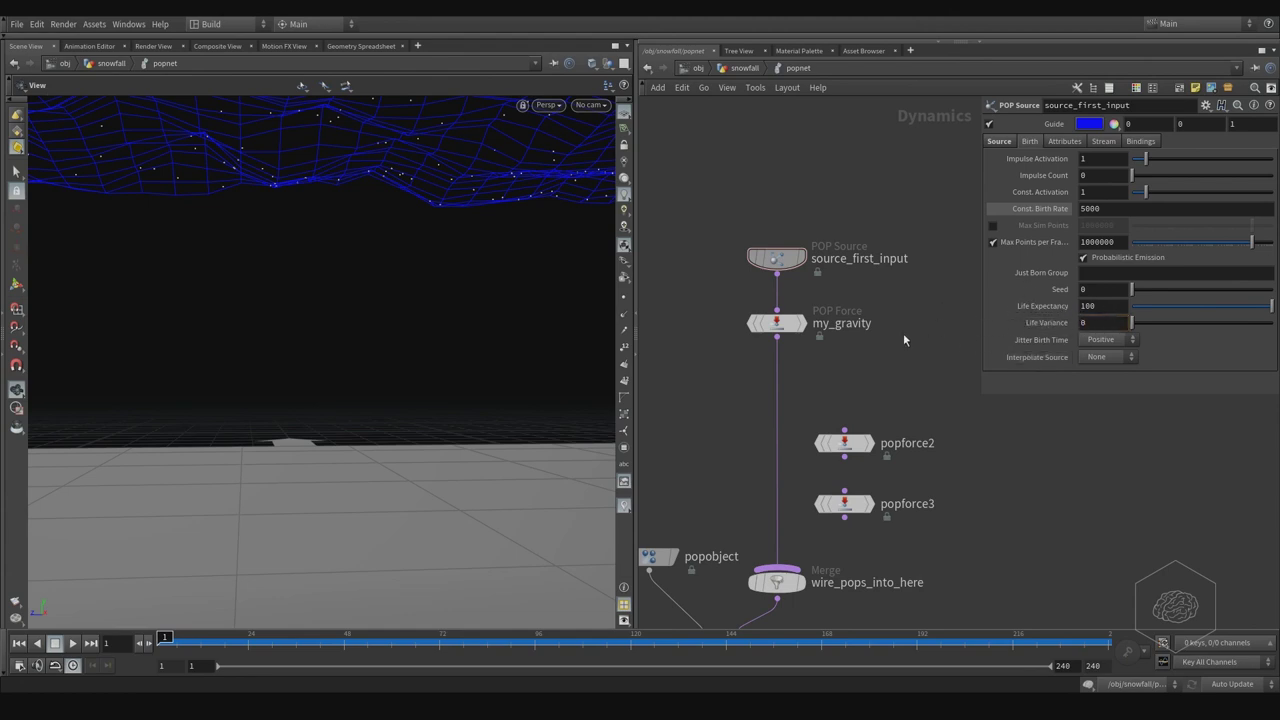
{"action": "middle_click_drag", "start_coordinate": [903, 333], "coordinate": [944, 267]}
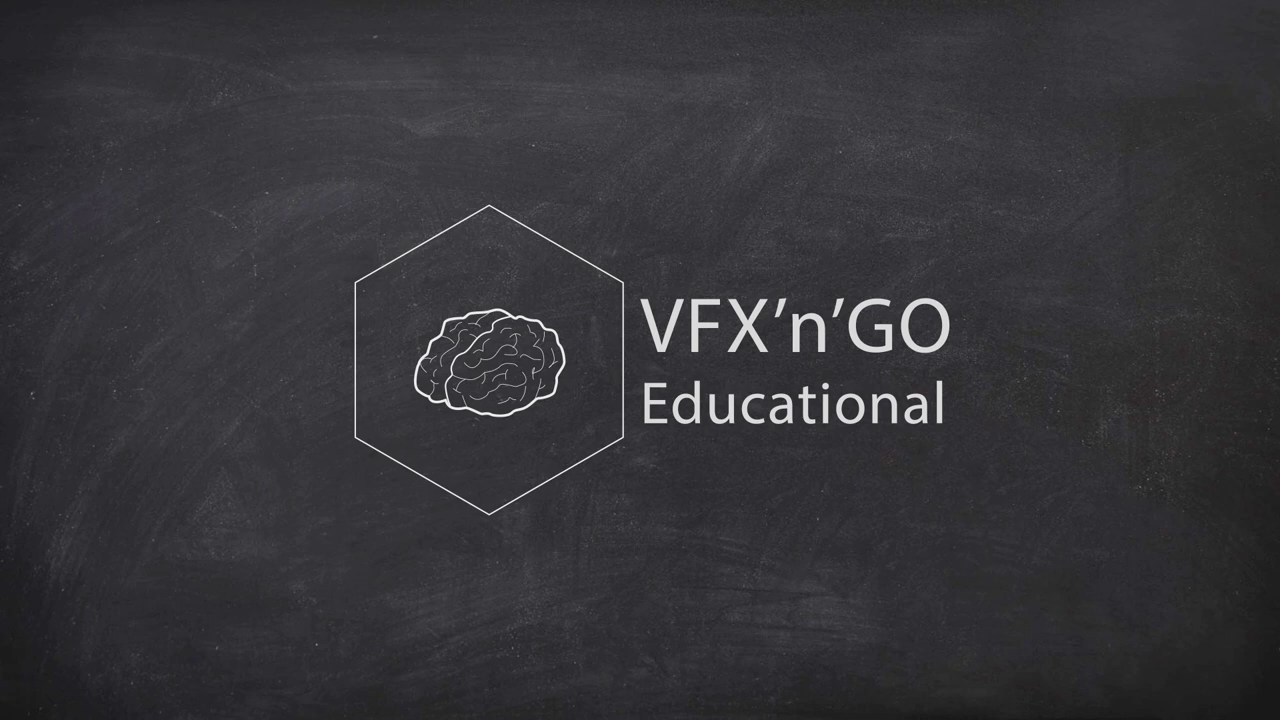